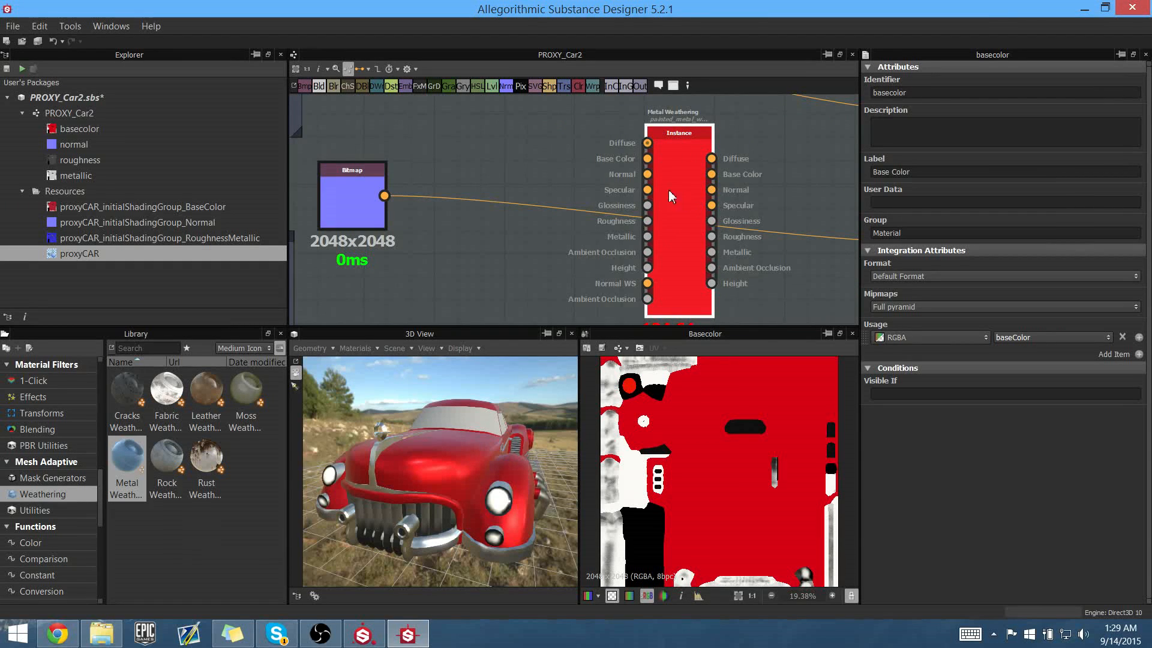
Connect the normal bitmap to the Metal Weathering node's Normal input and the base colour blend to its Diffuse input
{"action": "middle_click_drag", "start_coordinate": [522, 174], "coordinate": [518, 199]}
{"action": "scroll", "coordinate": [546, 185], "scroll_direction": "down", "scroll_amount": 2}
{"action": "scroll", "coordinate": [663, 213], "scroll_direction": "up", "scroll_amount": 5}
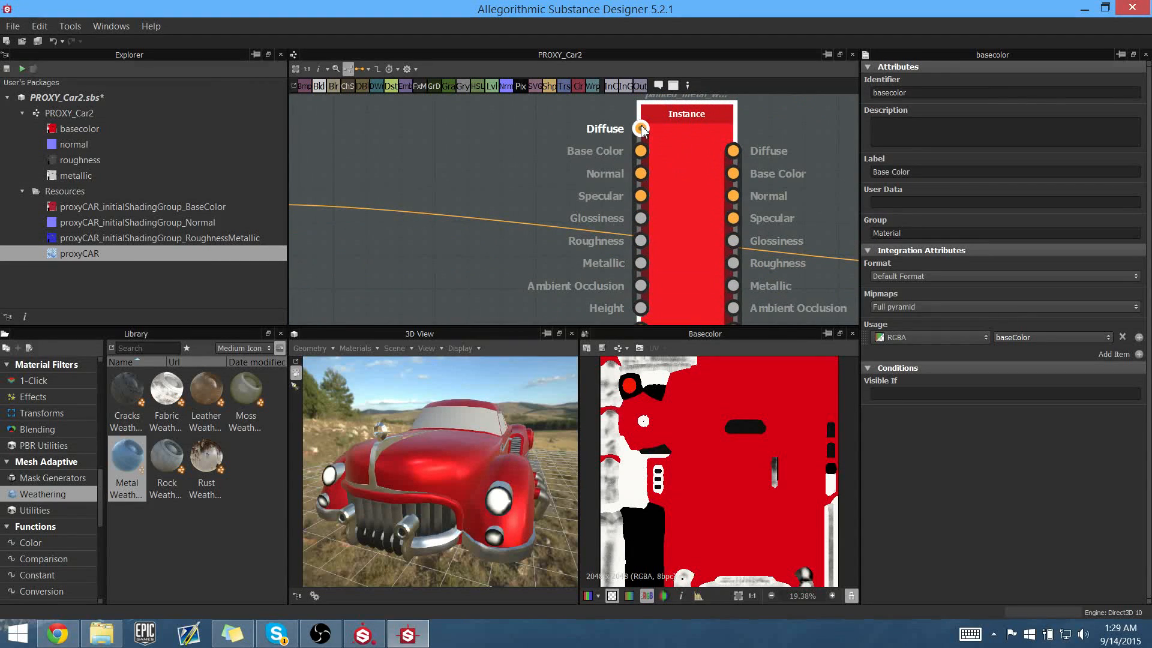
{"action": "middle_click_drag", "start_coordinate": [660, 204], "coordinate": [680, 151]}
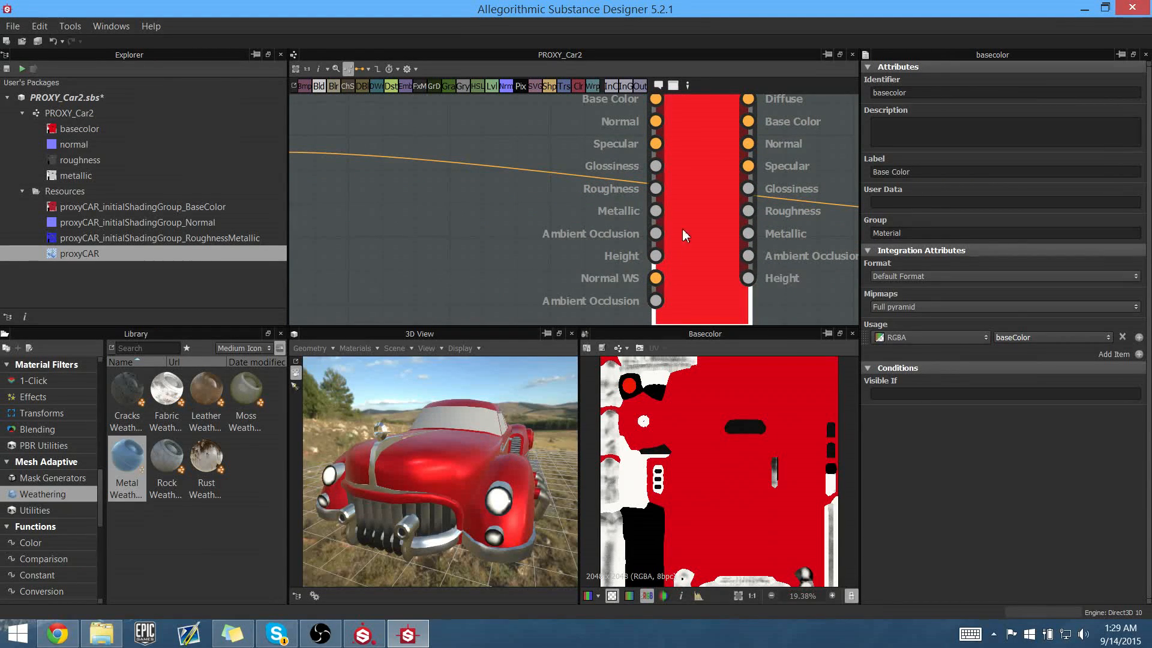
{"action": "scroll", "coordinate": [682, 228], "scroll_direction": "down", "scroll_amount": 5}
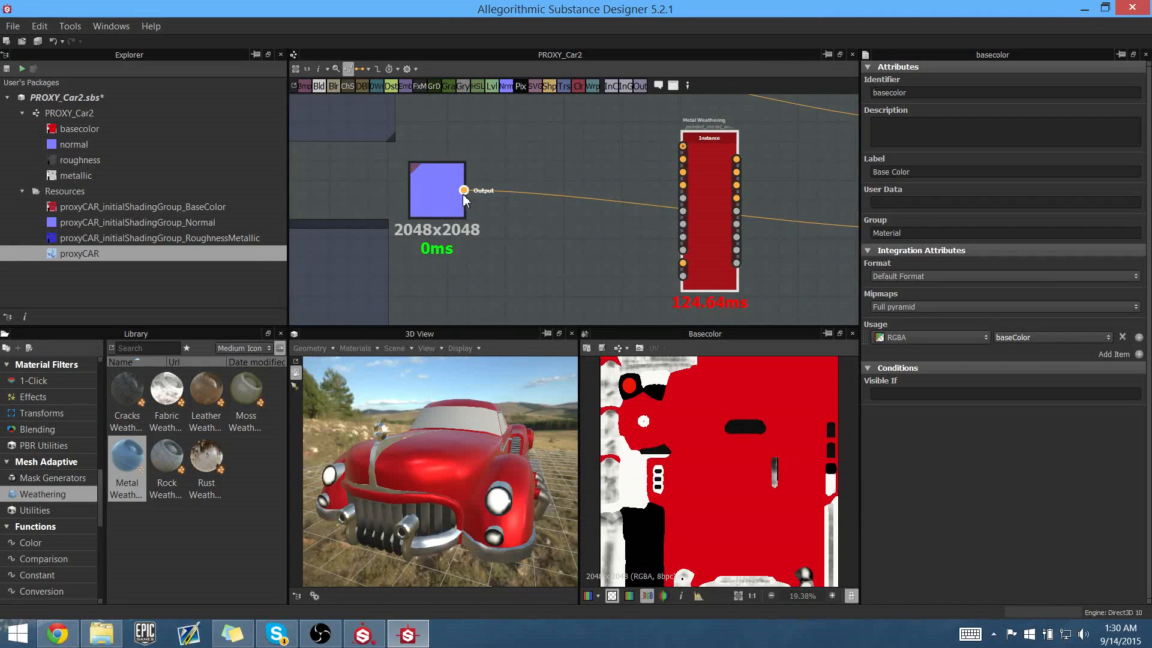
{"action": "left_click_drag", "start_coordinate": [464, 192], "coordinate": [683, 173]}
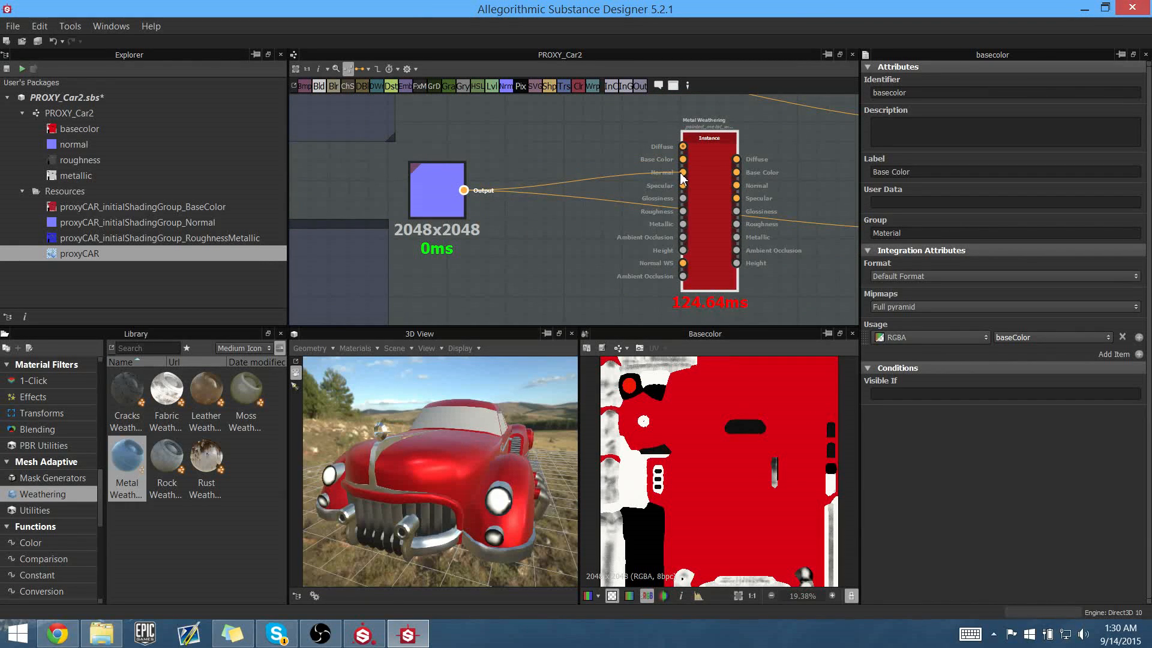
{"action": "middle_click_drag", "start_coordinate": [534, 136], "coordinate": [530, 222]}
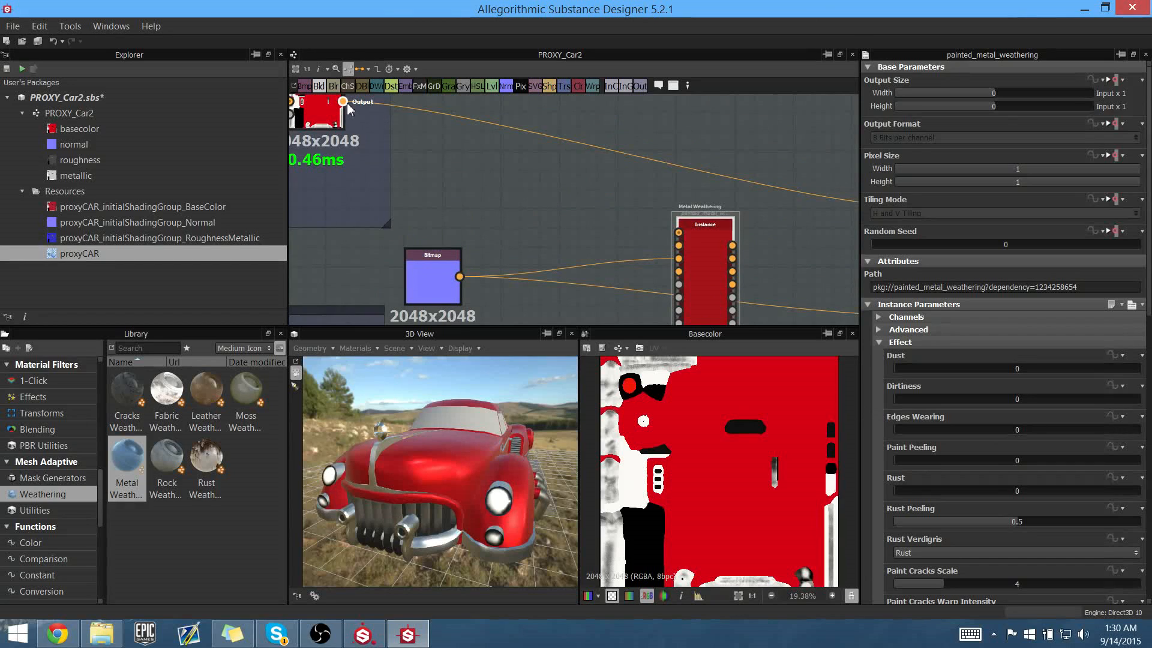
{"action": "left_click_drag", "start_coordinate": [345, 102], "coordinate": [679, 232]}
Connect the roughness blend to Metal Weathering's Roughness input and the RoughnessMetallic split's metallic channel to its Metallic input
{"action": "middle_click_drag", "start_coordinate": [590, 275], "coordinate": [561, 197]}
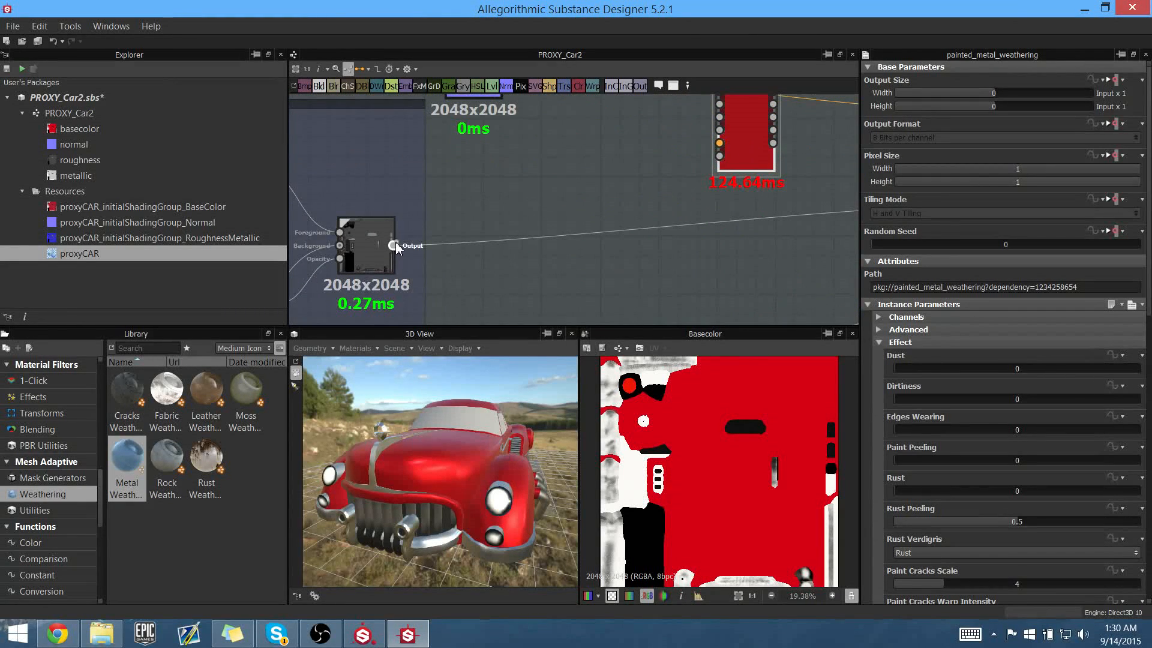
{"action": "left_click_drag", "start_coordinate": [395, 246], "coordinate": [660, 182]}
{"action": "middle_click_drag", "start_coordinate": [510, 286], "coordinate": [705, 96]}
{"action": "middle_click_drag", "start_coordinate": [633, 317], "coordinate": [599, 198]}
{"action": "scroll", "coordinate": [574, 204], "scroll_direction": "down", "scroll_amount": 3}
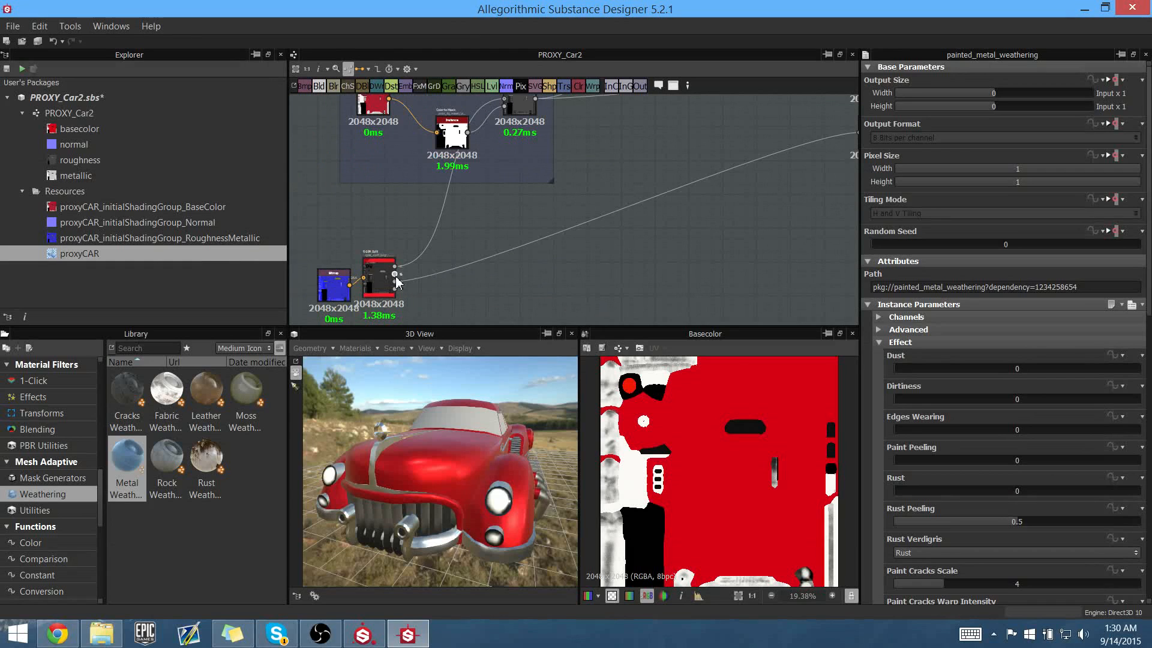
{"action": "middle_click_drag", "start_coordinate": [664, 128], "coordinate": [622, 214]}
{"action": "scroll", "coordinate": [644, 177], "scroll_direction": "up", "scroll_amount": 3}
{"action": "scroll", "coordinate": [643, 174], "scroll_direction": "up", "scroll_amount": 2}
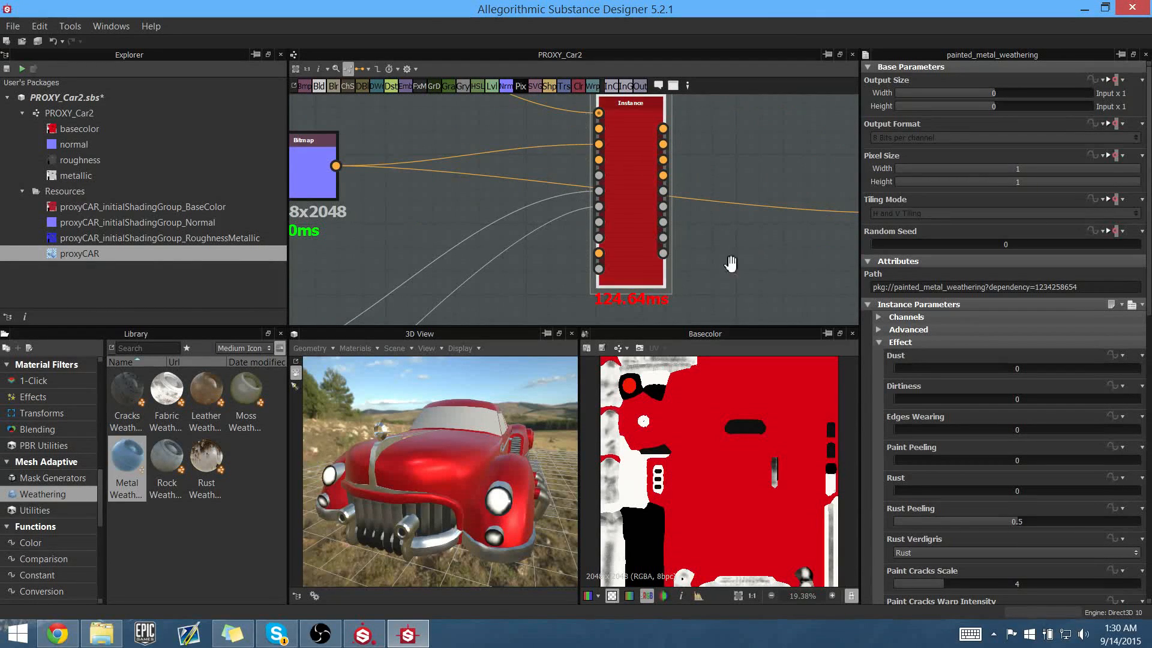
Connect Metal Weathering's Diffuse output to the Base Color output node and its Normal output to the Normal output node
{"action": "middle_click_drag", "start_coordinate": [732, 264], "coordinate": [616, 210]}
{"action": "middle_click_drag", "start_coordinate": [676, 97], "coordinate": [589, 245]}
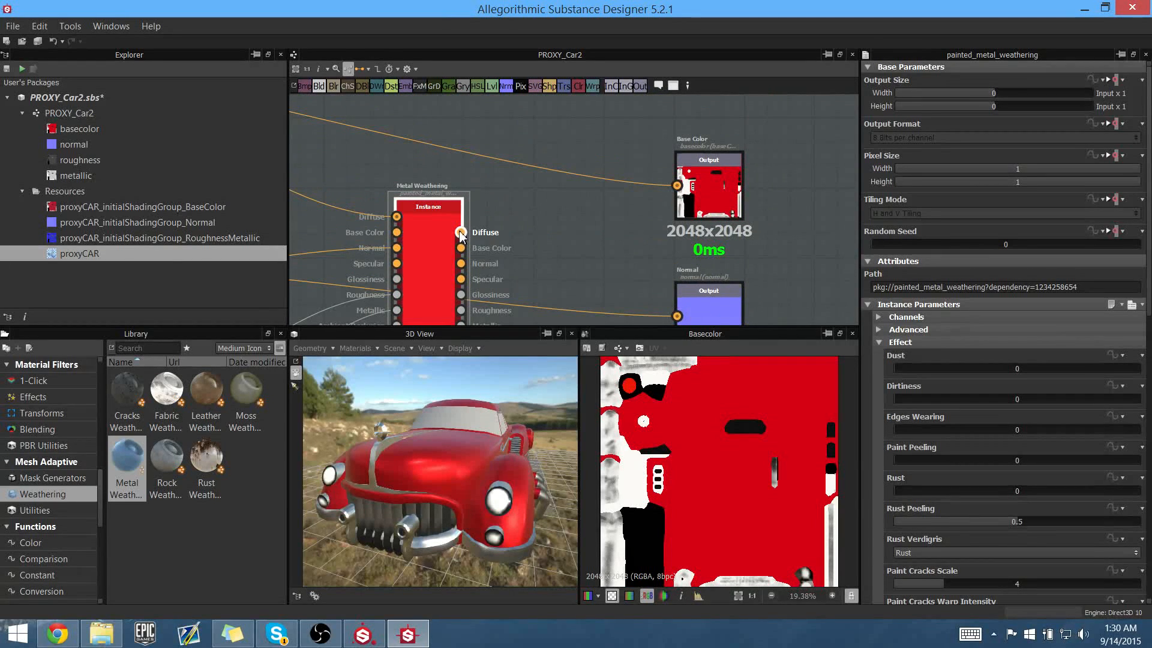
{"action": "left_click_drag", "start_coordinate": [461, 233], "coordinate": [677, 185]}
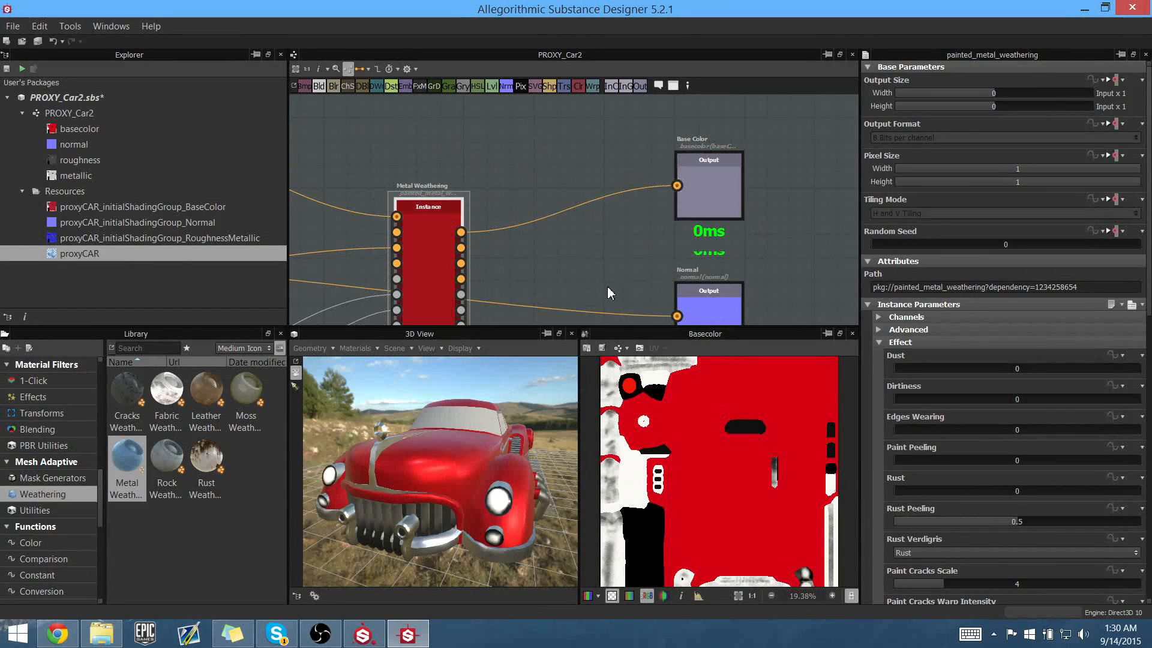
{"action": "middle_click_drag", "start_coordinate": [607, 293], "coordinate": [590, 159]}
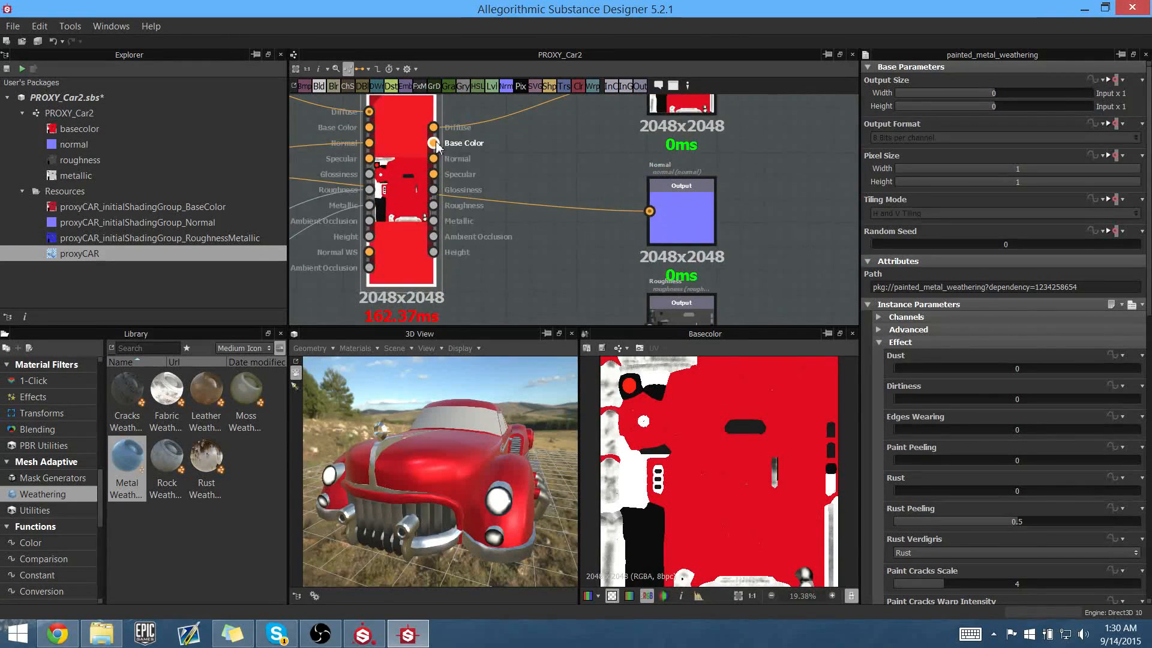
{"action": "left_click_drag", "start_coordinate": [433, 159], "coordinate": [649, 210]}
{"action": "middle_click_drag", "start_coordinate": [565, 268], "coordinate": [574, 184]}
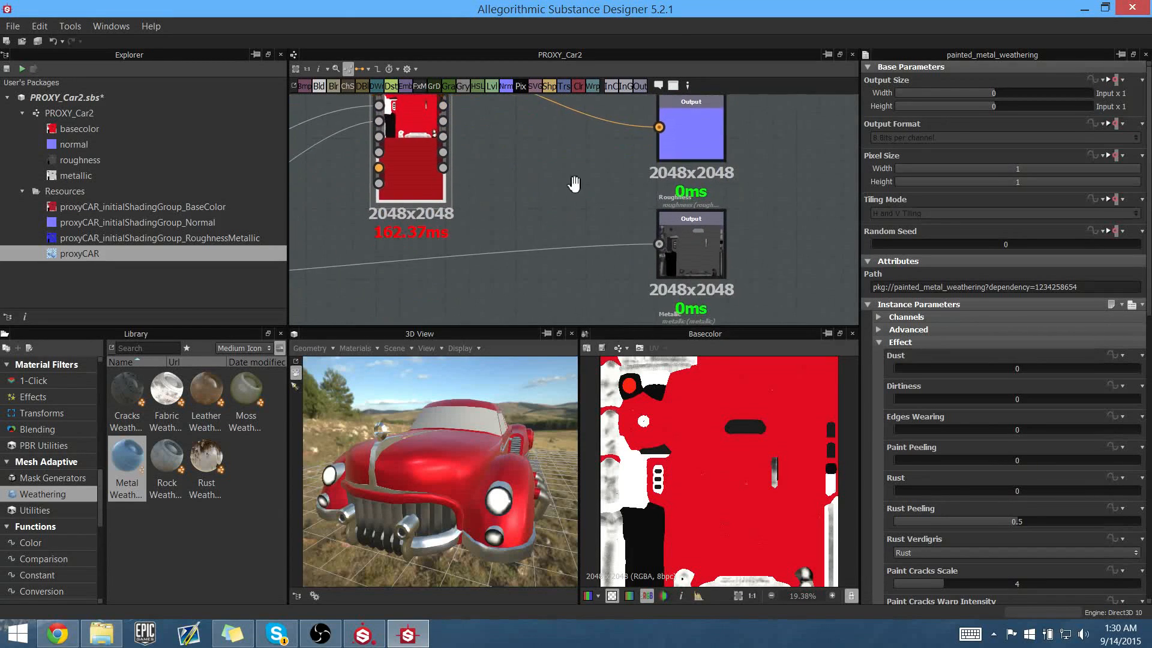
Connect Metal Weathering's Roughness and Metallic outputs to the matching Roughness and Metallic output nodes
{"action": "left_click_drag", "start_coordinate": [443, 121], "coordinate": [657, 241]}
{"action": "left_click_drag", "start_coordinate": [443, 137], "coordinate": [556, 186]}
{"action": "middle_click_drag", "start_coordinate": [576, 298], "coordinate": [556, 186]}
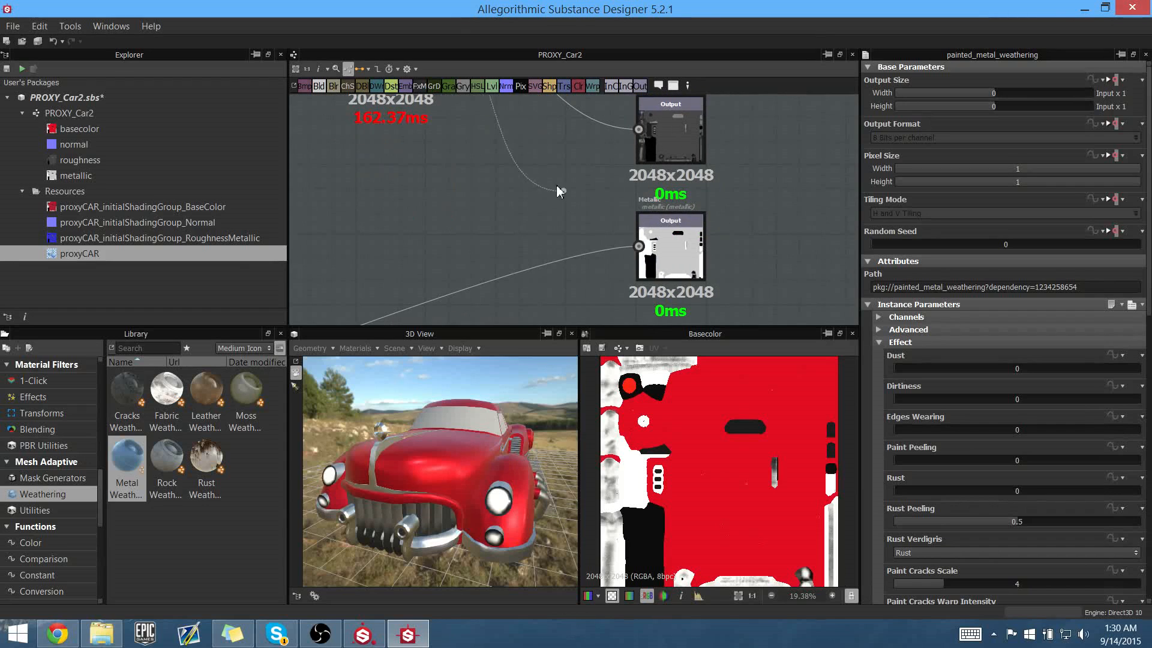
{"action": "left_click_drag", "start_coordinate": [556, 191], "coordinate": [649, 249]}
{"action": "middle_click_drag", "start_coordinate": [450, 189], "coordinate": [577, 249]}
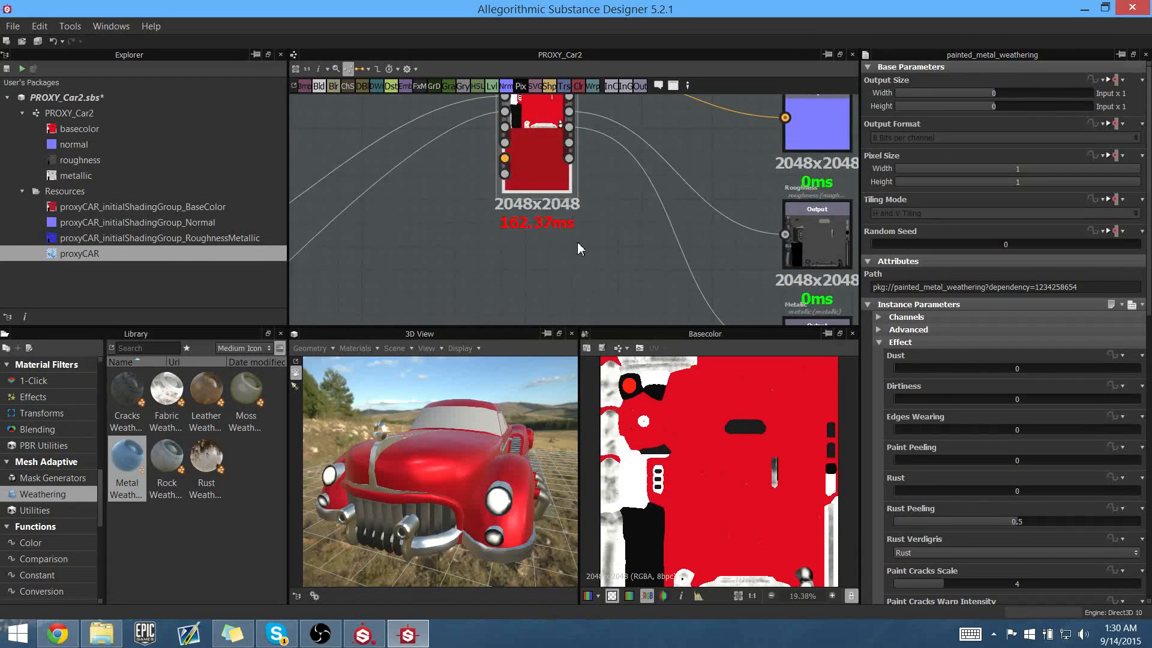
Lower the Metal Weathering node between its sources and outputs, and shift the four output nodes slightly farther away from it
{"action": "left_click_drag", "start_coordinate": [540, 166], "coordinate": [551, 298]}
{"action": "mouse_move", "coordinate": [622, 239]}
{"action": "middle_mouse_down"}
{"action": "mouse_move", "coordinate": [675, 189]}
{"action": "mouse_move", "coordinate": [653, 191]}
{"action": "middle_mouse_up"}
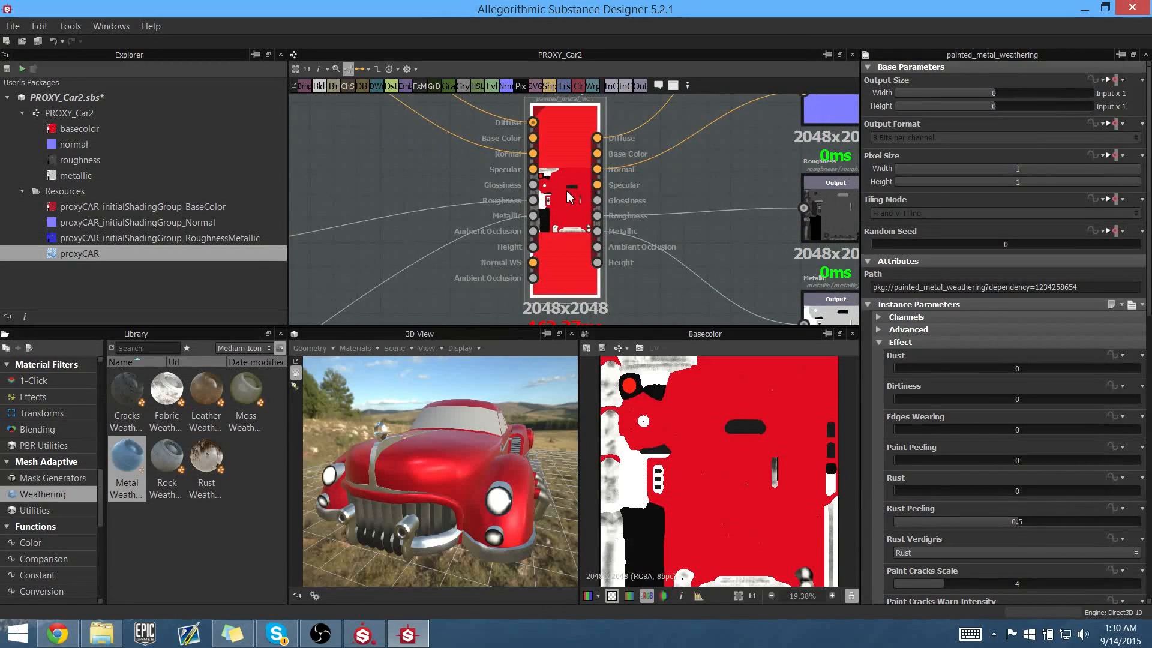
{"action": "left_click_drag", "start_coordinate": [567, 191], "coordinate": [523, 213]}
{"action": "middle_click_drag", "start_coordinate": [663, 239], "coordinate": [616, 169]}
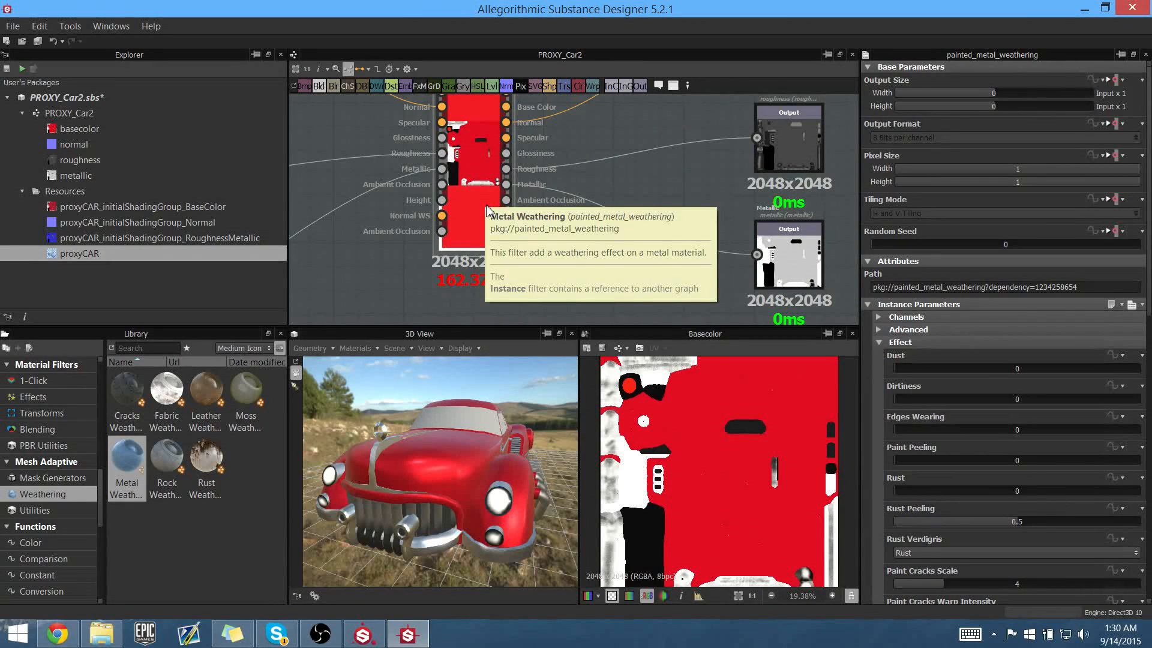
{"action": "scroll", "coordinate": [528, 282], "scroll_direction": "down", "scroll_amount": 3}
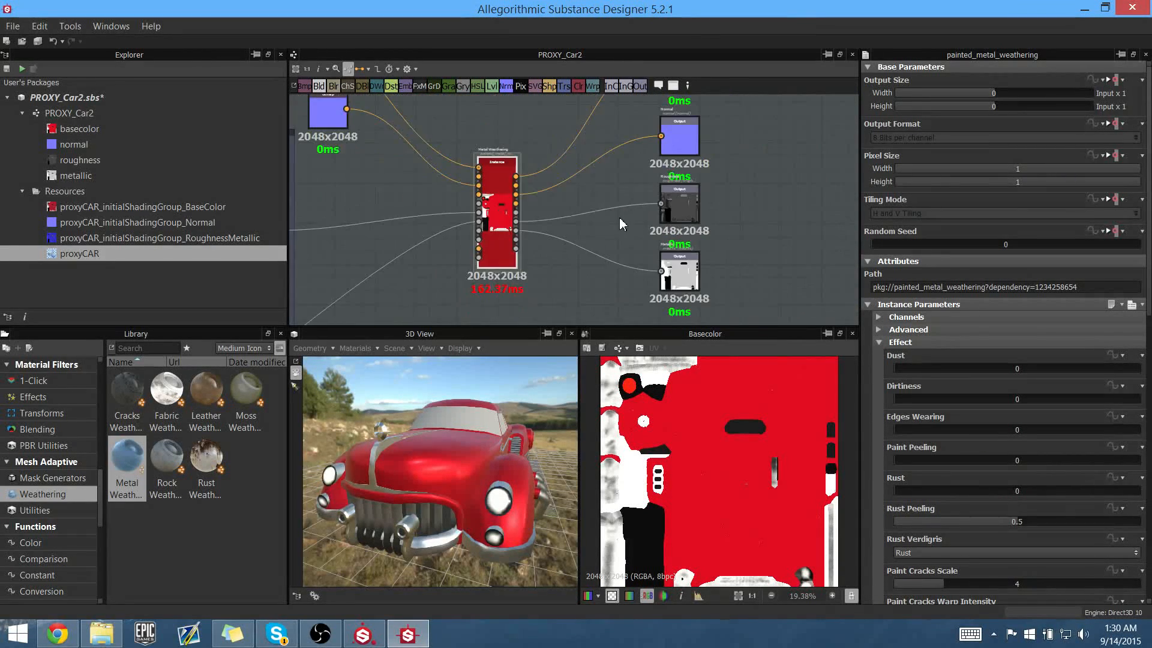
{"action": "middle_click_drag", "start_coordinate": [619, 218], "coordinate": [565, 199]}
{"action": "scroll", "coordinate": [574, 232], "scroll_direction": "down", "scroll_amount": 2}
{"action": "scroll", "coordinate": [591, 159], "scroll_direction": "down", "scroll_amount": 1}
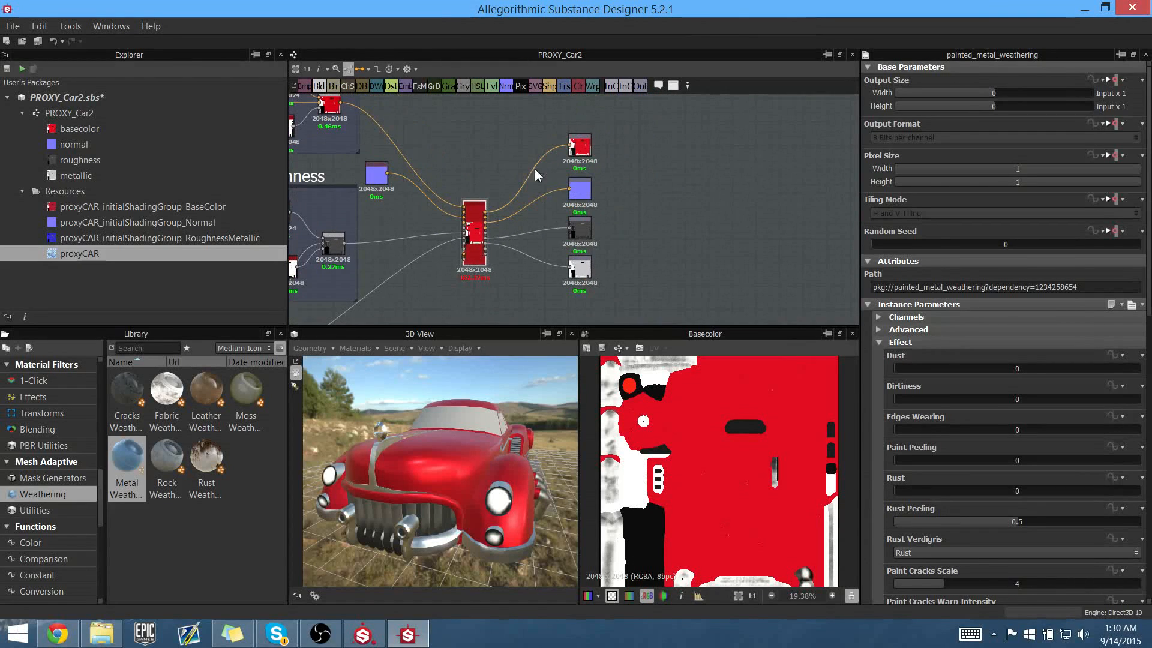
{"action": "left_click_drag", "start_coordinate": [535, 120], "coordinate": [646, 300]}
{"action": "left_click_drag", "start_coordinate": [592, 270], "coordinate": [615, 274]}
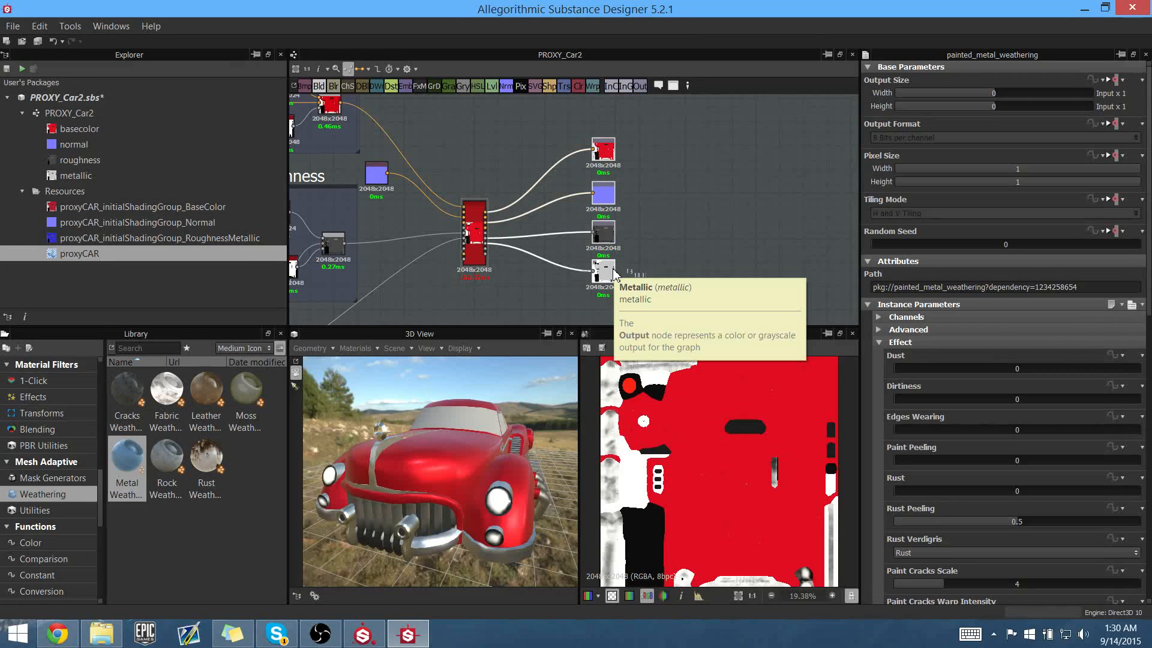
Add a frame around the four selected output nodes and title it "Output to UE4"
{"action": "right_click", "coordinate": [563, 131]}
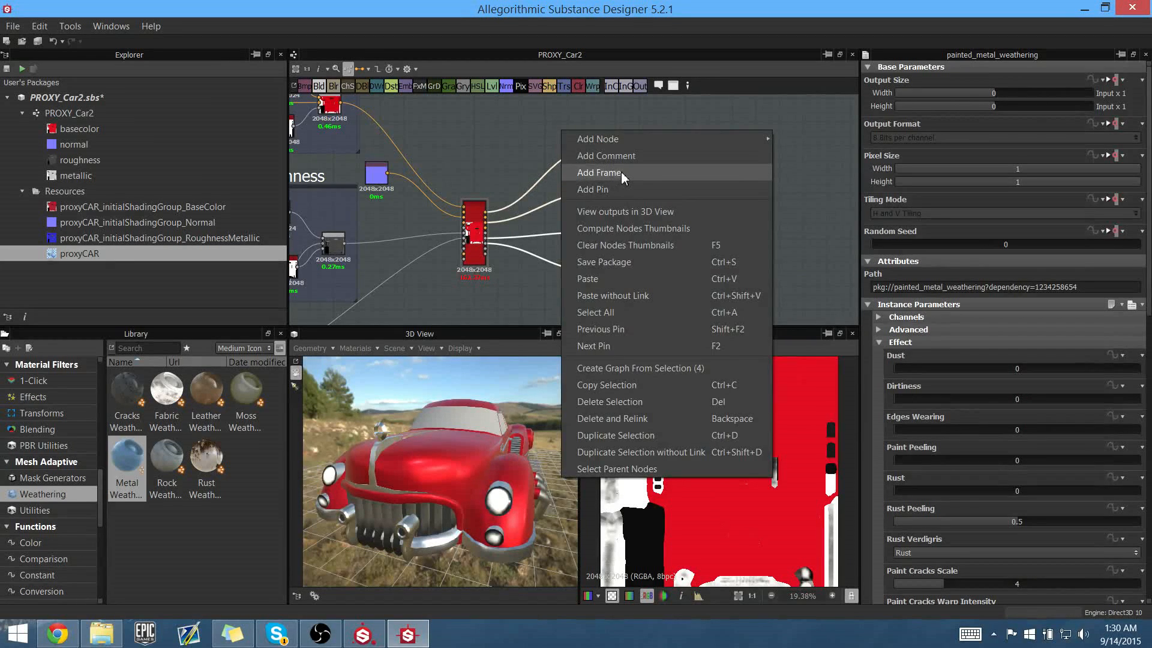
{"action": "left_click", "coordinate": [600, 173]}
{"action": "left_click", "coordinate": [616, 129]}
{"action": "left_click", "coordinate": [617, 123]}
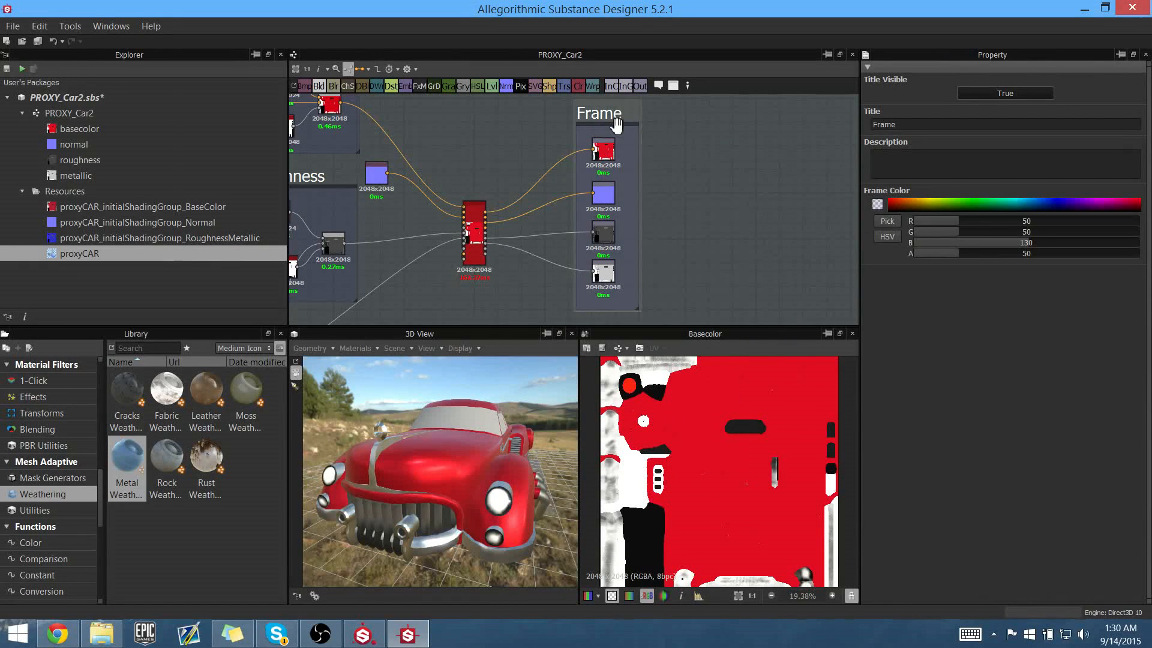
{"action": "left_click", "coordinate": [921, 124]}
{"action": "type", "text": "Output to UE4"}
{"action": "key", "text": "Return"}
Extend the "Output to UE4" frame downward to leave room for another node below the Metallic output
{"action": "middle_click_drag", "start_coordinate": [644, 290], "coordinate": [678, 245]}
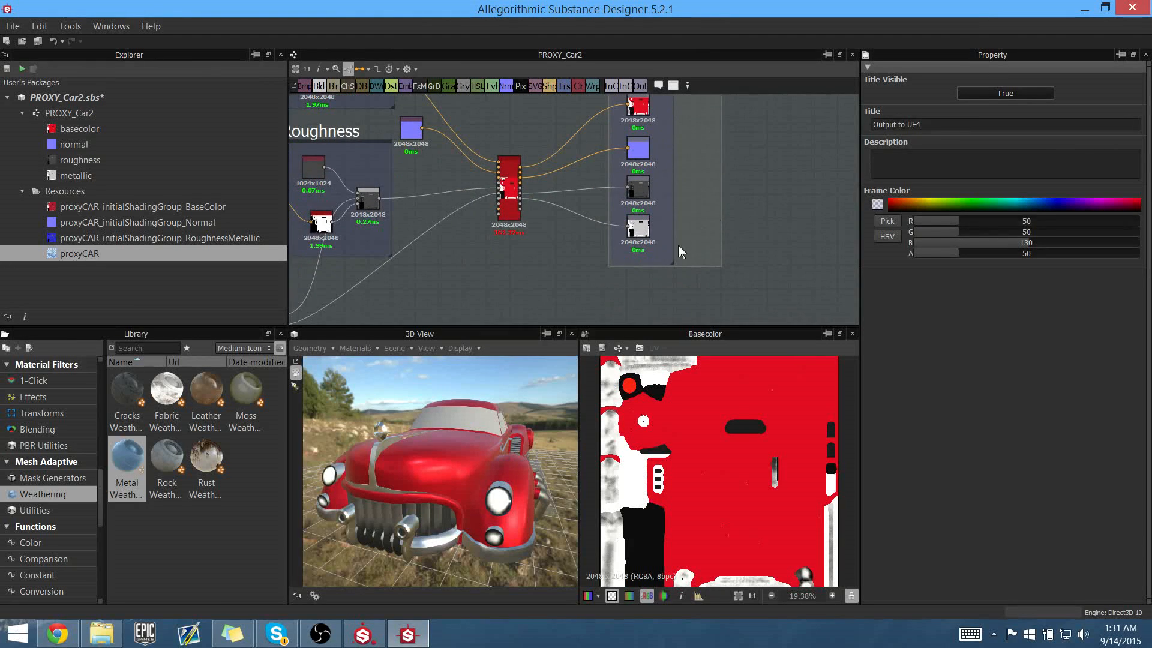
{"action": "scroll", "coordinate": [649, 271], "scroll_direction": "up", "scroll_amount": 3}
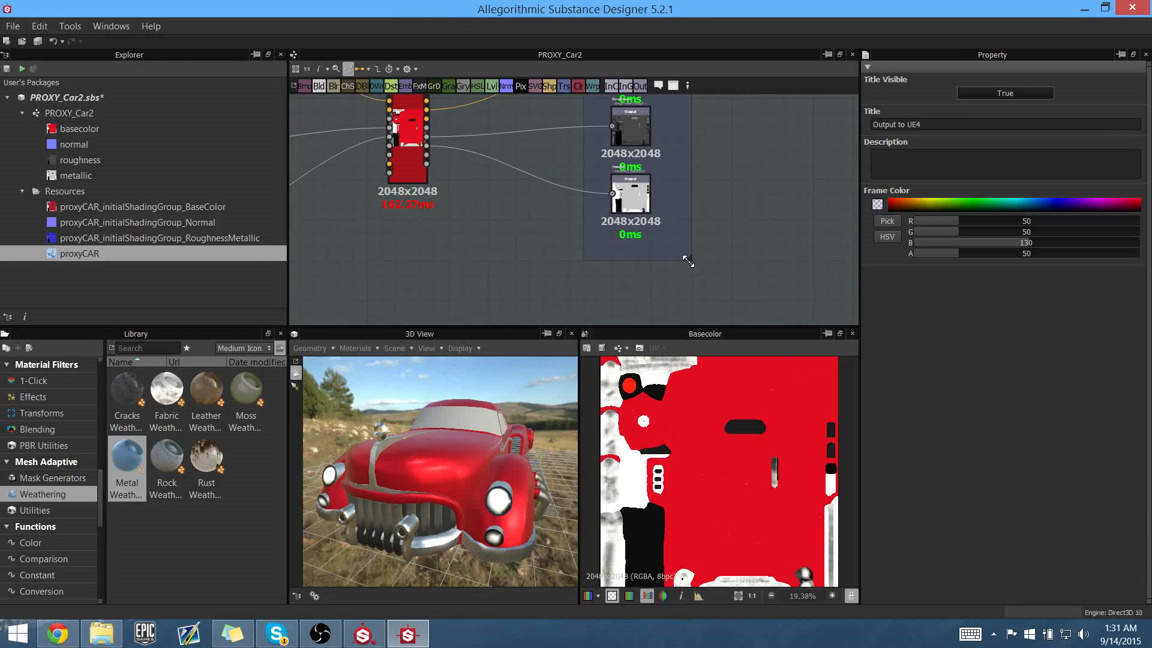
{"action": "left_click_drag", "start_coordinate": [691, 256], "coordinate": [686, 270]}
{"action": "scroll", "coordinate": [618, 256], "scroll_direction": "up", "scroll_amount": 4}
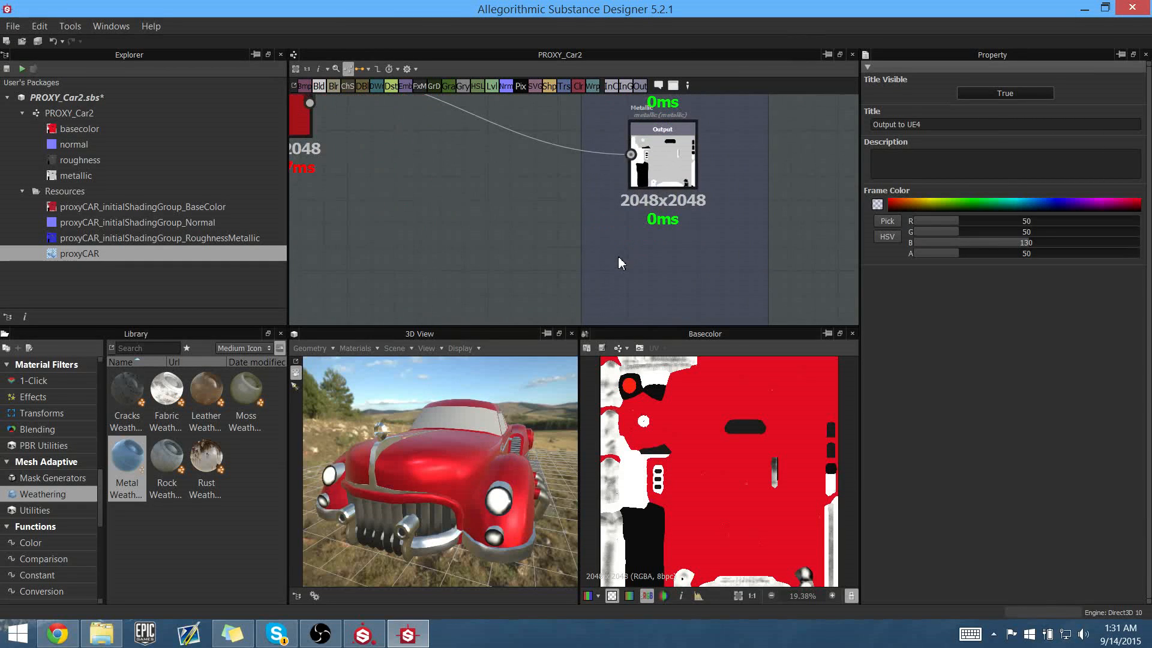
{"action": "scroll", "coordinate": [522, 217], "scroll_direction": "down", "scroll_amount": 3}
{"action": "middle_click_drag", "start_coordinate": [521, 217], "coordinate": [548, 229]}
{"action": "scroll", "coordinate": [485, 191], "scroll_direction": "up", "scroll_amount": 2}
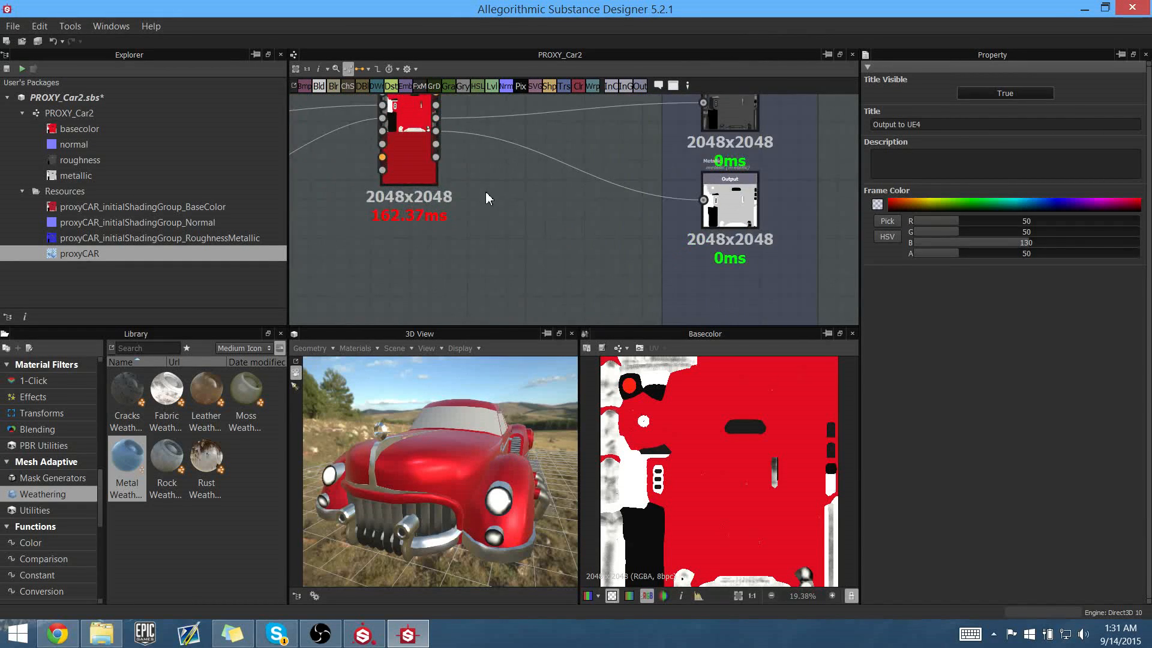
Add a new Output node and place it inside the "Output to UE4" frame, below the Metallic output
{"action": "middle_click_drag", "start_coordinate": [484, 192], "coordinate": [505, 230]}
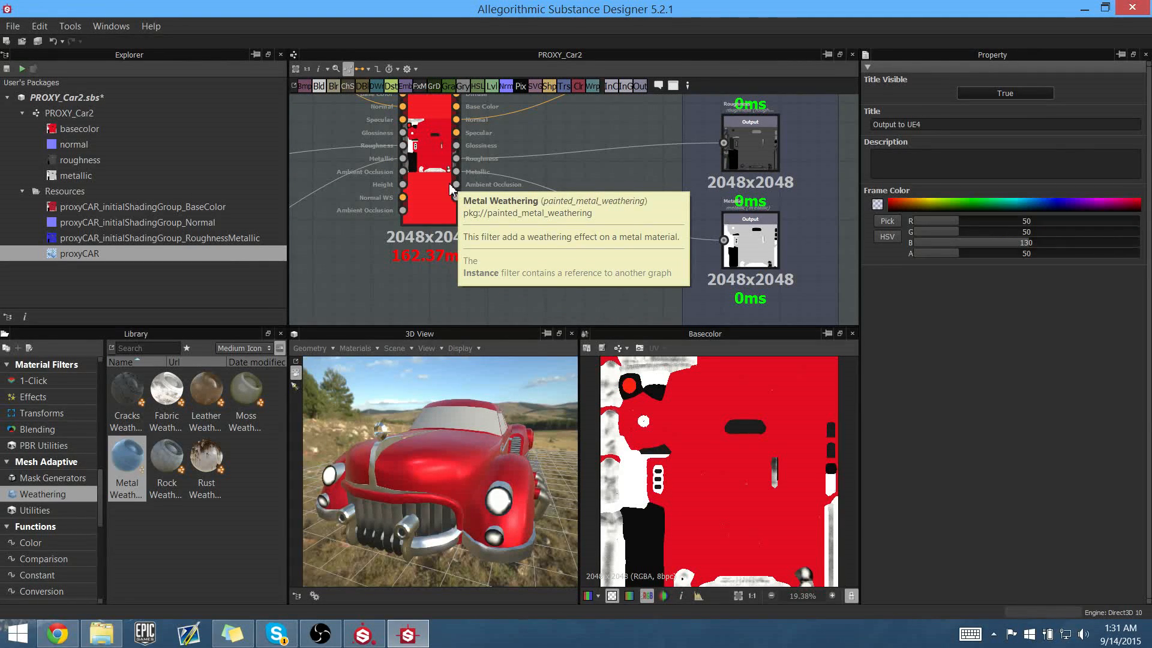
{"action": "middle_click_drag", "start_coordinate": [501, 247], "coordinate": [489, 216]}
{"action": "right_click", "coordinate": [567, 252]}
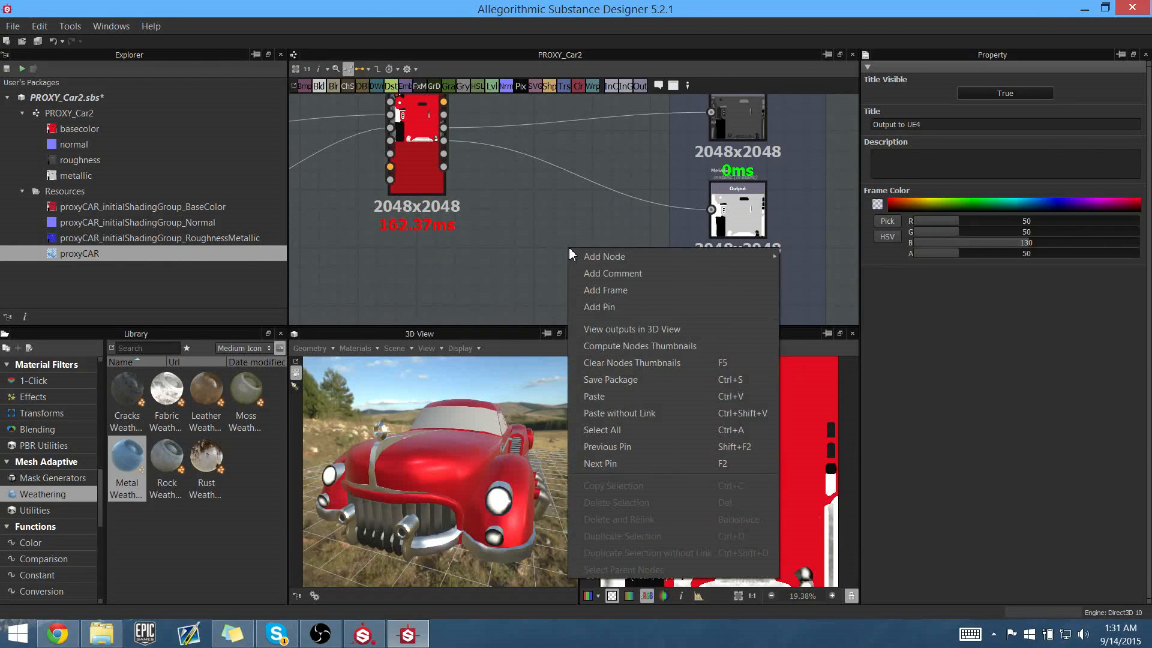
{"action": "mouse_move", "coordinate": [595, 257]}
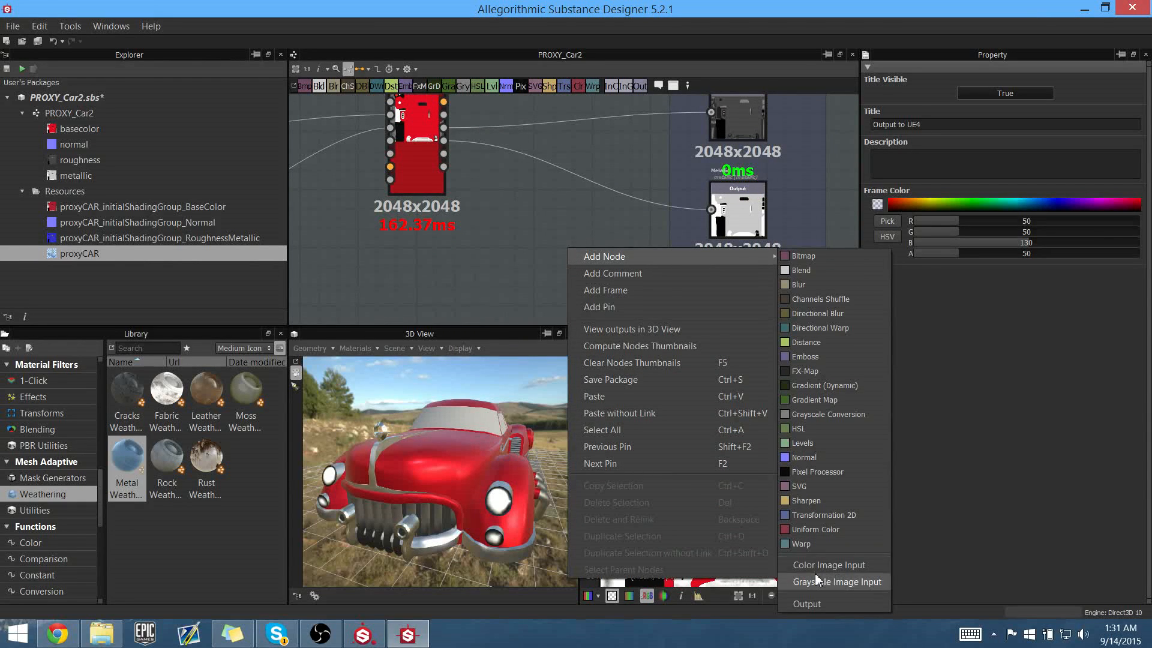
{"action": "left_click", "coordinate": [811, 602]}
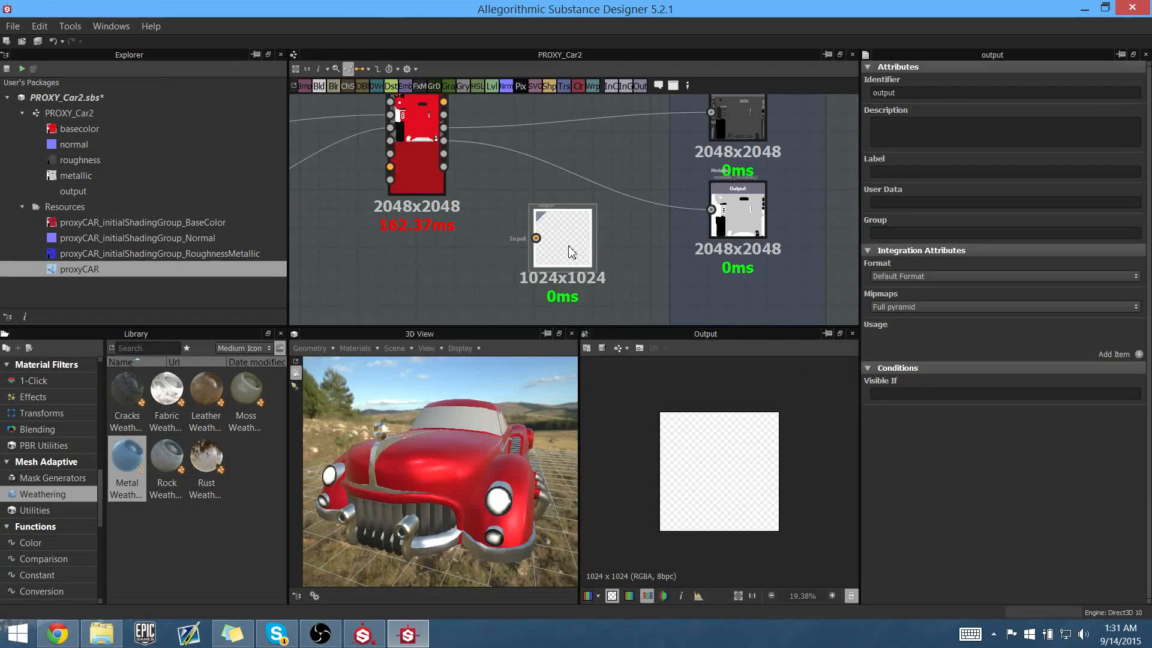
{"action": "middle_click_drag", "start_coordinate": [576, 255], "coordinate": [548, 189]}
{"action": "left_click_drag", "start_coordinate": [549, 189], "coordinate": [709, 270]}
{"action": "middle_click_drag", "start_coordinate": [710, 267], "coordinate": [655, 250]}
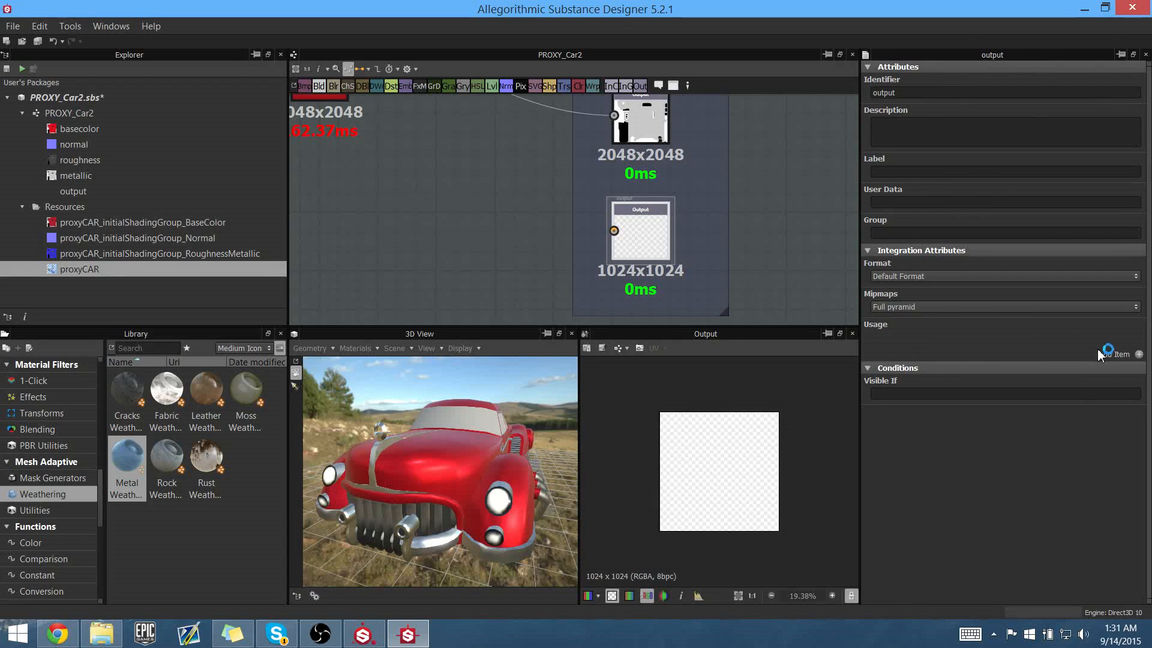
Add a usage item to the new output node and set it to ambientOcclusion
{"action": "left_click", "coordinate": [1139, 354]}
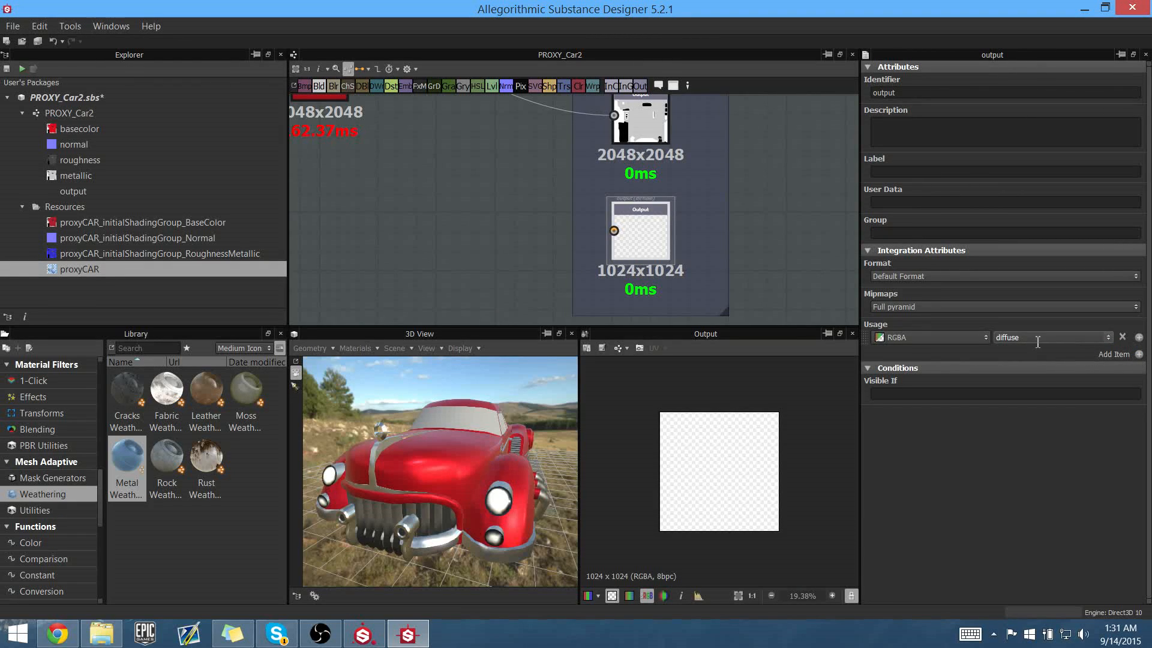
{"action": "left_click", "coordinate": [1107, 337]}
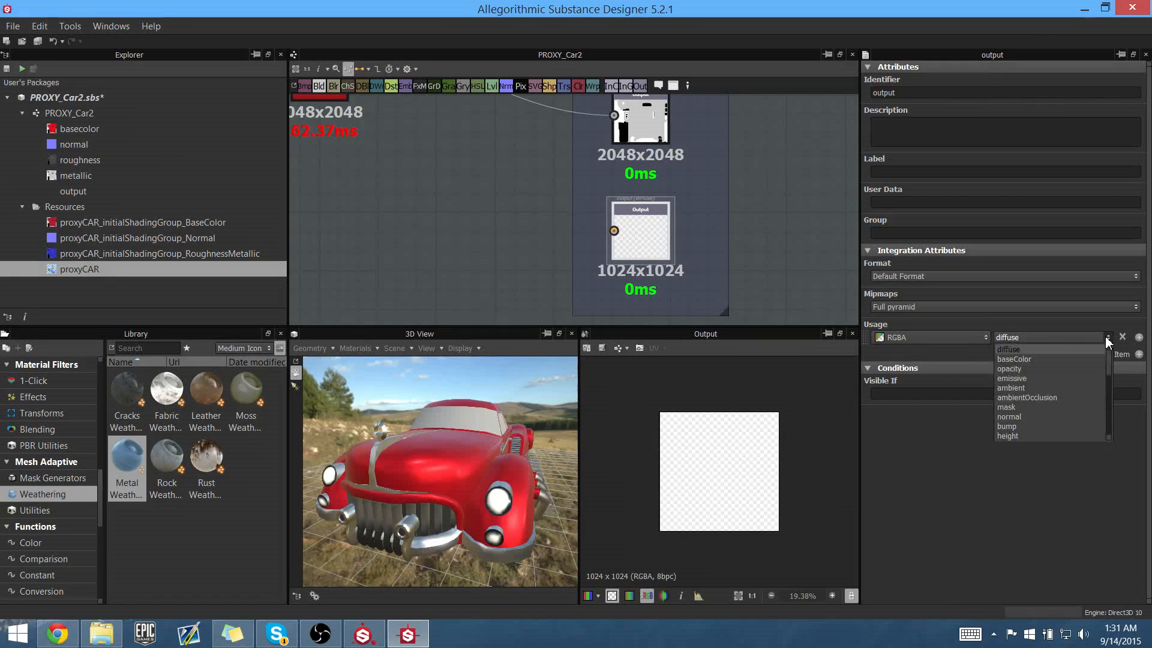
{"action": "left_click", "coordinate": [1045, 397]}
{"action": "middle_click_drag", "start_coordinate": [770, 235], "coordinate": [823, 250]}
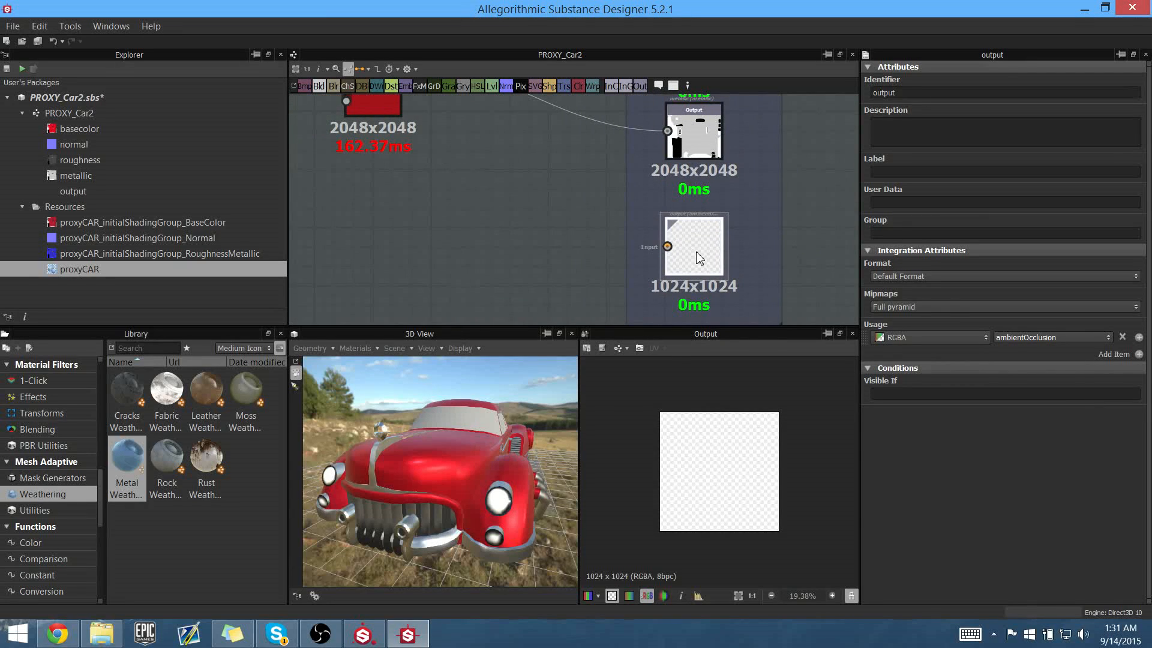
Connect Metal Weathering's Ambient Occlusion output to the new output node
{"action": "middle_click_drag", "start_coordinate": [585, 208], "coordinate": [629, 274]}
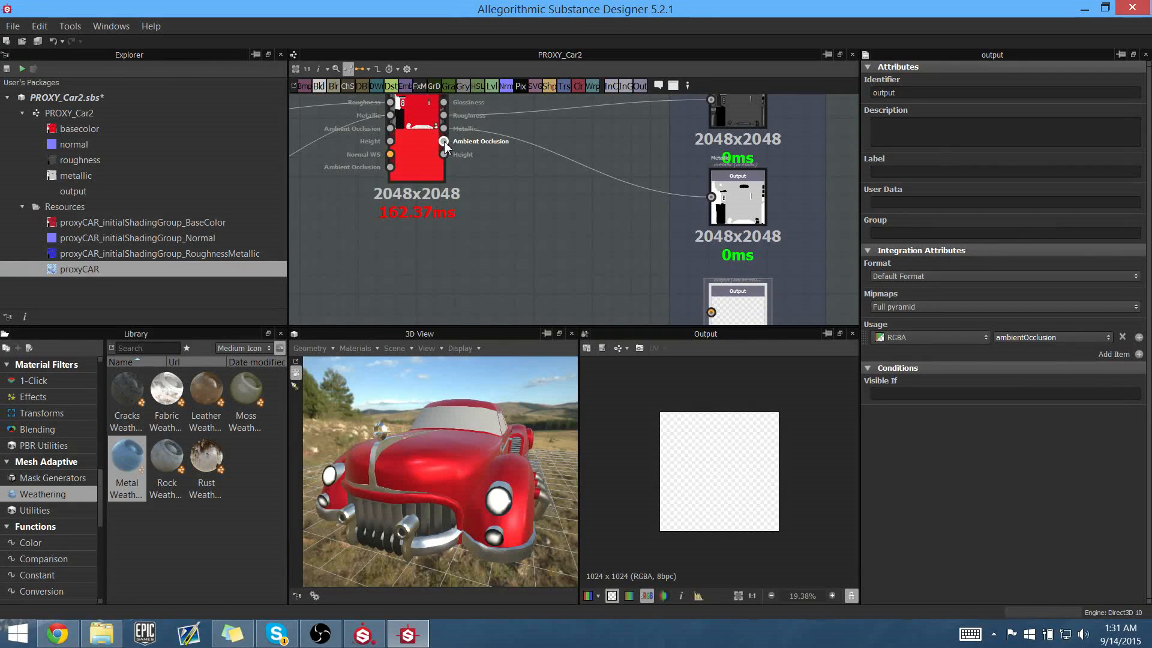
{"action": "left_click_drag", "start_coordinate": [545, 201], "coordinate": [712, 313]}
{"action": "middle_click_drag", "start_coordinate": [509, 165], "coordinate": [549, 148]}
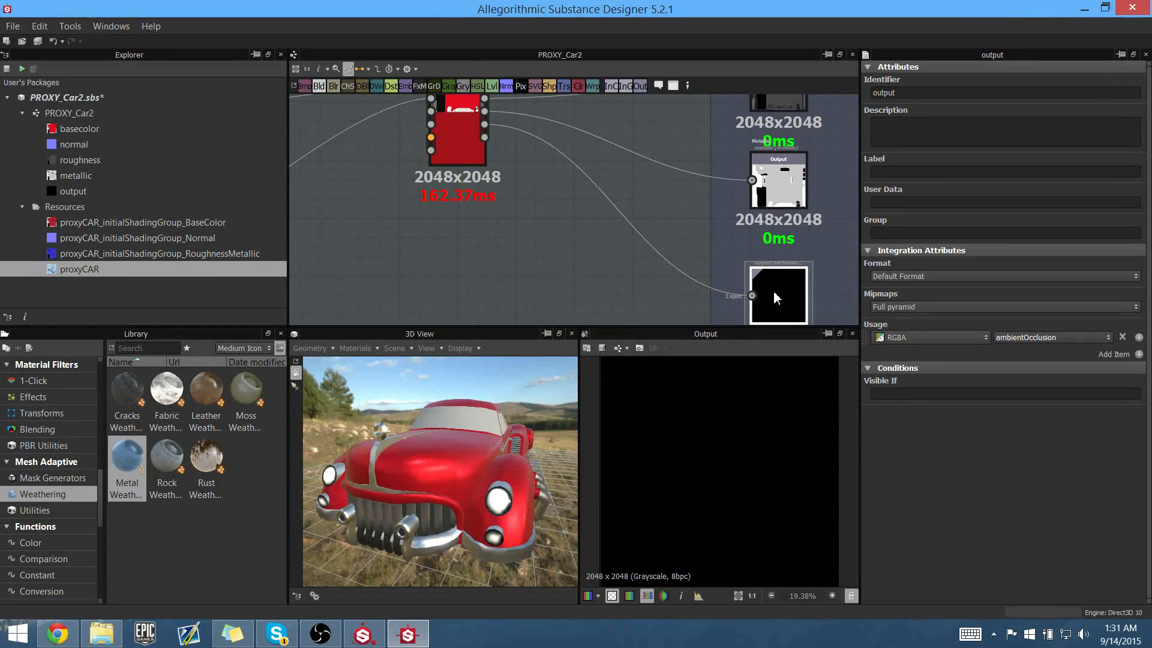
Move the Metal Weathering node slightly further down in the graph
{"action": "middle_click_drag", "start_coordinate": [519, 99], "coordinate": [599, 166]}
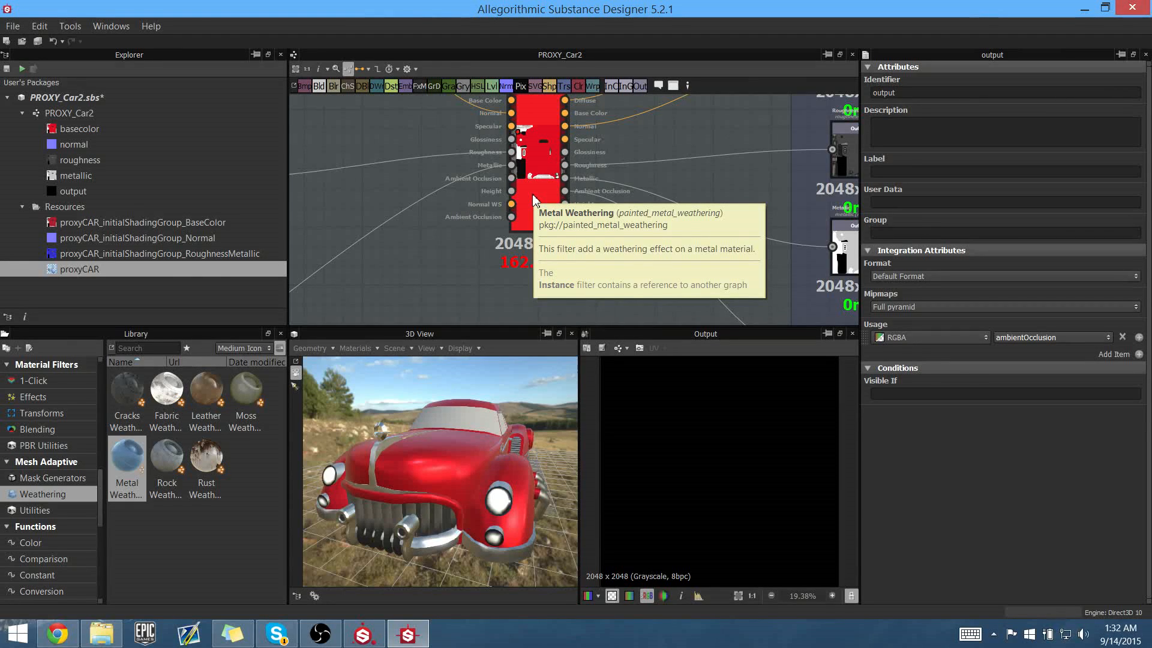
{"action": "middle_click_drag", "start_coordinate": [378, 185], "coordinate": [432, 191]}
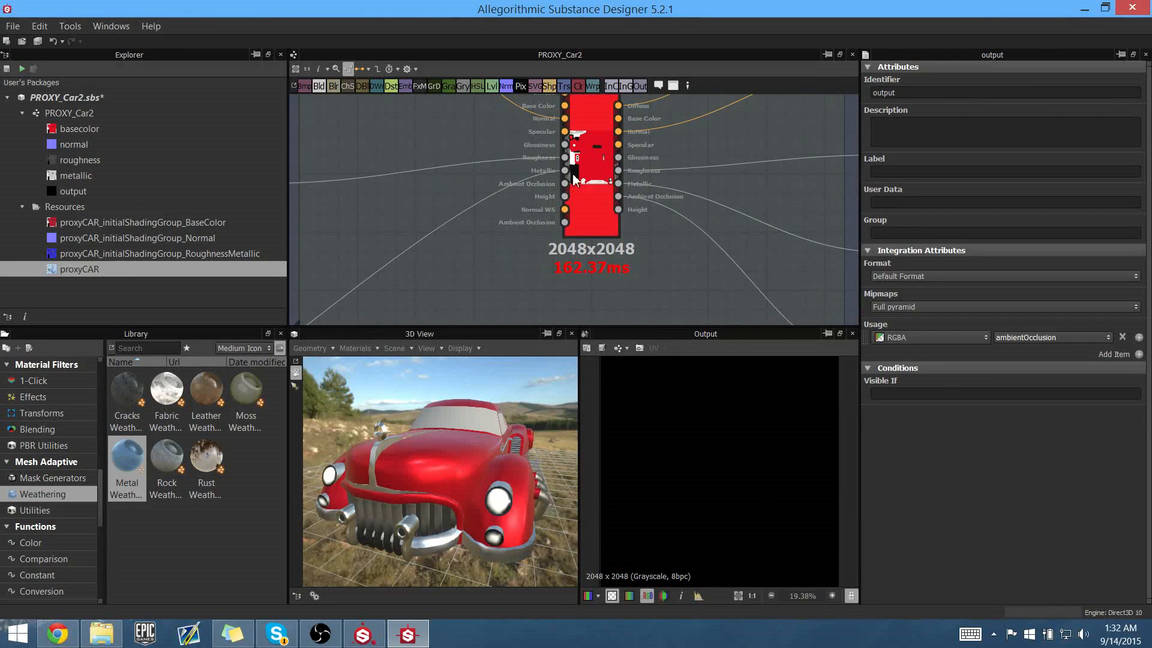
{"action": "middle_click_drag", "start_coordinate": [591, 168], "coordinate": [601, 200]}
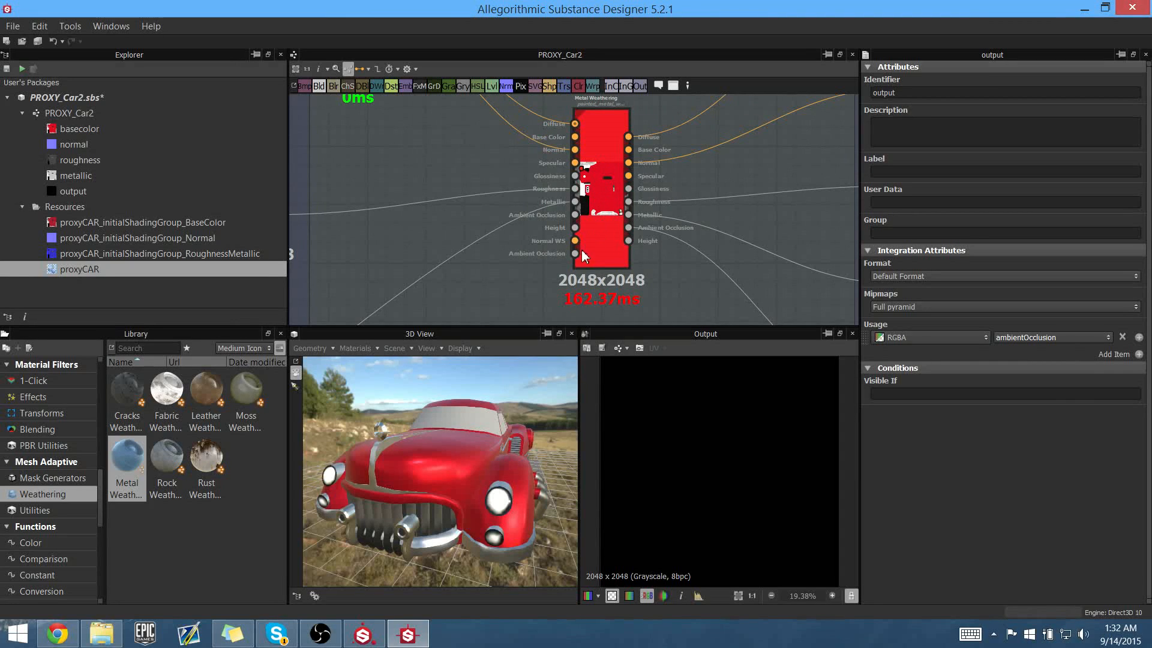
{"action": "left_click_drag", "start_coordinate": [582, 255], "coordinate": [571, 313]}
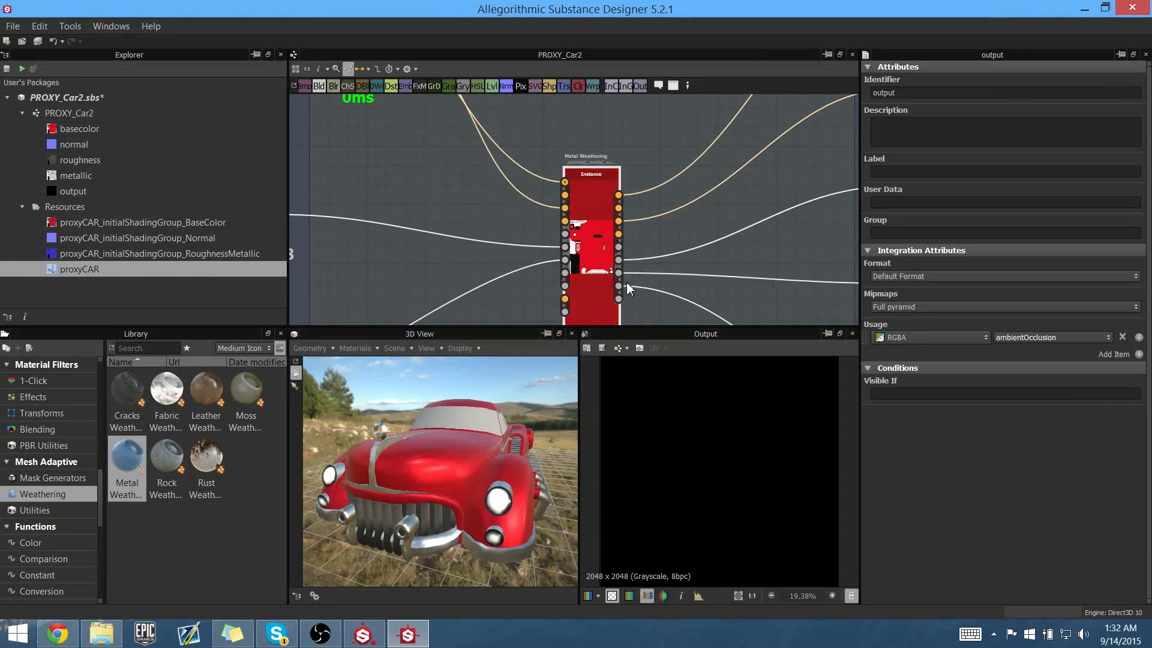
{"action": "middle_click_drag", "start_coordinate": [712, 261], "coordinate": [690, 149]}
{"action": "left_click_drag", "start_coordinate": [575, 204], "coordinate": [575, 224]}
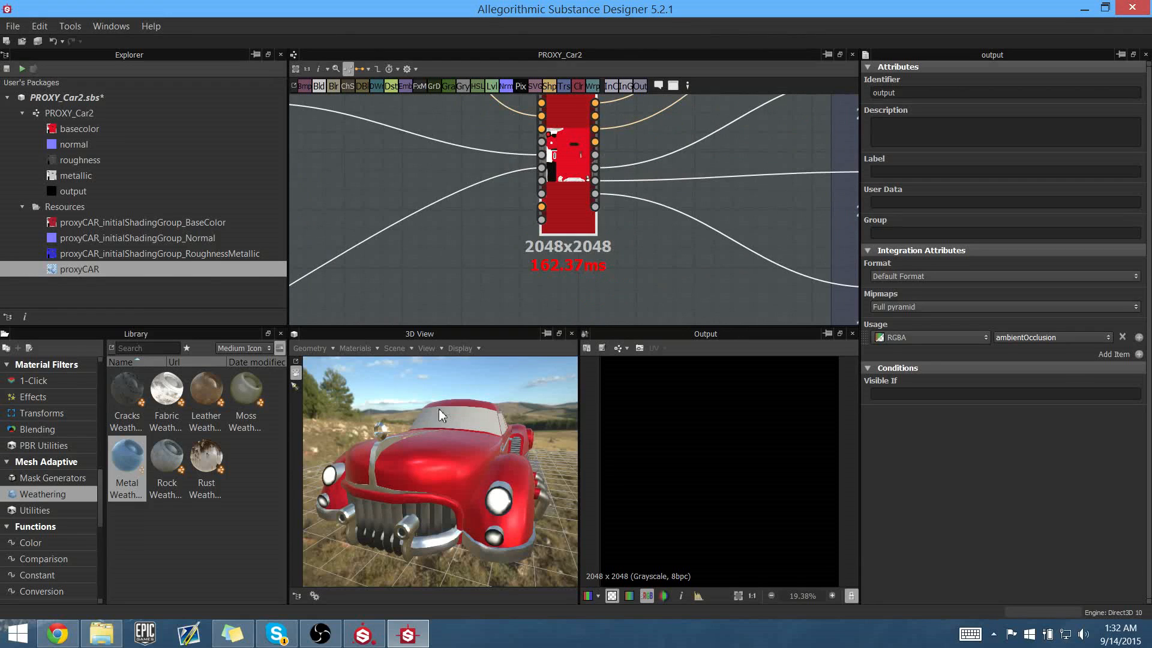
{"action": "middle_click_drag", "start_coordinate": [477, 234], "coordinate": [508, 261]}
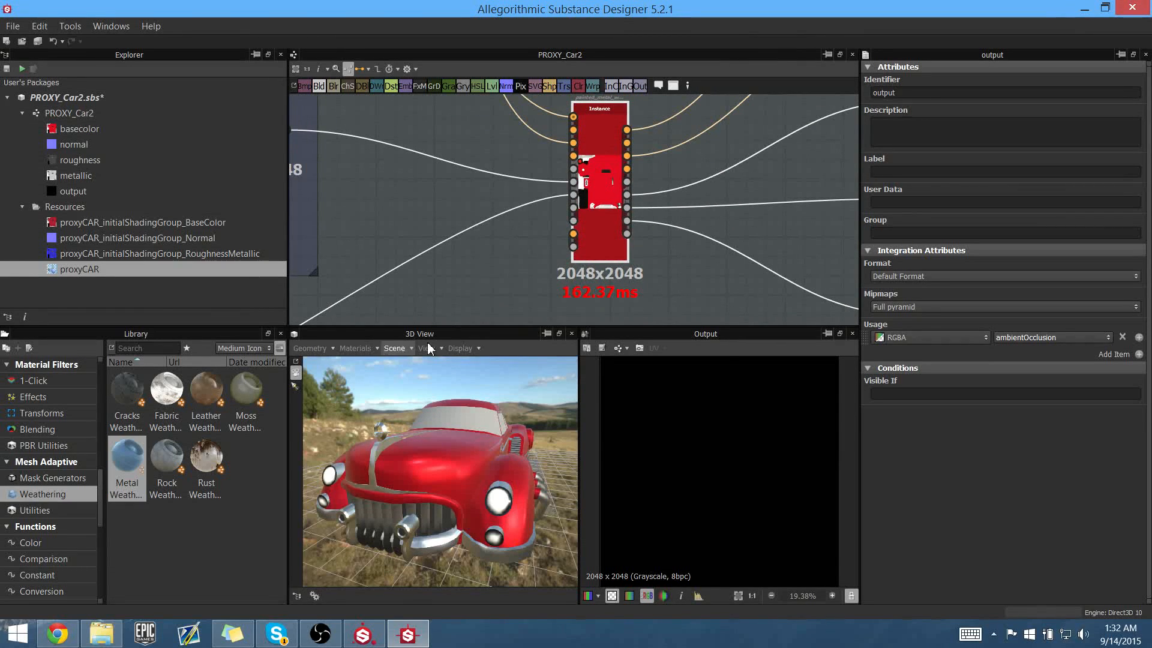
Open the model information baking settings for the proxyCAR mesh and remove all three existing bakers
{"action": "right_click", "coordinate": [120, 269]}
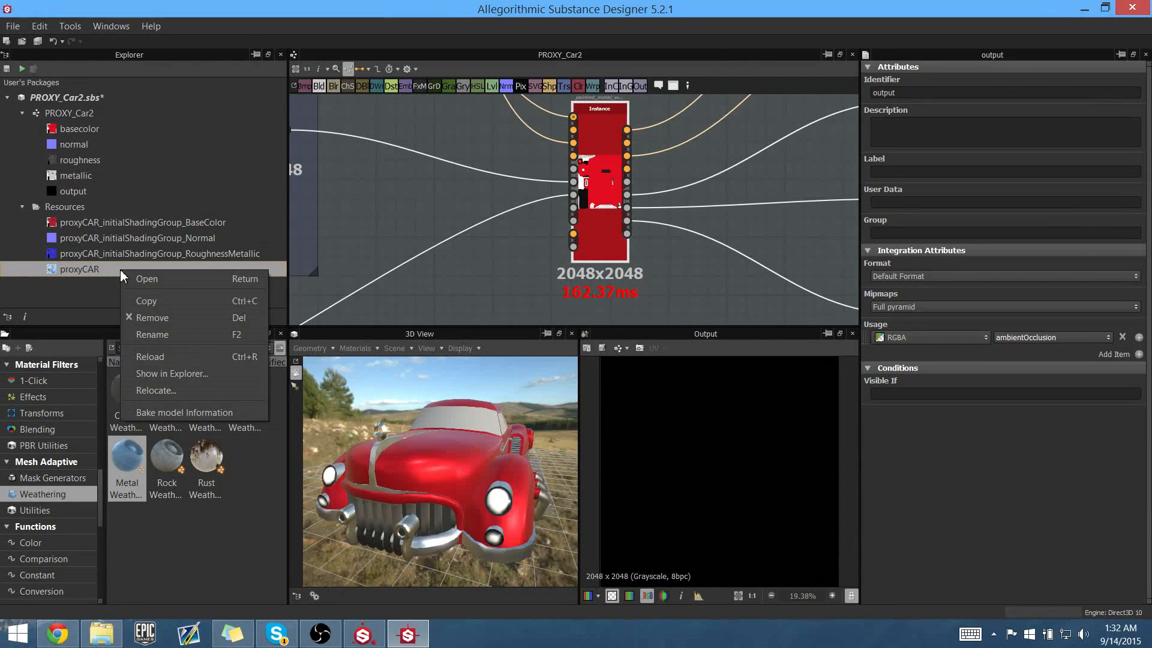
{"action": "left_click", "coordinate": [158, 412]}
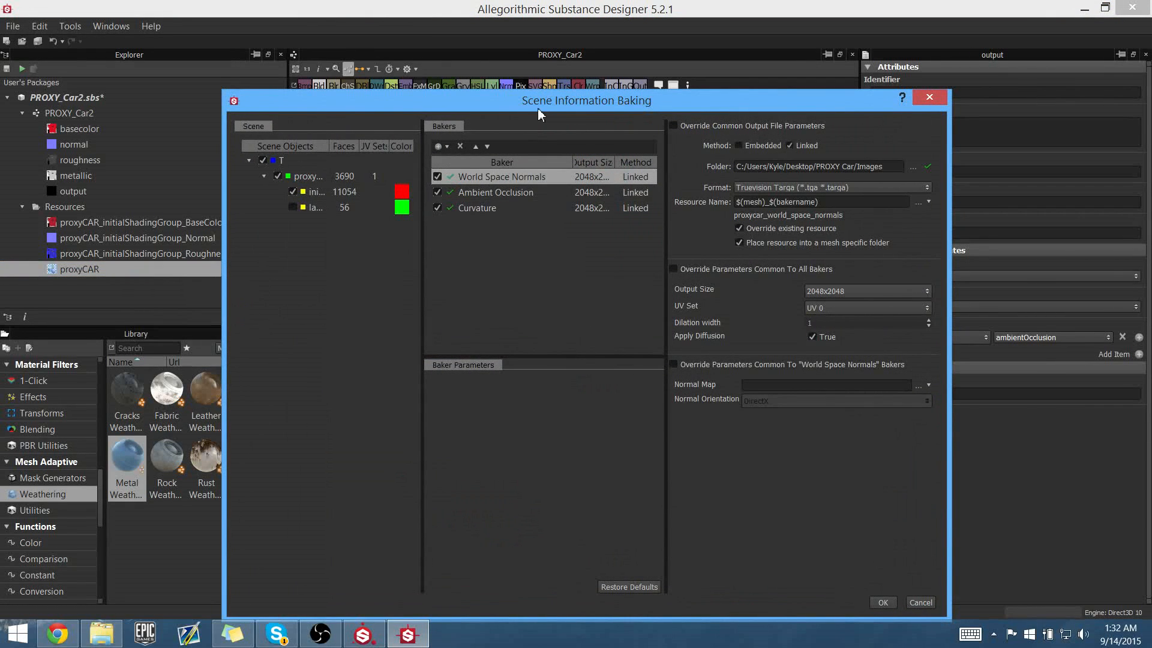
{"action": "left_click", "coordinate": [460, 146]}
{"action": "left_click", "coordinate": [460, 146]}
{"action": "left_click", "coordinate": [460, 146]}
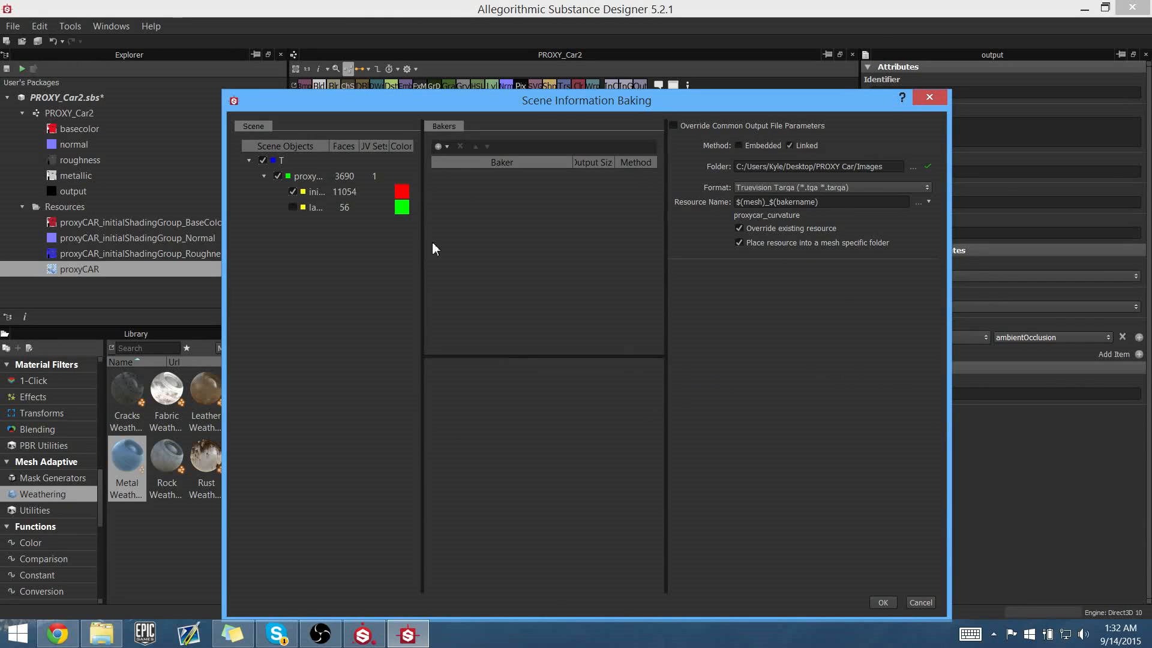
Include the lambert4SG part in the bake and choose Truevision Targa as the output file format
{"action": "left_click", "coordinate": [292, 207]}
{"action": "left_click_drag", "start_coordinate": [422, 234], "coordinate": [474, 244]}
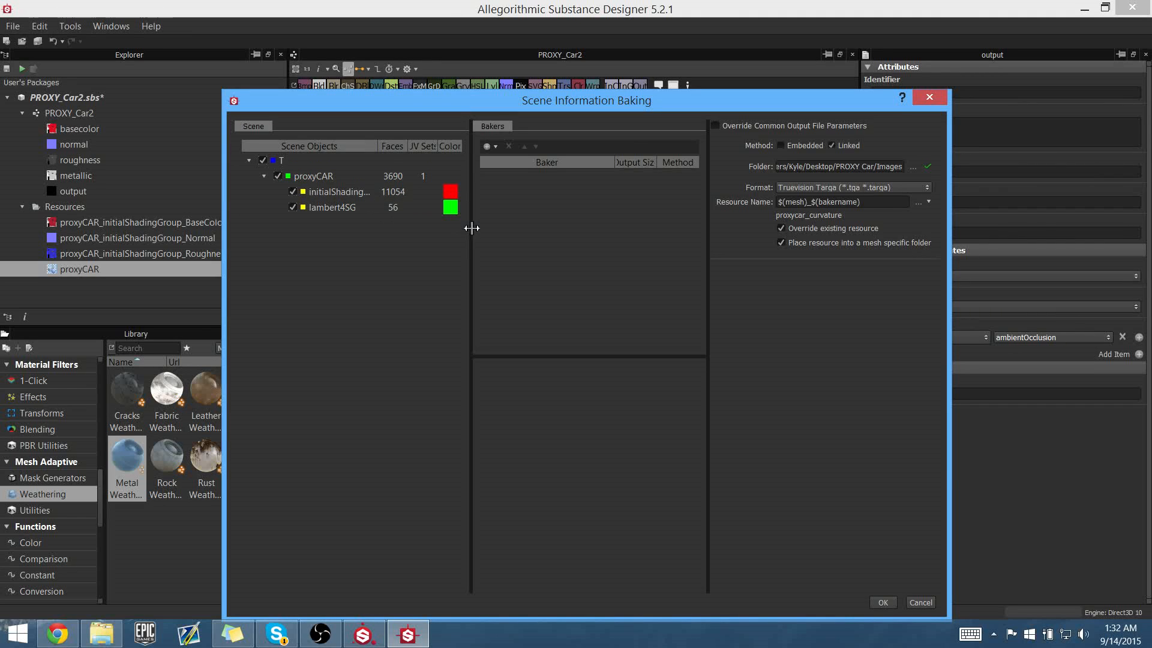
{"action": "left_click_drag", "start_coordinate": [470, 226], "coordinate": [398, 225]}
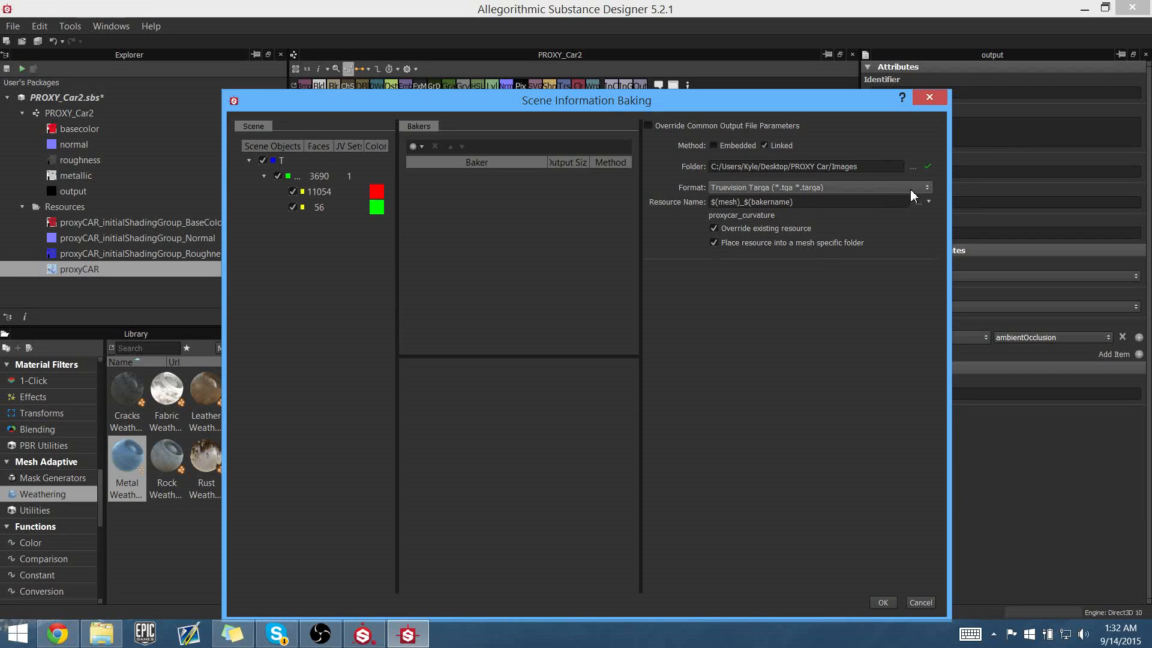
{"action": "left_click", "coordinate": [882, 186]}
{"action": "left_click", "coordinate": [762, 372]}
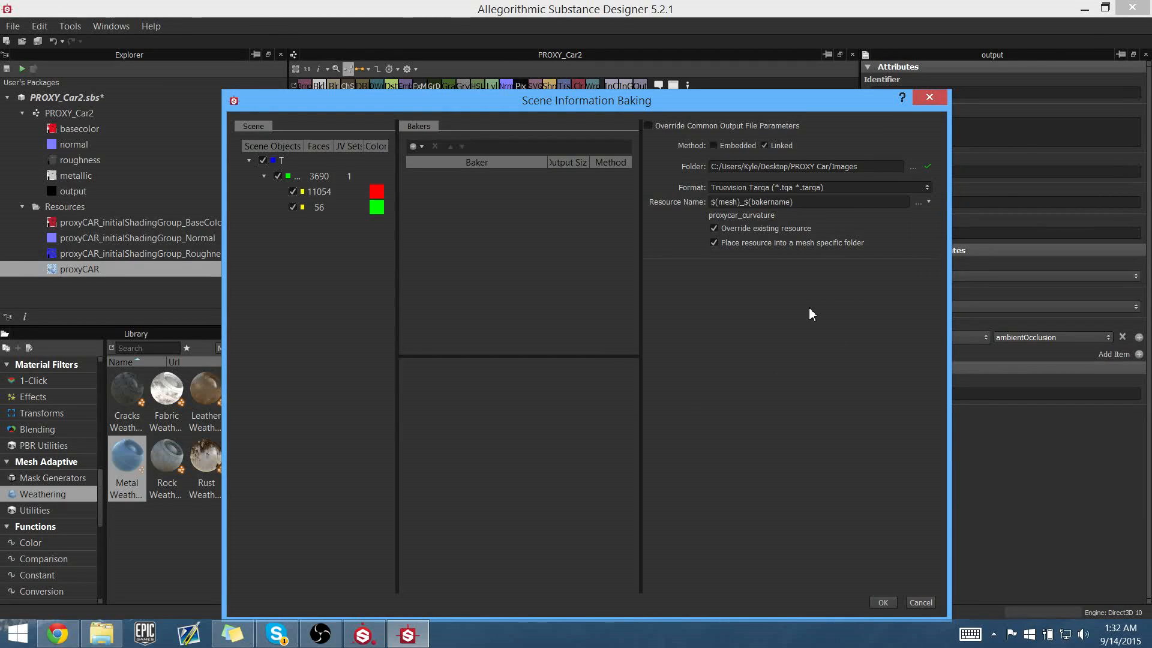
{"action": "left_click_drag", "start_coordinate": [642, 324], "coordinate": [684, 327]}
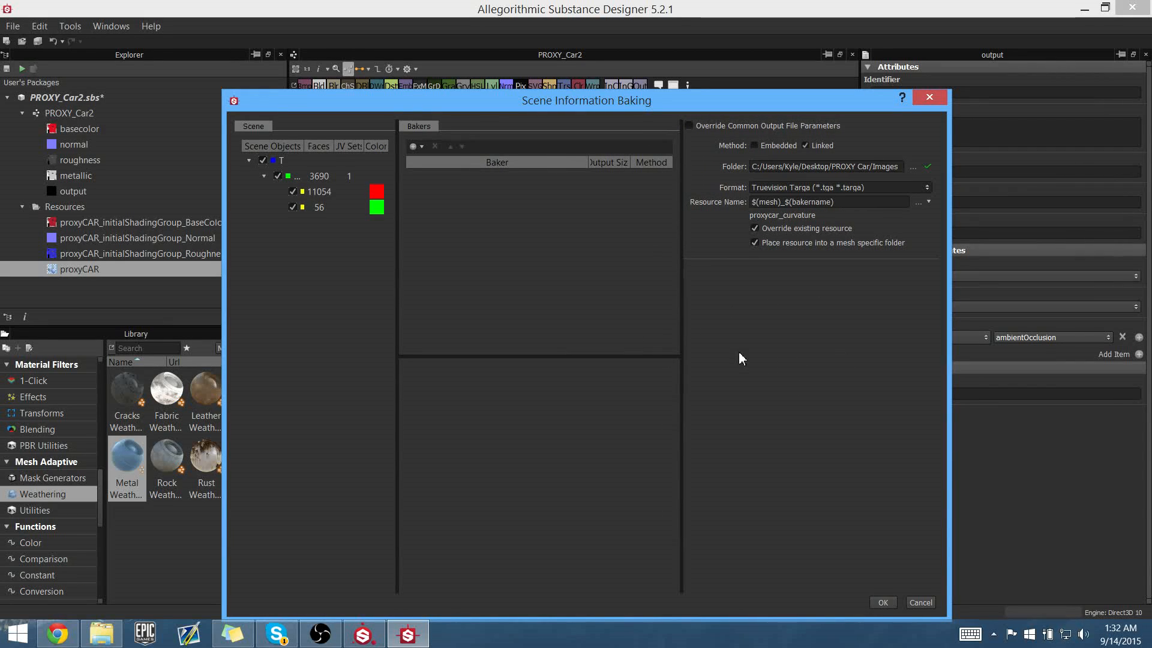
Add an Ambient Occlusion baker with High quality and select the Images folder in PROXY Car for the output
{"action": "left_click", "coordinate": [421, 146]}
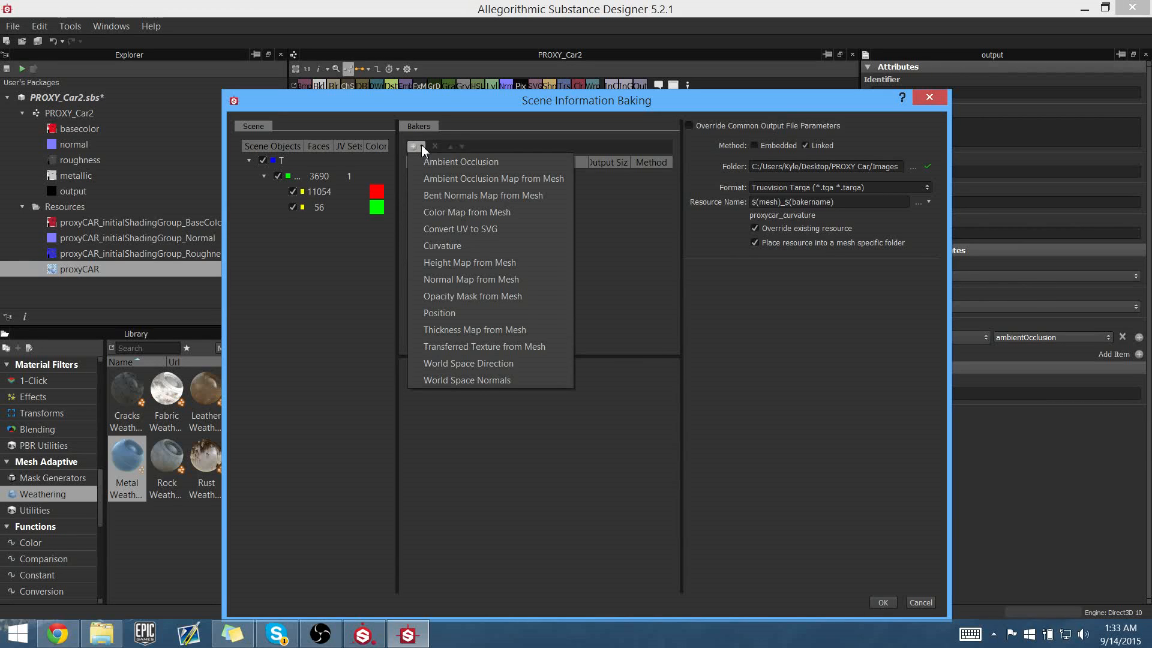
{"action": "left_click", "coordinate": [457, 164]}
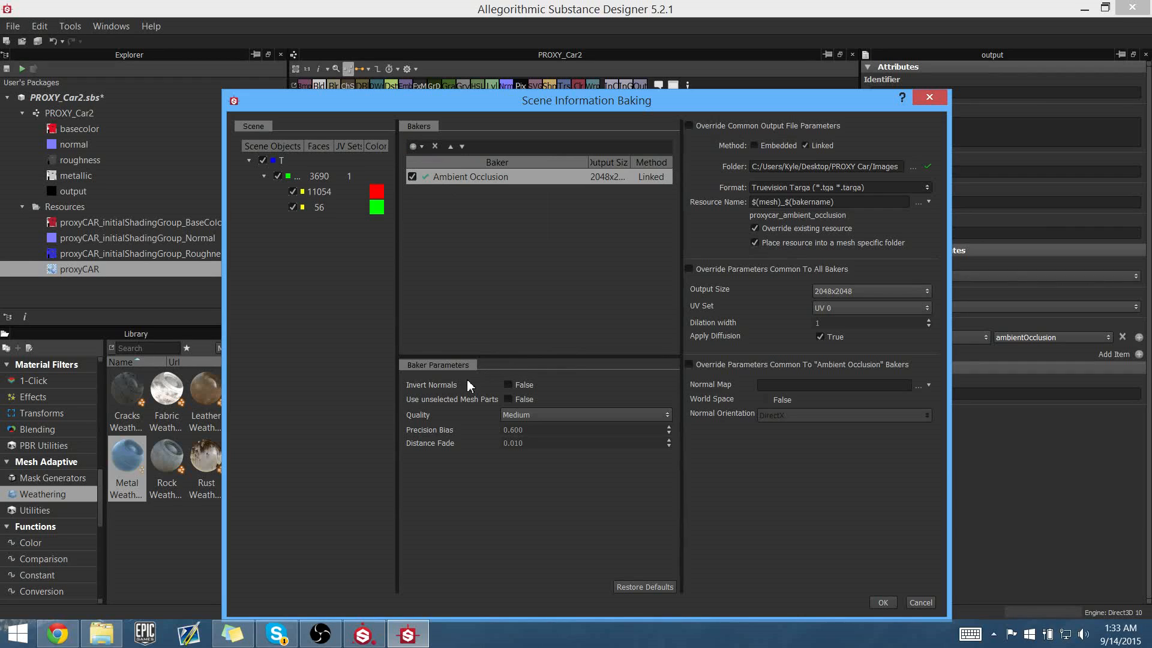
{"action": "left_click", "coordinate": [564, 418]}
{"action": "left_click", "coordinate": [562, 448]}
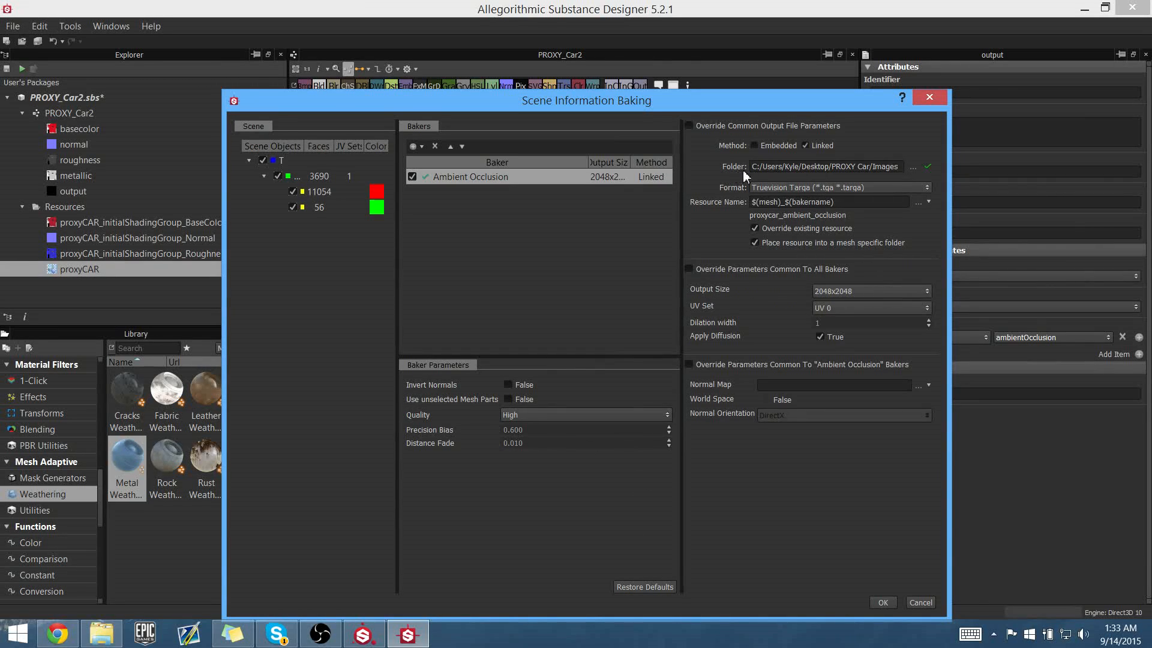
{"action": "left_click", "coordinate": [913, 167]}
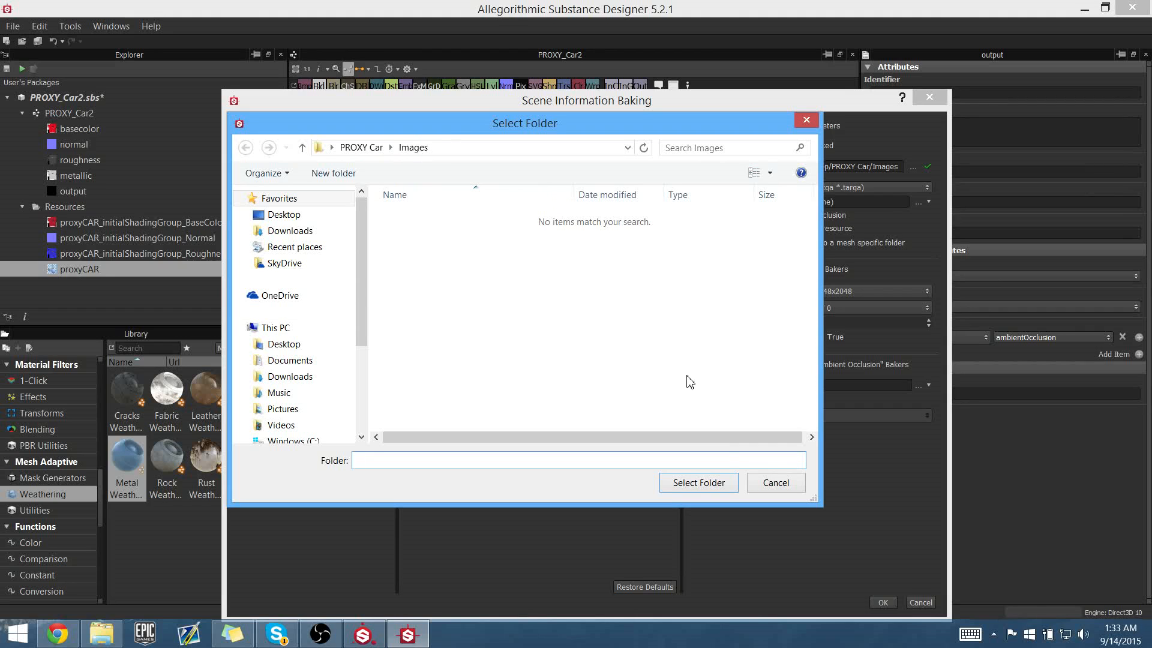
{"action": "left_click", "coordinate": [698, 483]}
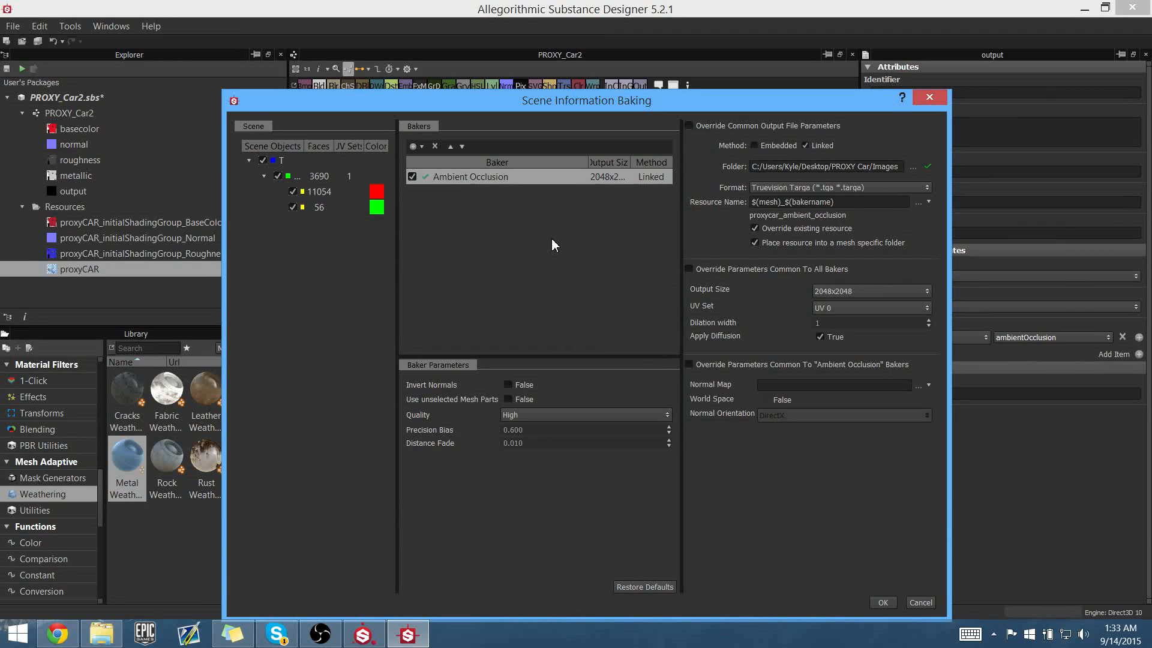
Add a World Space Normals baker and run the bake
{"action": "left_click", "coordinate": [422, 146]}
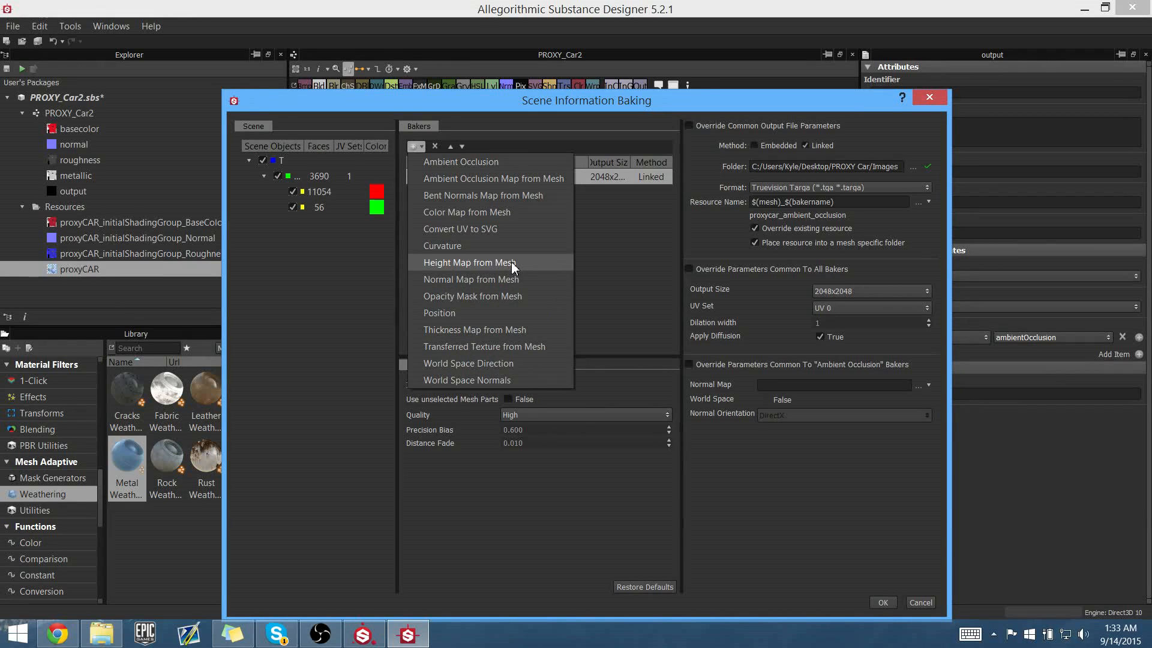
{"action": "left_click", "coordinate": [501, 378]}
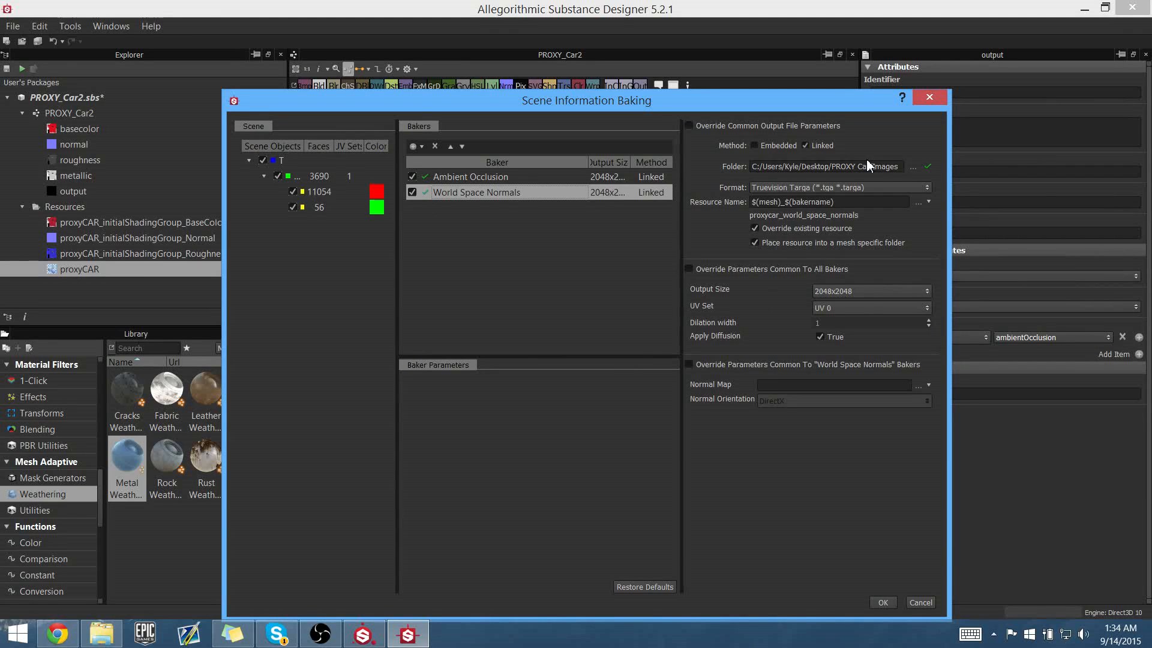
{"action": "left_click", "coordinate": [883, 603]}
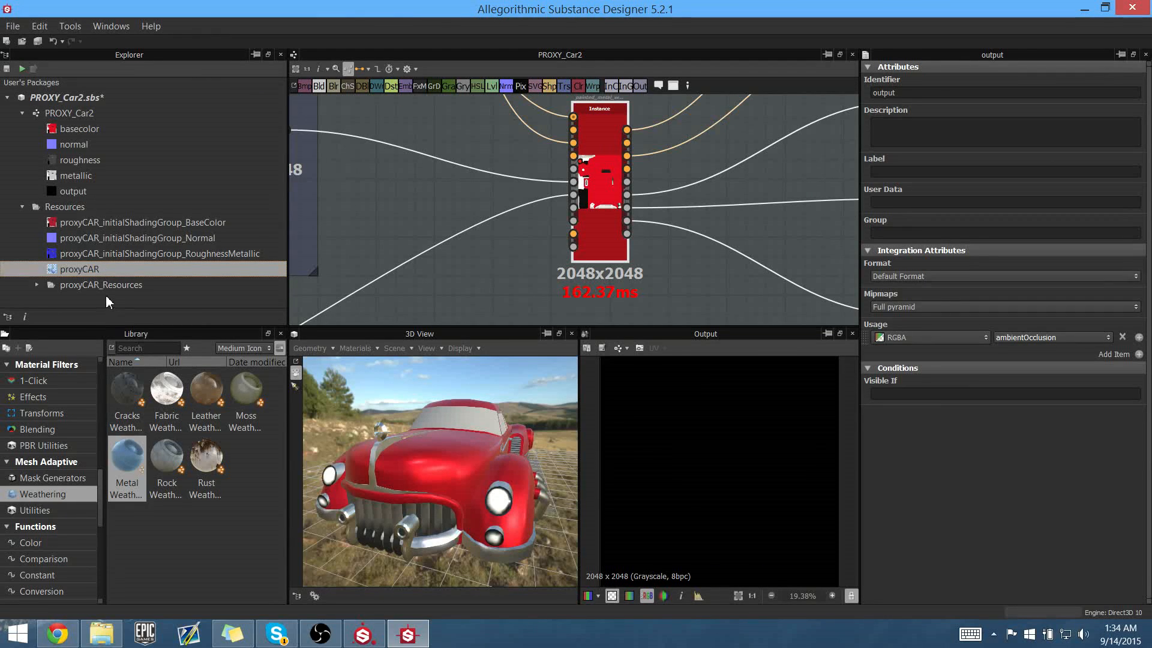
Place the baked proxycar_ambient_occlusion and proxycar_world_space_normals maps from proxyCAR_Resources as bitmap nodes below the Metal Weathering node
{"action": "left_click", "coordinate": [144, 285]}
{"action": "left_click", "coordinate": [39, 286]}
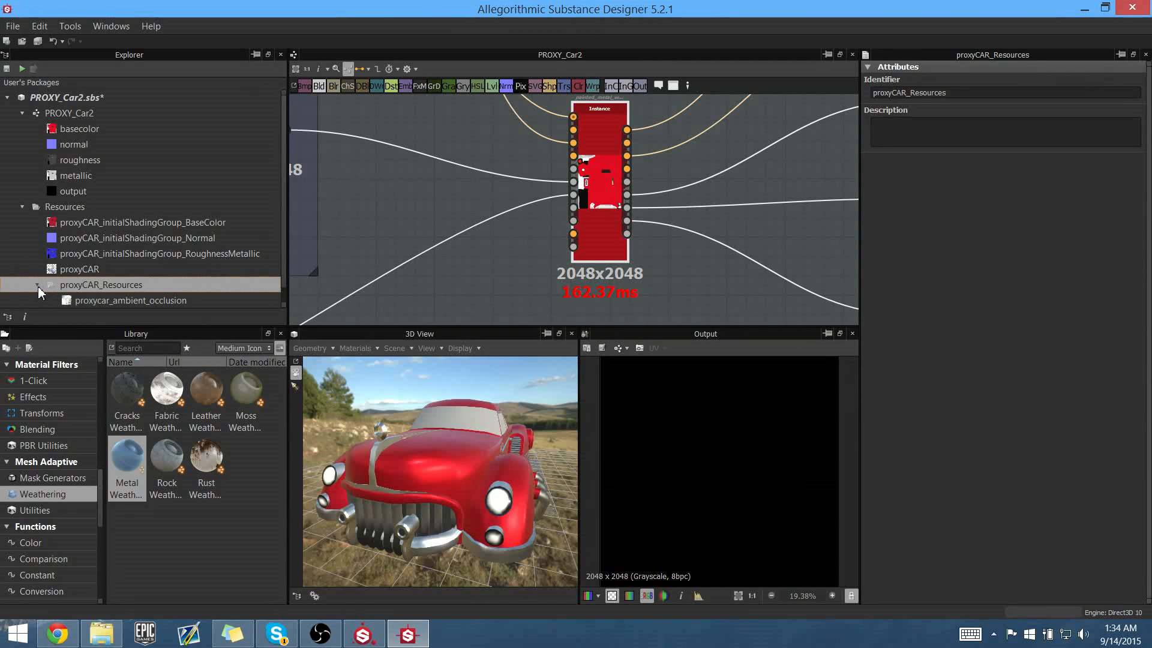
{"action": "scroll", "coordinate": [259, 250], "scroll_direction": "down", "scroll_amount": 1}
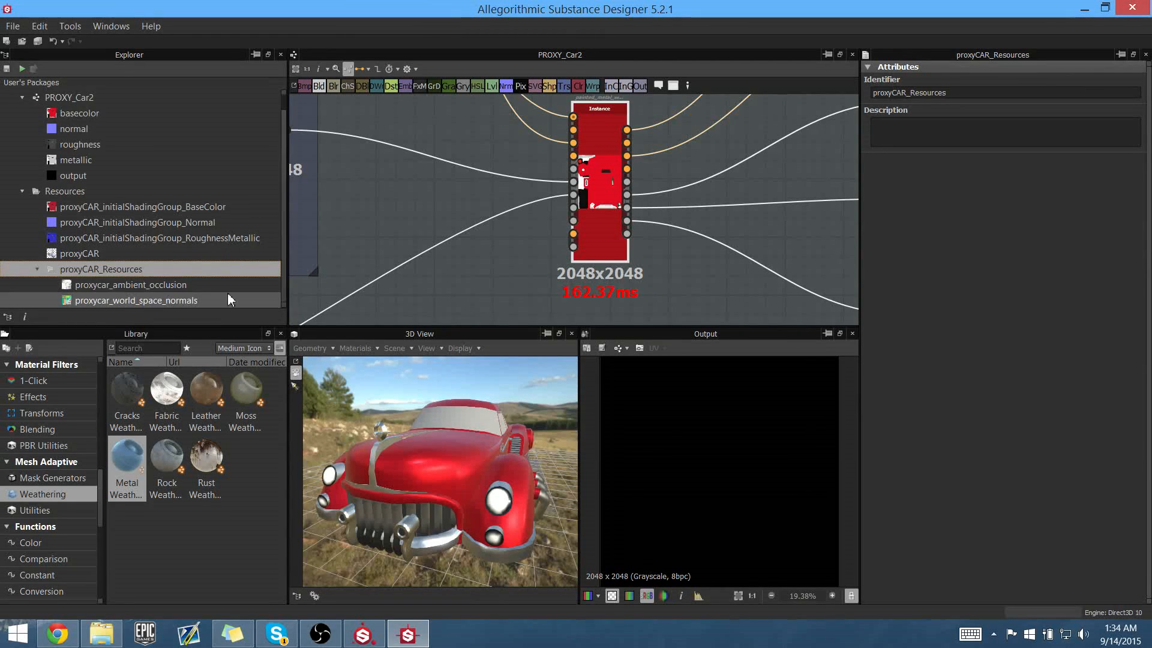
{"action": "middle_click_drag", "start_coordinate": [487, 280], "coordinate": [499, 248]}
{"action": "left_click", "coordinate": [160, 288]}
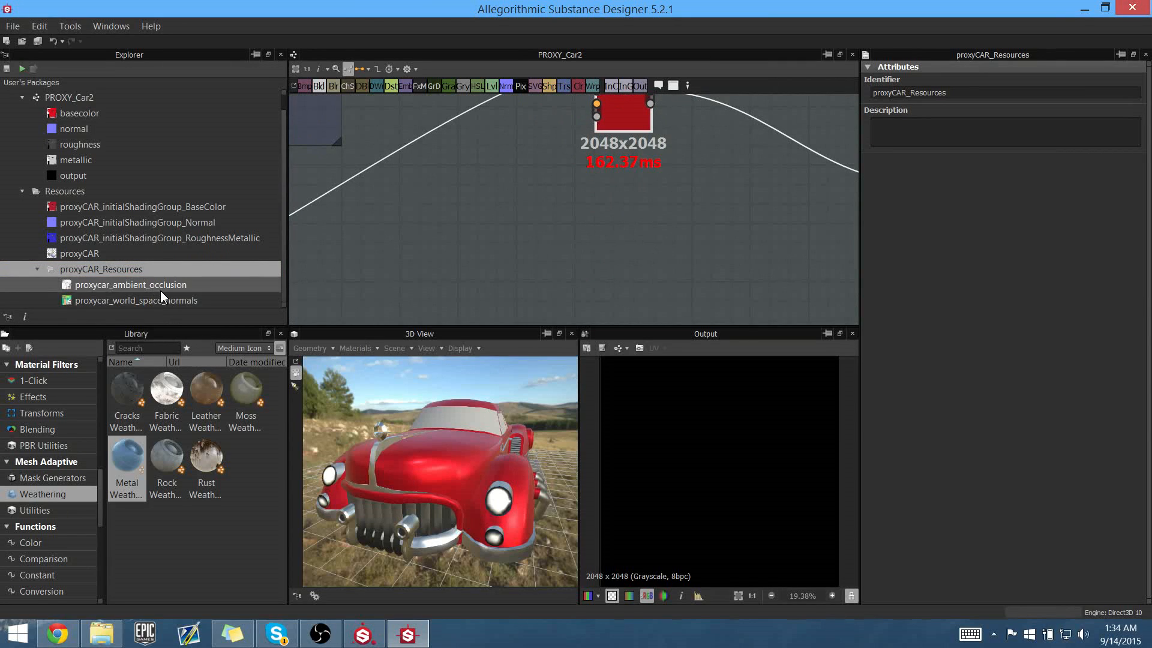
{"action": "left_click", "coordinate": [160, 301], "text": "shift"}
{"action": "left_click_drag", "start_coordinate": [161, 302], "coordinate": [477, 229]}
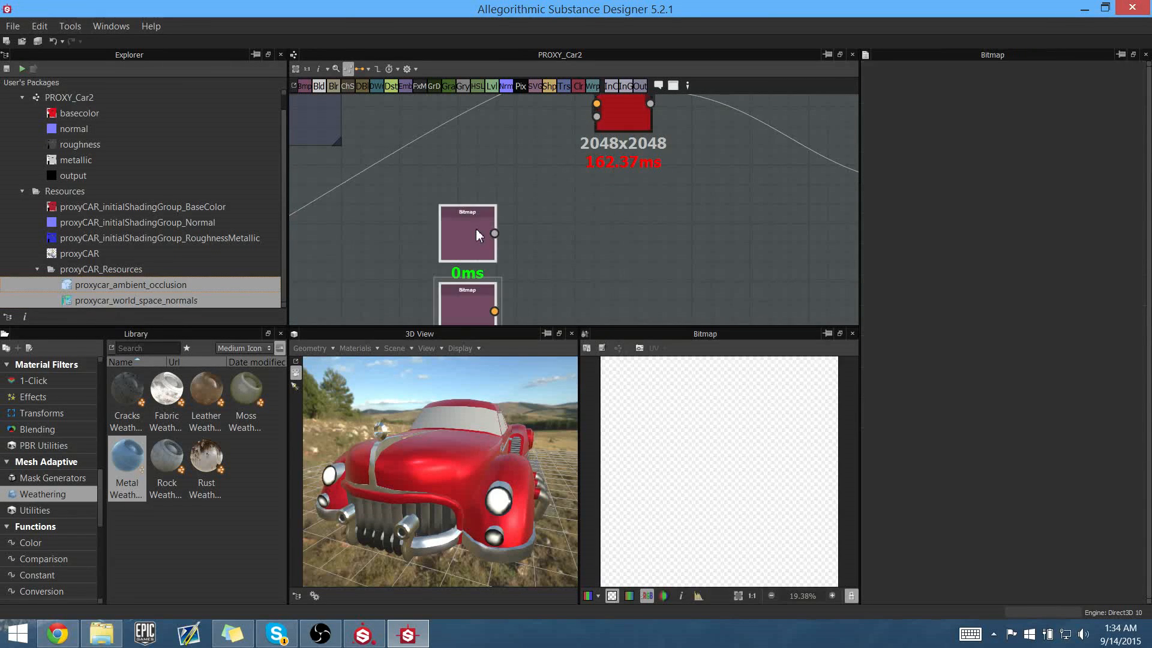
Examine the baked ambient occlusion and world space normals bitmaps, comparing them with the car model
{"action": "middle_click_drag", "start_coordinate": [583, 245], "coordinate": [641, 202]}
{"action": "scroll", "coordinate": [635, 221], "scroll_direction": "up", "scroll_amount": 2}
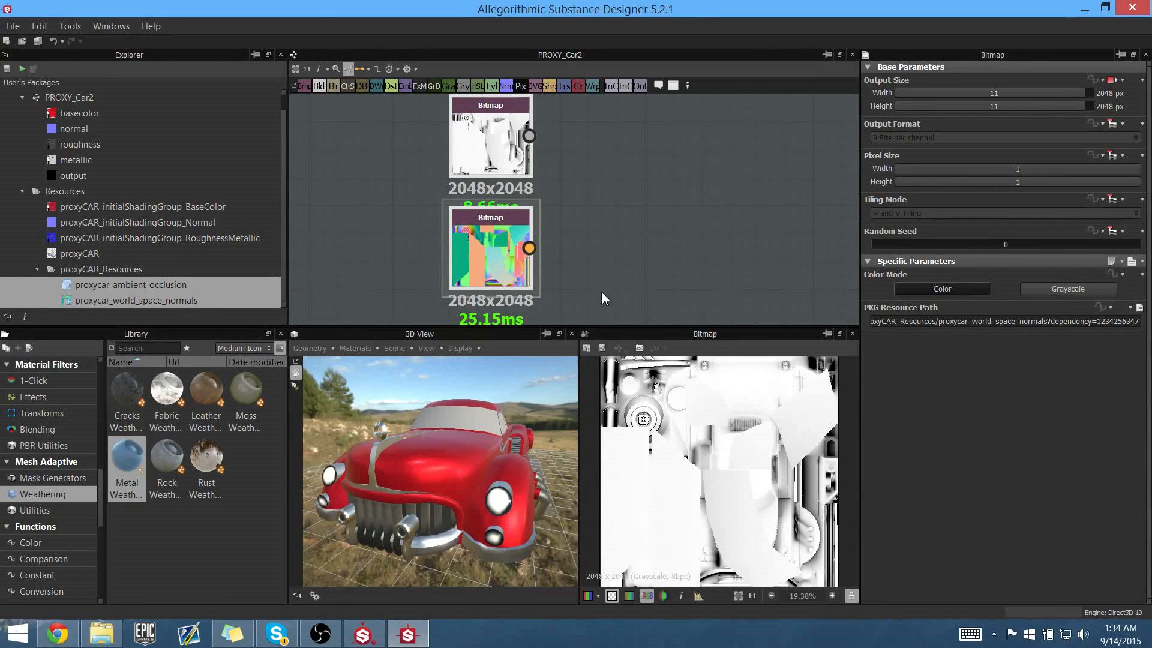
{"action": "left_click_drag", "start_coordinate": [453, 410], "coordinate": [434, 433]}
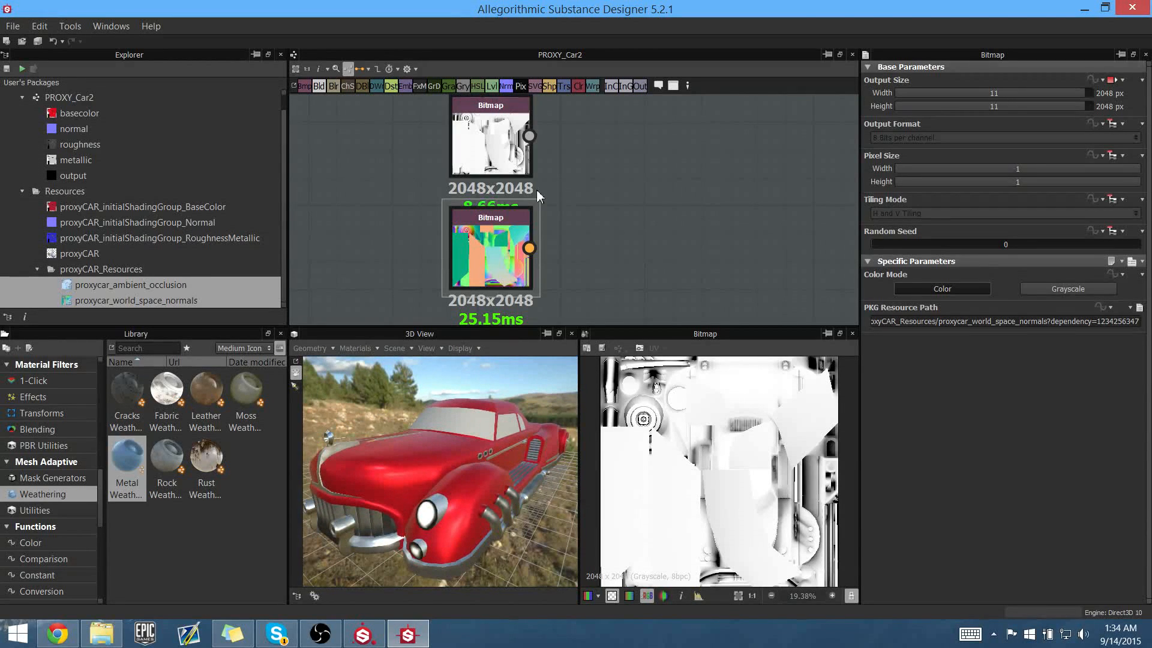
{"action": "left_click", "coordinate": [485, 161]}
{"action": "middle_click_drag", "start_coordinate": [610, 172], "coordinate": [596, 180]}
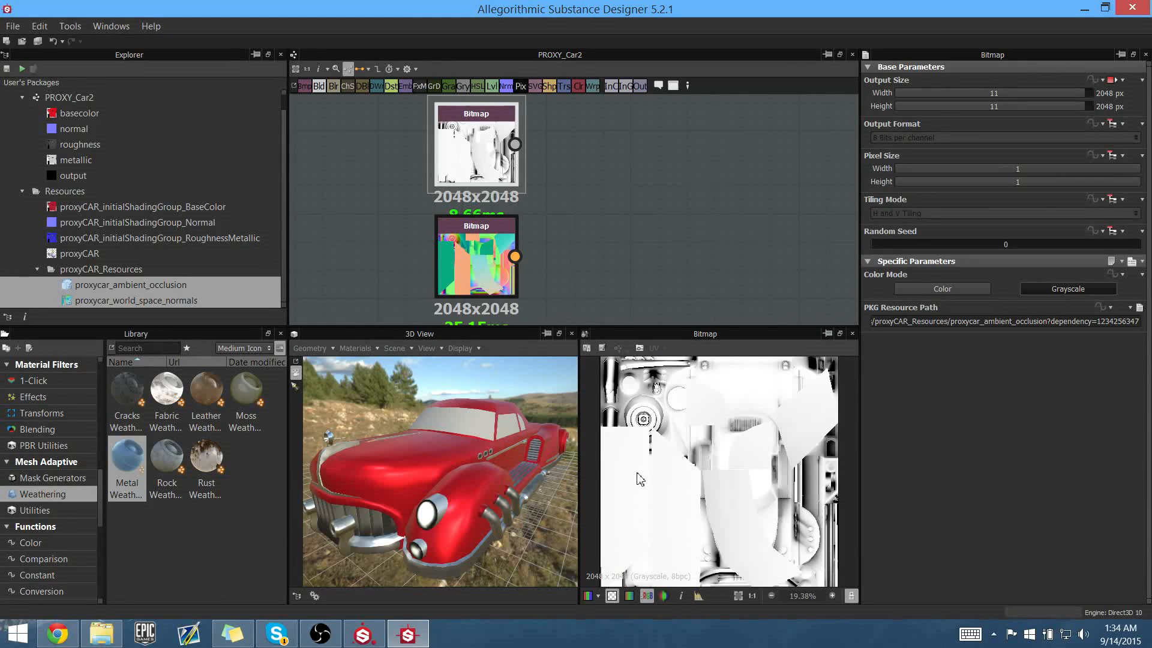
{"action": "left_click", "coordinate": [483, 273]}
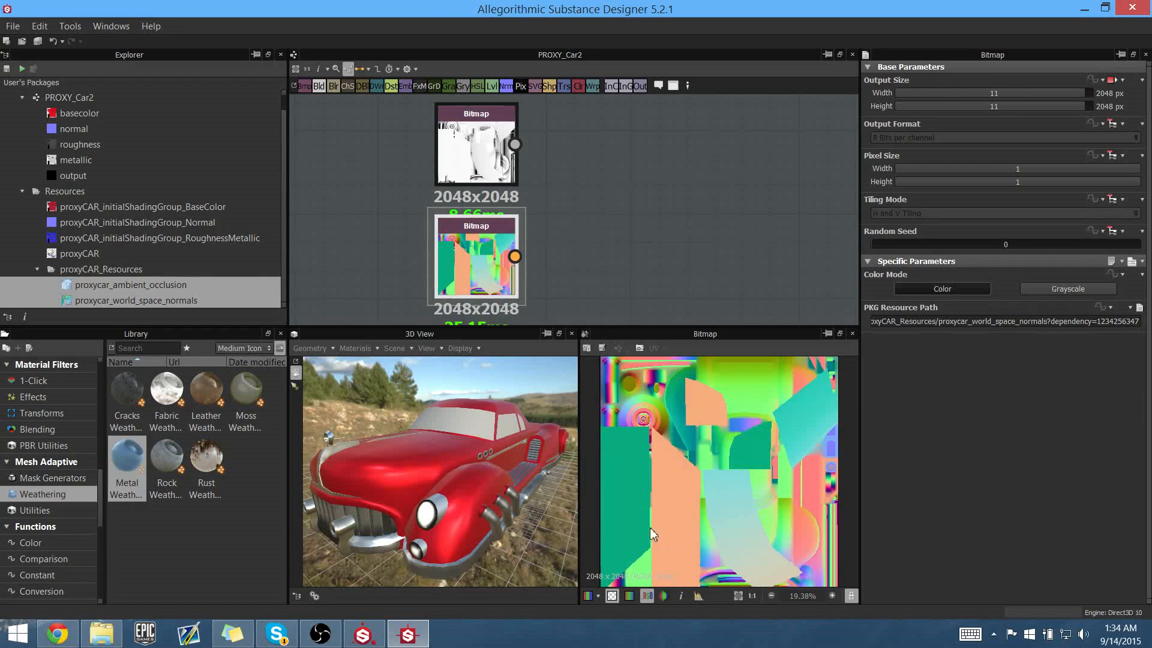
{"action": "scroll", "coordinate": [682, 476], "scroll_direction": "up", "scroll_amount": 2}
{"action": "scroll", "coordinate": [681, 477], "scroll_direction": "down", "scroll_amount": 1}
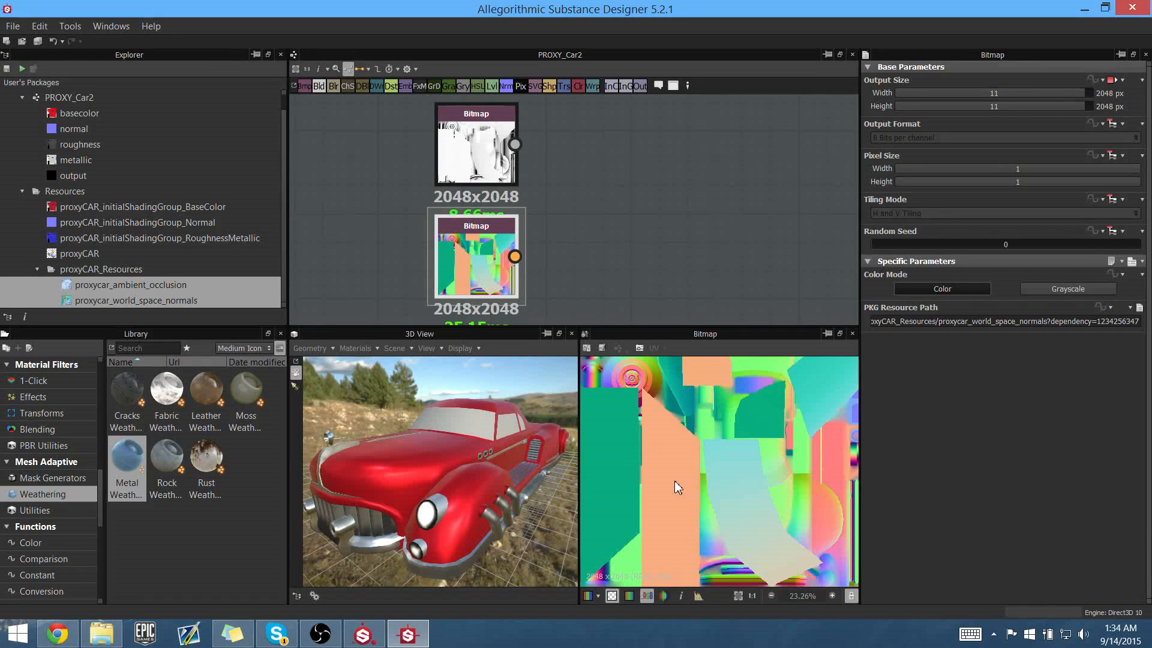
{"action": "scroll", "coordinate": [586, 205], "scroll_direction": "down", "scroll_amount": 3}
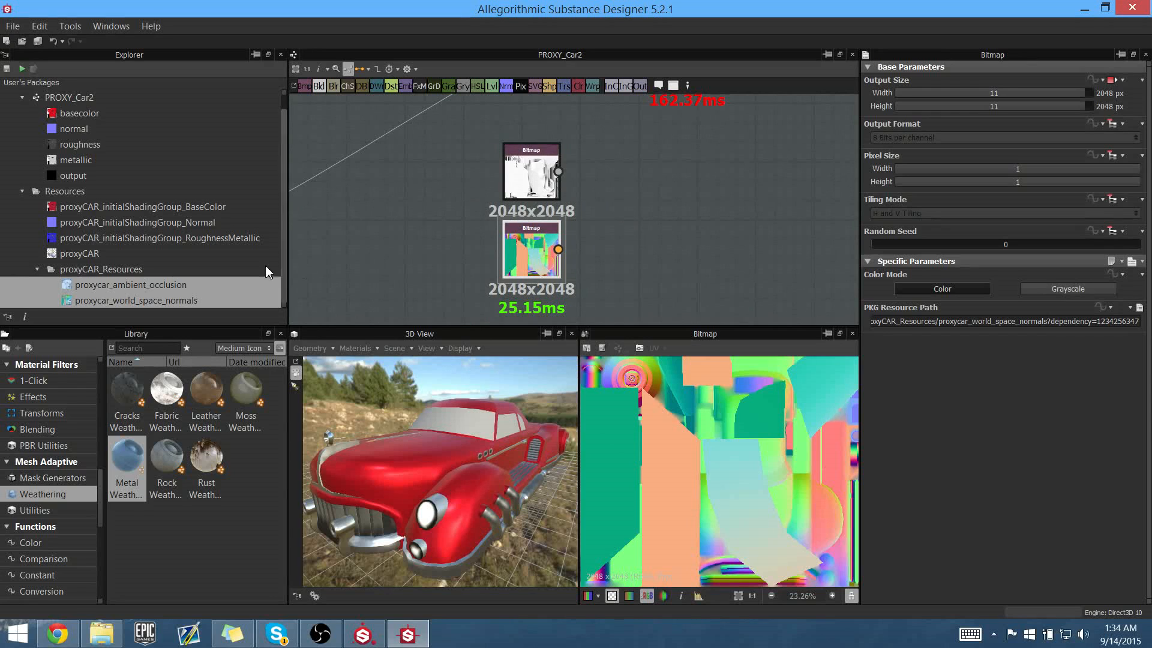
Reopen the model information baking settings for proxyCAR and exclude the lambert4SG part from the bake
{"action": "left_click", "coordinate": [114, 254]}
{"action": "right_click", "coordinate": [119, 255]}
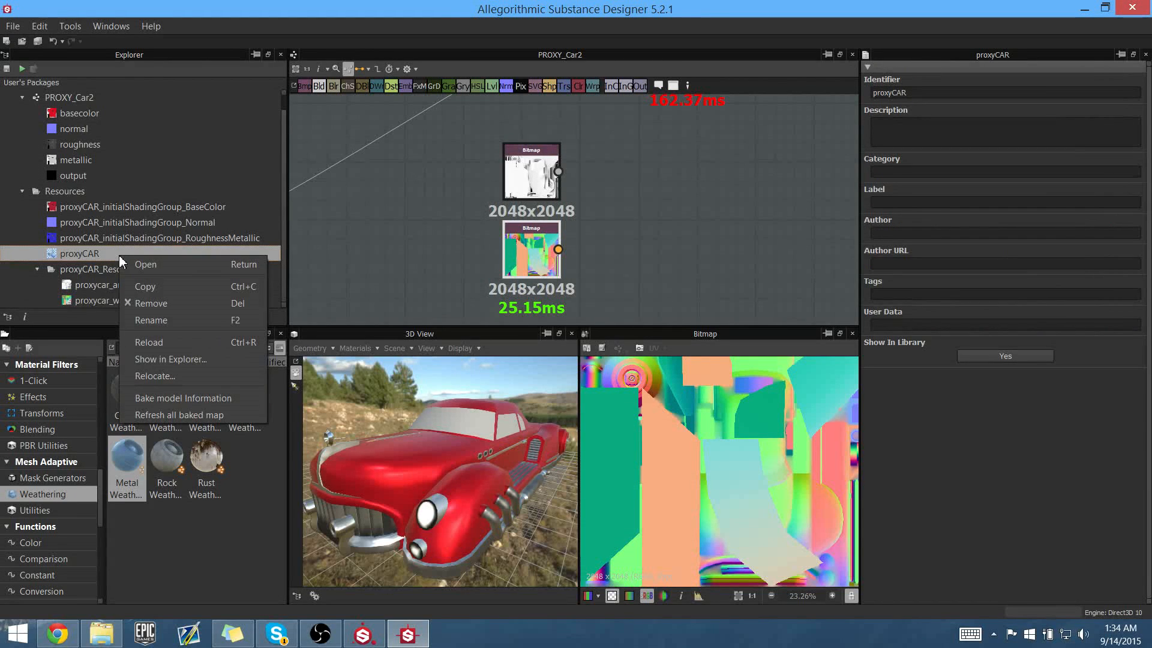
{"action": "left_click", "coordinate": [180, 398]}
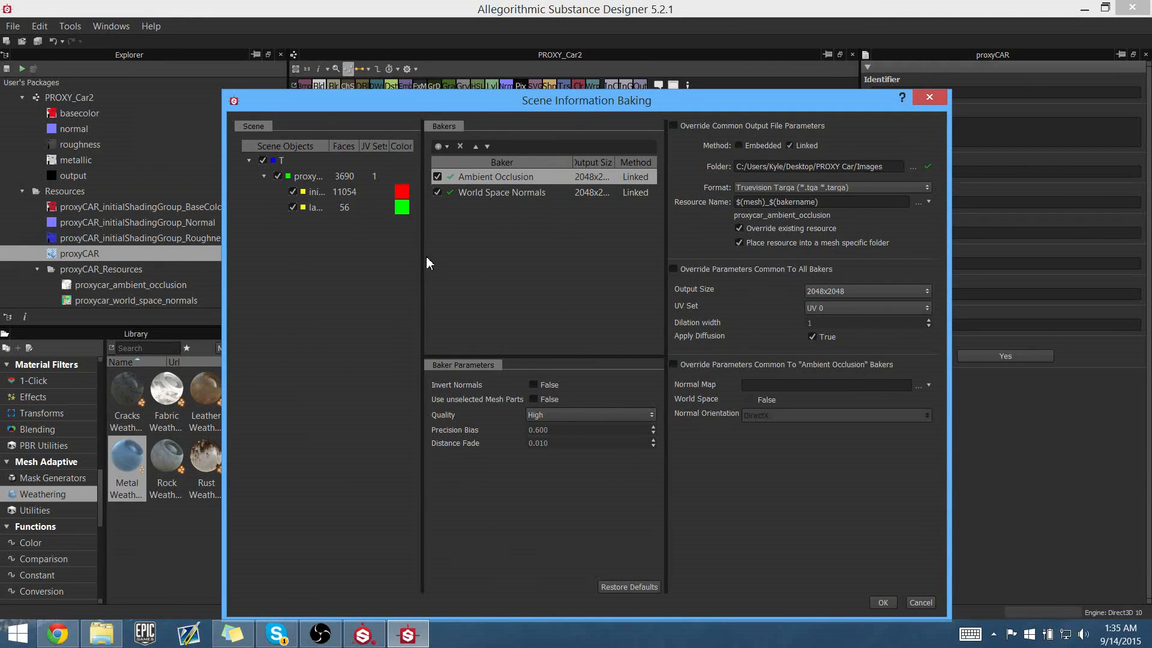
{"action": "left_click_drag", "start_coordinate": [424, 257], "coordinate": [462, 257]}
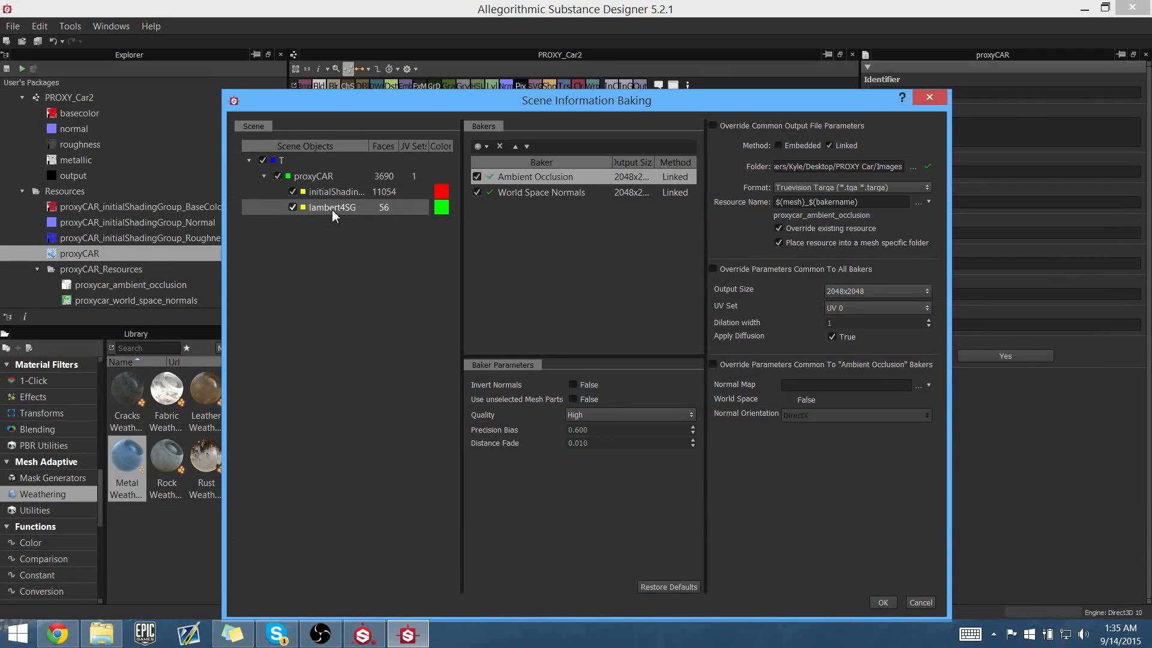
{"action": "left_click", "coordinate": [292, 207]}
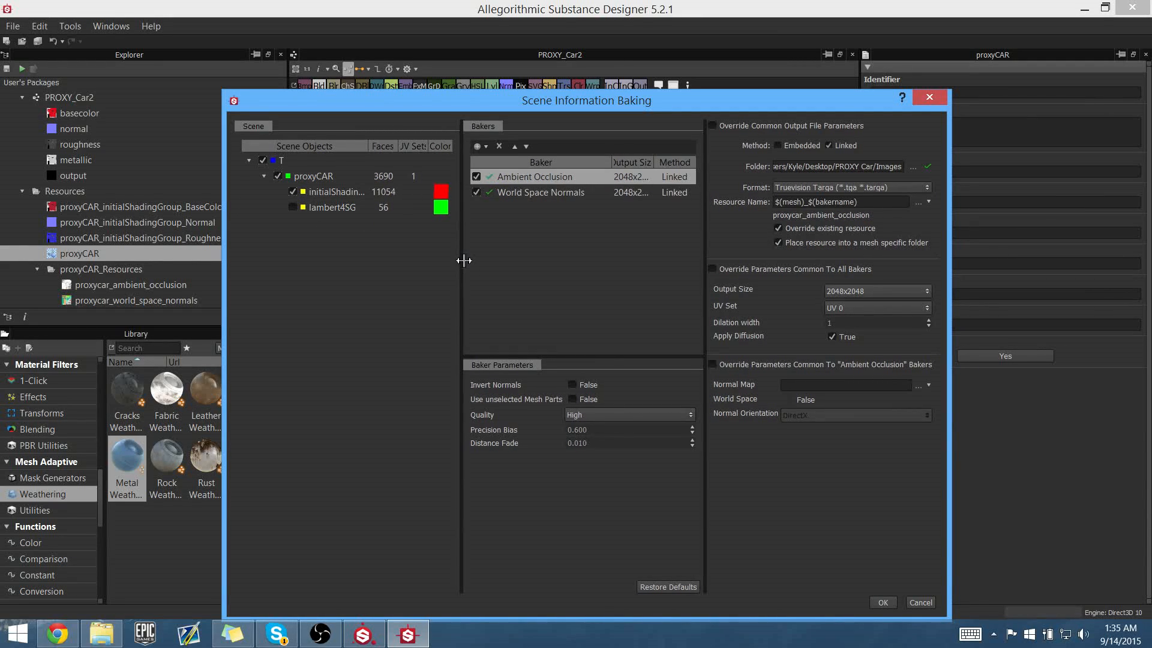
Run the proxyCAR bake again with the current baker settings and select the baked maps in proxyCAR_Resources
{"action": "left_click_drag", "start_coordinate": [463, 259], "coordinate": [426, 259]}
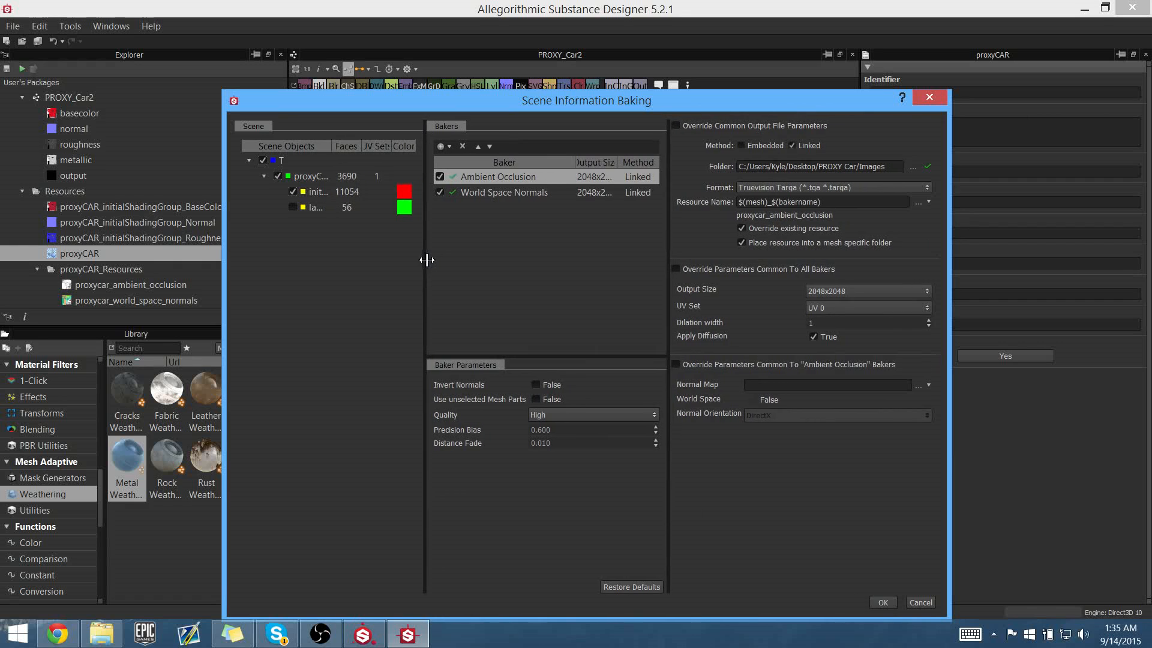
{"action": "left_click", "coordinate": [883, 603]}
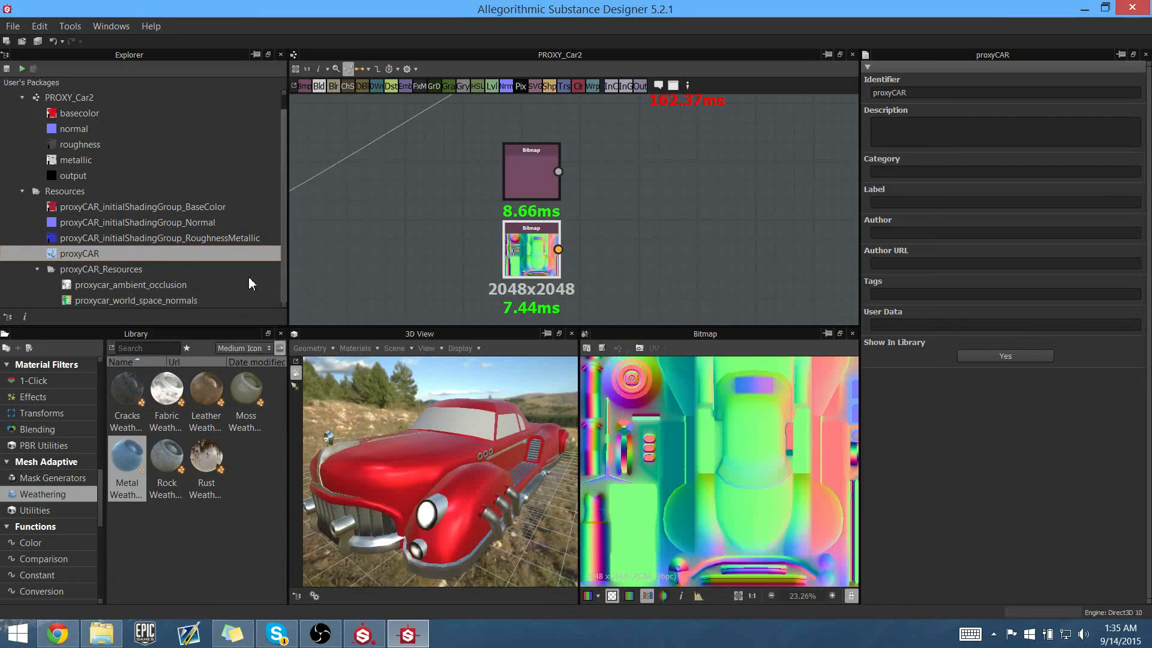
{"action": "left_click", "coordinate": [160, 290]}
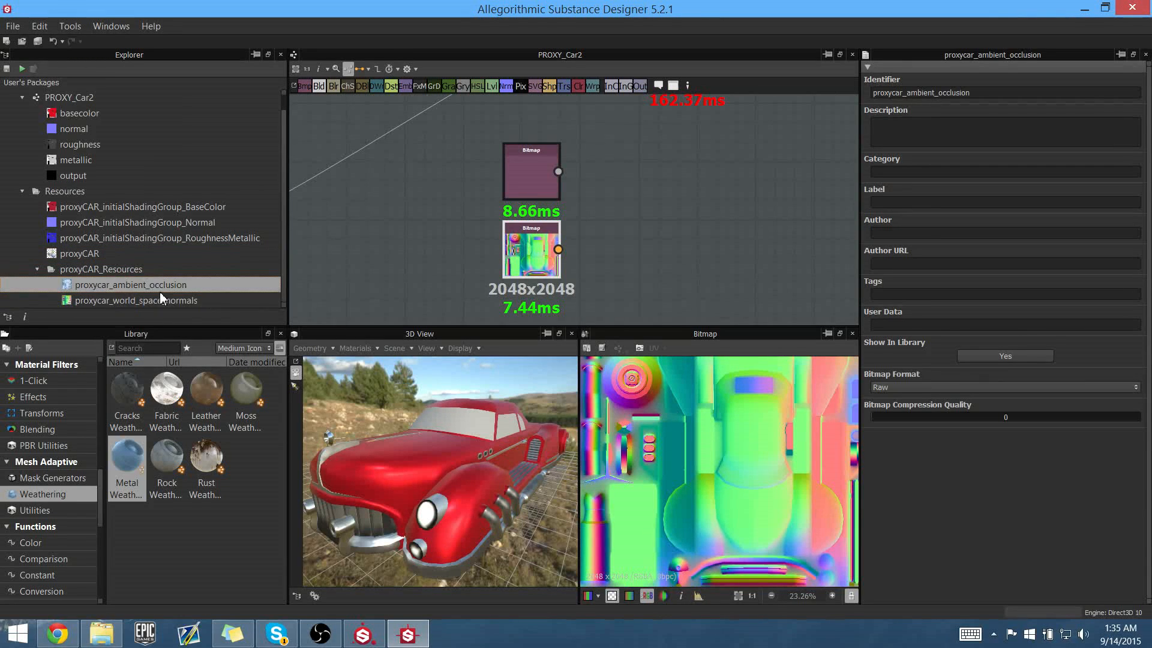
{"action": "left_click", "coordinate": [196, 301]}
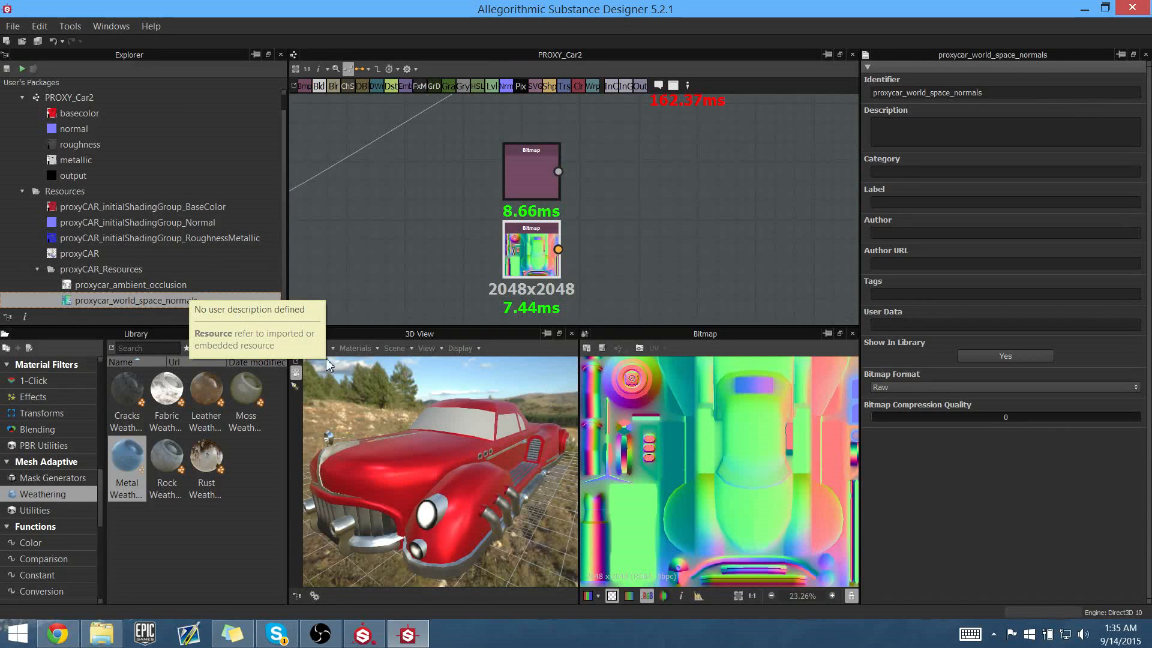
Examine the world space normals bitmap up close across the car's body and smaller parts
{"action": "middle_click_drag", "start_coordinate": [683, 396], "coordinate": [828, 431]}
{"action": "scroll", "coordinate": [636, 413], "scroll_direction": "up", "scroll_amount": 7}
{"action": "scroll", "coordinate": [631, 420], "scroll_direction": "down", "scroll_amount": 4}
{"action": "middle_click_drag", "start_coordinate": [696, 510], "coordinate": [696, 360]}
{"action": "scroll", "coordinate": [731, 480], "scroll_direction": "up", "scroll_amount": 5}
{"action": "middle_click_drag", "start_coordinate": [699, 445], "coordinate": [767, 551]}
{"action": "scroll", "coordinate": [700, 433], "scroll_direction": "up", "scroll_amount": 1}
{"action": "scroll", "coordinate": [704, 438], "scroll_direction": "down", "scroll_amount": 7}
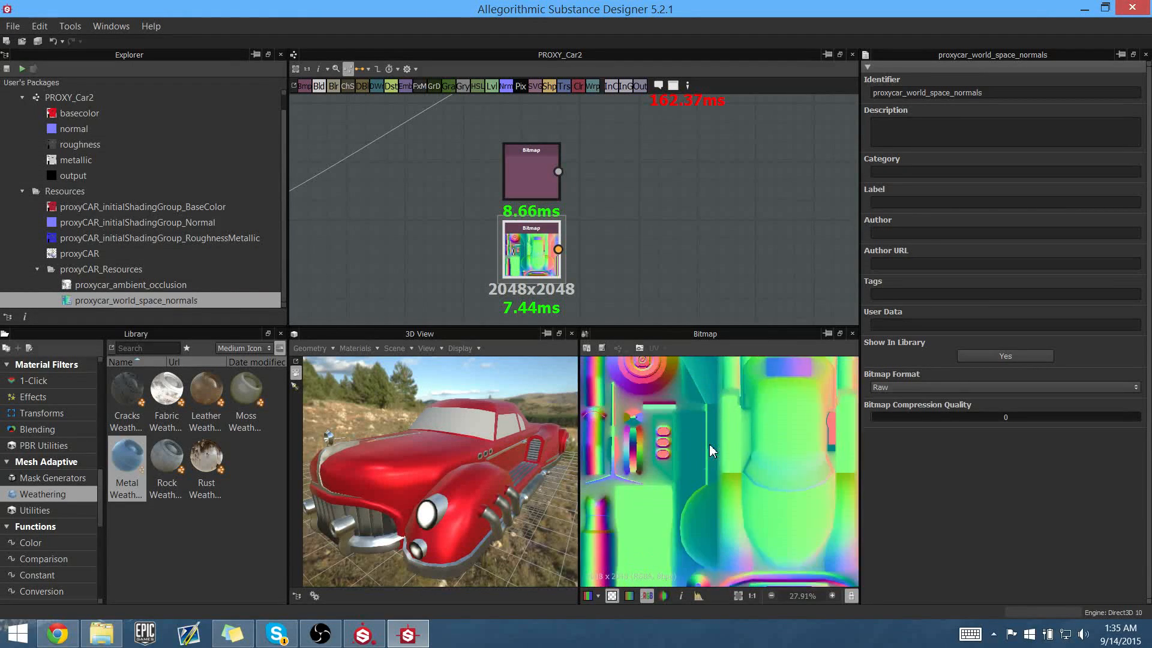
Open the ambient occlusion bitmap and examine the shading around the wheel and vent details
{"action": "double_click", "coordinate": [541, 191]}
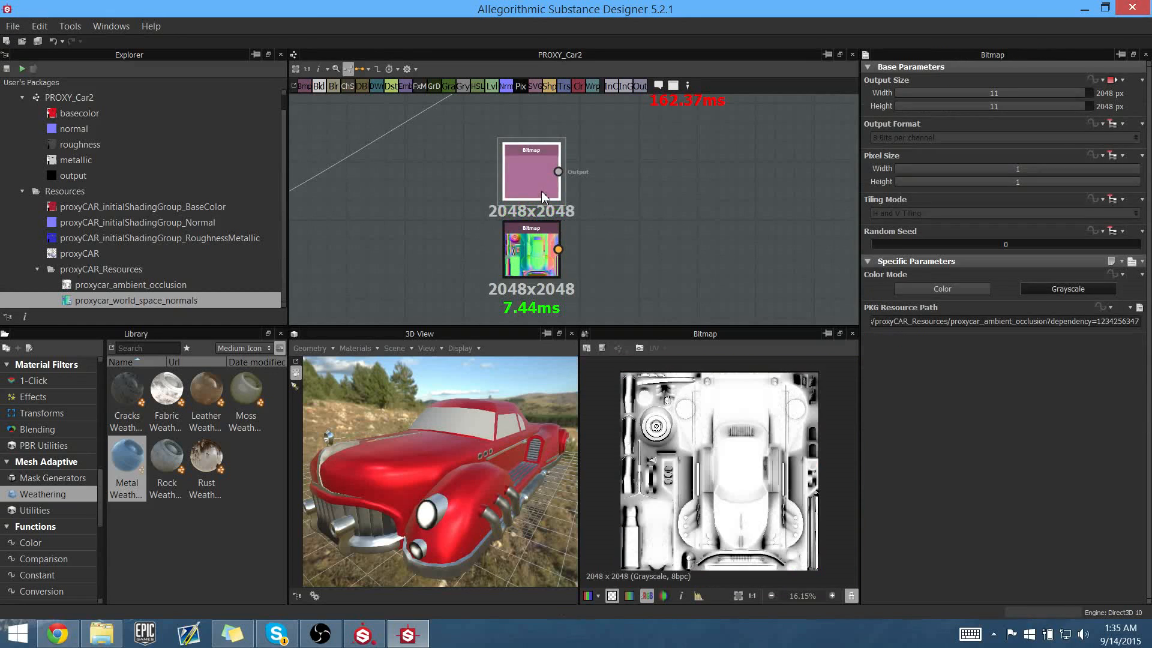
{"action": "scroll", "coordinate": [653, 426], "scroll_direction": "up", "scroll_amount": 3}
{"action": "middle_click_drag", "start_coordinate": [653, 426], "coordinate": [694, 444]}
{"action": "scroll", "coordinate": [667, 419], "scroll_direction": "up", "scroll_amount": 3}
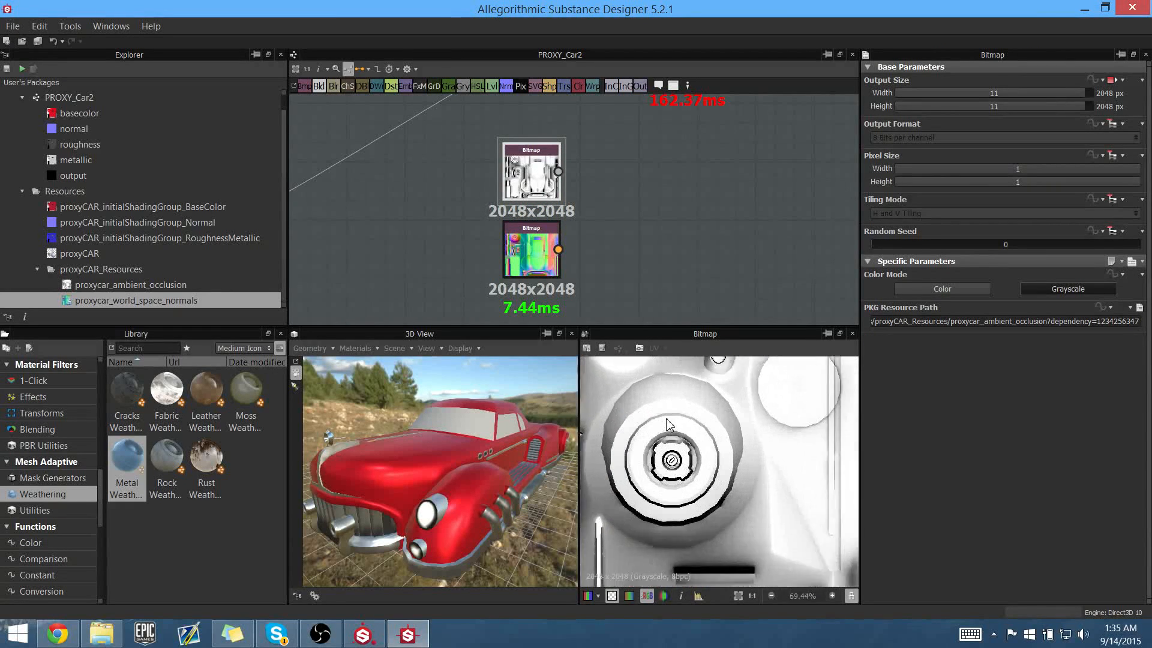
{"action": "scroll", "coordinate": [665, 418], "scroll_direction": "down", "scroll_amount": 4}
{"action": "middle_click_drag", "start_coordinate": [673, 401], "coordinate": [719, 502]}
{"action": "middle_click_drag", "start_coordinate": [704, 446], "coordinate": [617, 437]}
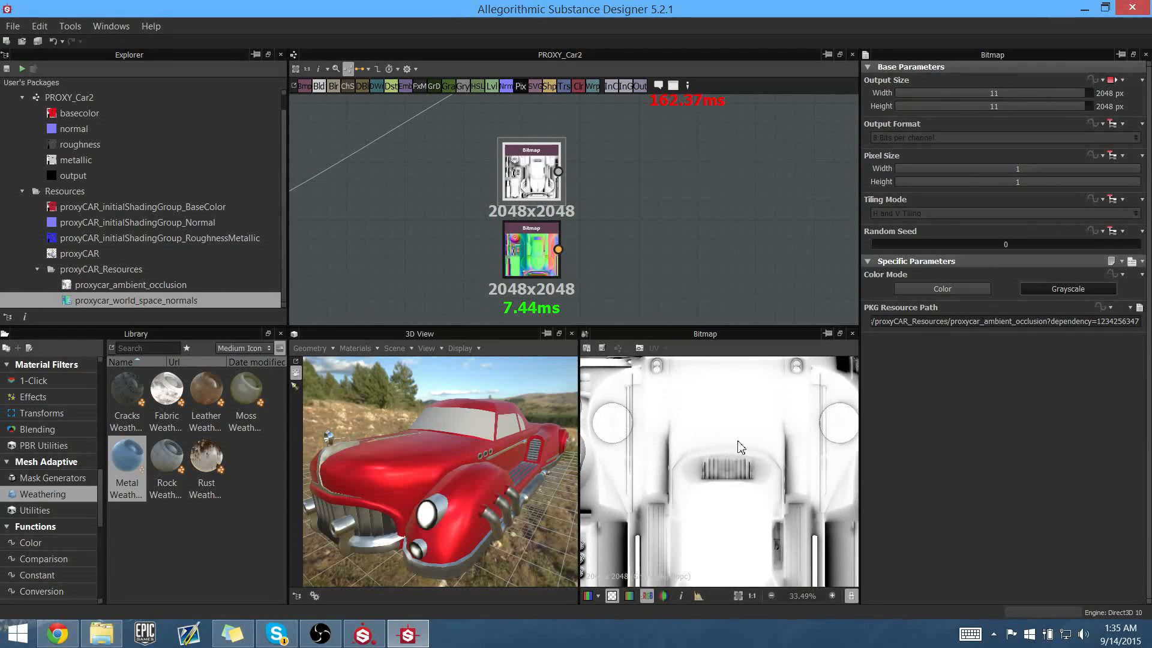
{"action": "scroll", "coordinate": [738, 473], "scroll_direction": "up", "scroll_amount": 8}
{"action": "scroll", "coordinate": [695, 441], "scroll_direction": "up", "scroll_amount": 5}
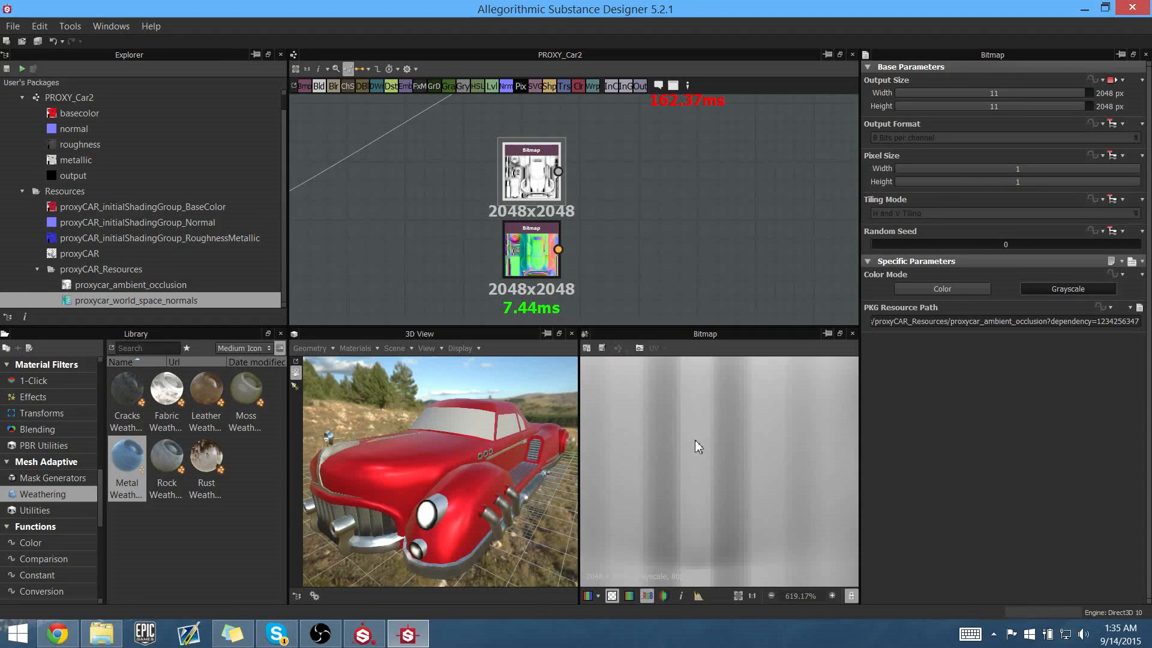
{"action": "scroll", "coordinate": [695, 441], "scroll_direction": "down", "scroll_amount": 15}
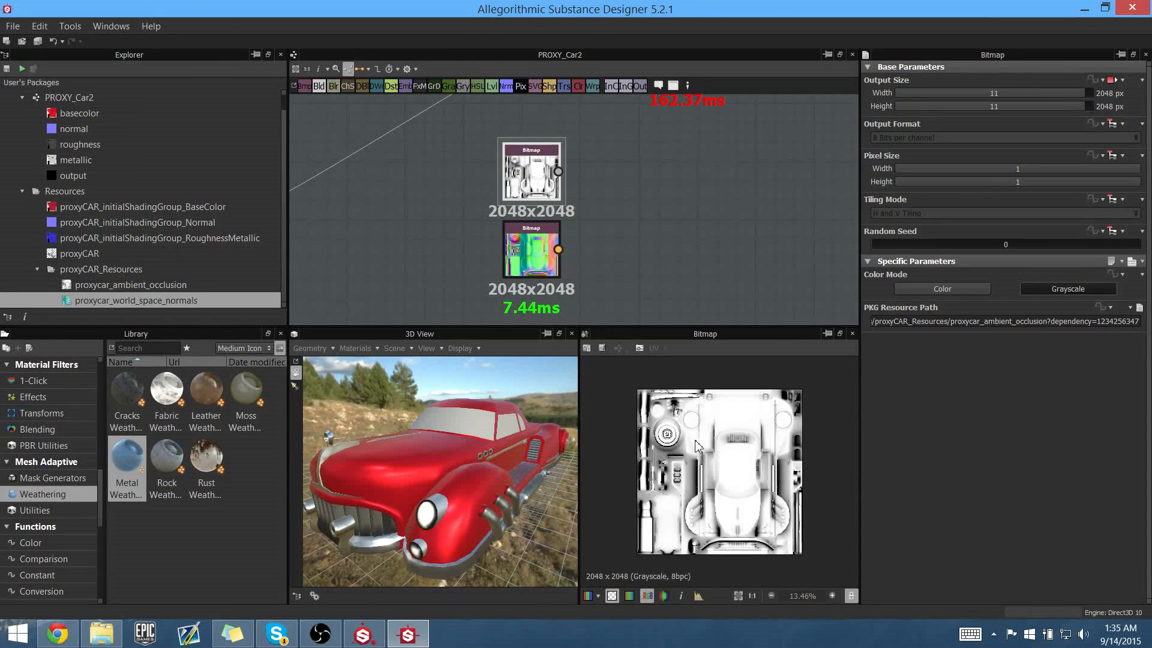
Compare the ambient occlusion shading around the fender pipe holes with the matching area on the 3D car model
{"action": "scroll", "coordinate": [696, 443], "scroll_direction": "up", "scroll_amount": 3}
{"action": "middle_click_drag", "start_coordinate": [744, 512], "coordinate": [707, 476]}
{"action": "scroll", "coordinate": [685, 489], "scroll_direction": "up", "scroll_amount": 2}
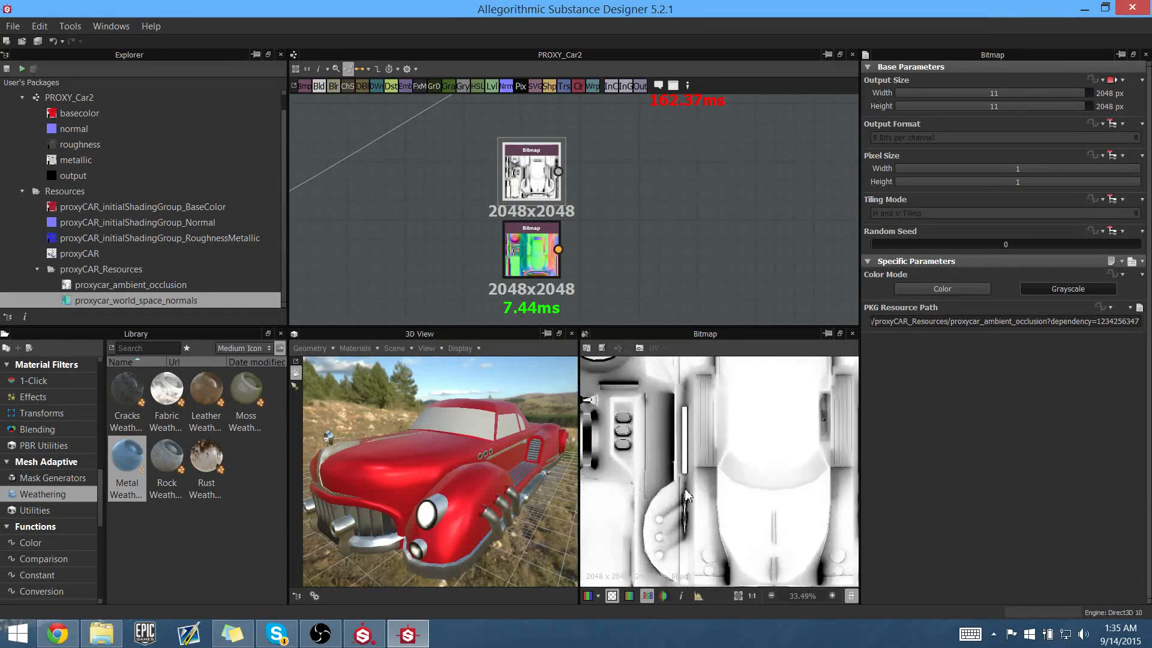
{"action": "scroll", "coordinate": [687, 496], "scroll_direction": "up", "scroll_amount": 8}
{"action": "middle_click_drag", "start_coordinate": [776, 529], "coordinate": [733, 445]}
{"action": "scroll", "coordinate": [727, 448], "scroll_direction": "down", "scroll_amount": 4}
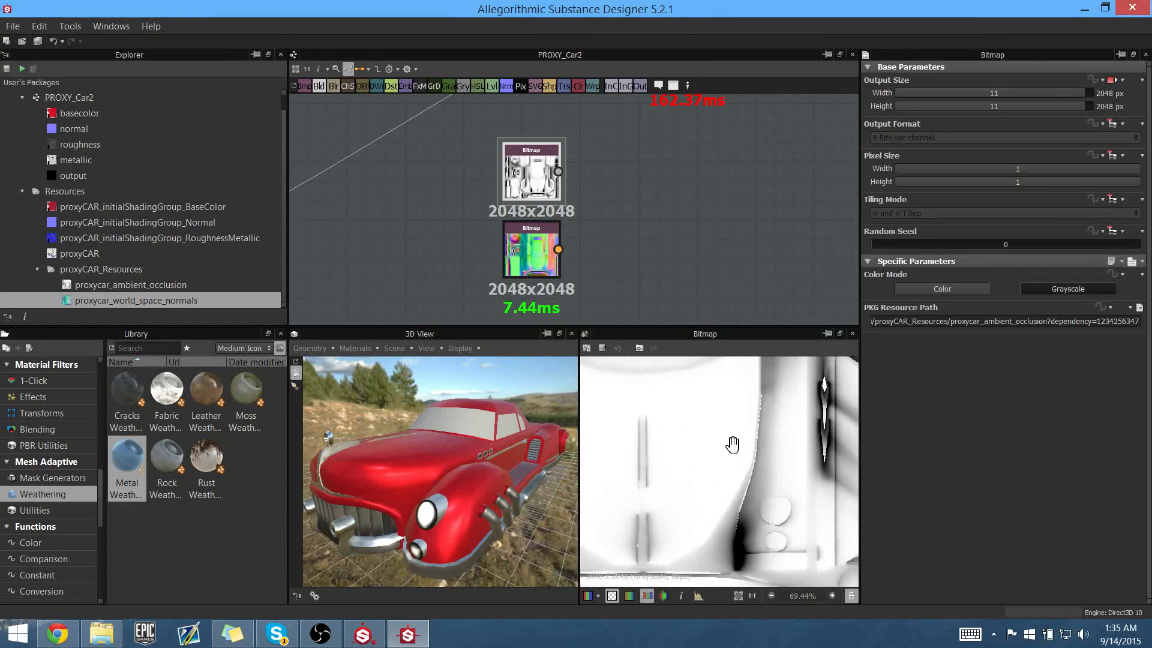
{"action": "middle_click_drag", "start_coordinate": [847, 427], "coordinate": [735, 442]}
{"action": "left_click_drag", "start_coordinate": [514, 487], "coordinate": [480, 474]}
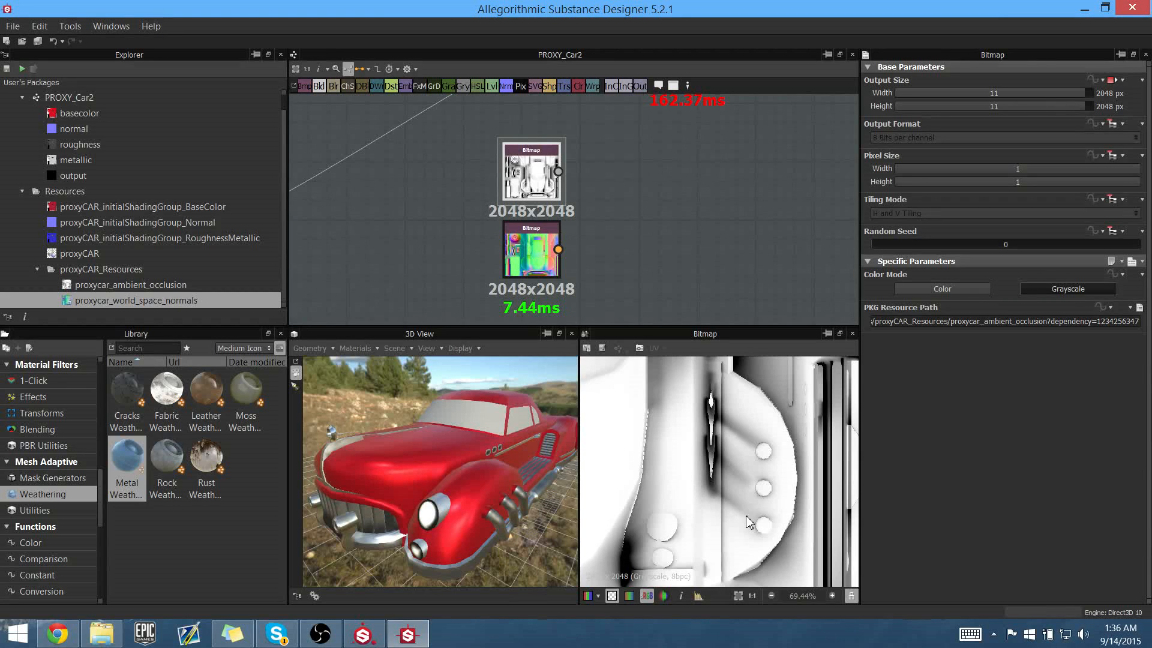
{"action": "scroll", "coordinate": [738, 473], "scroll_direction": "down", "scroll_amount": 4}
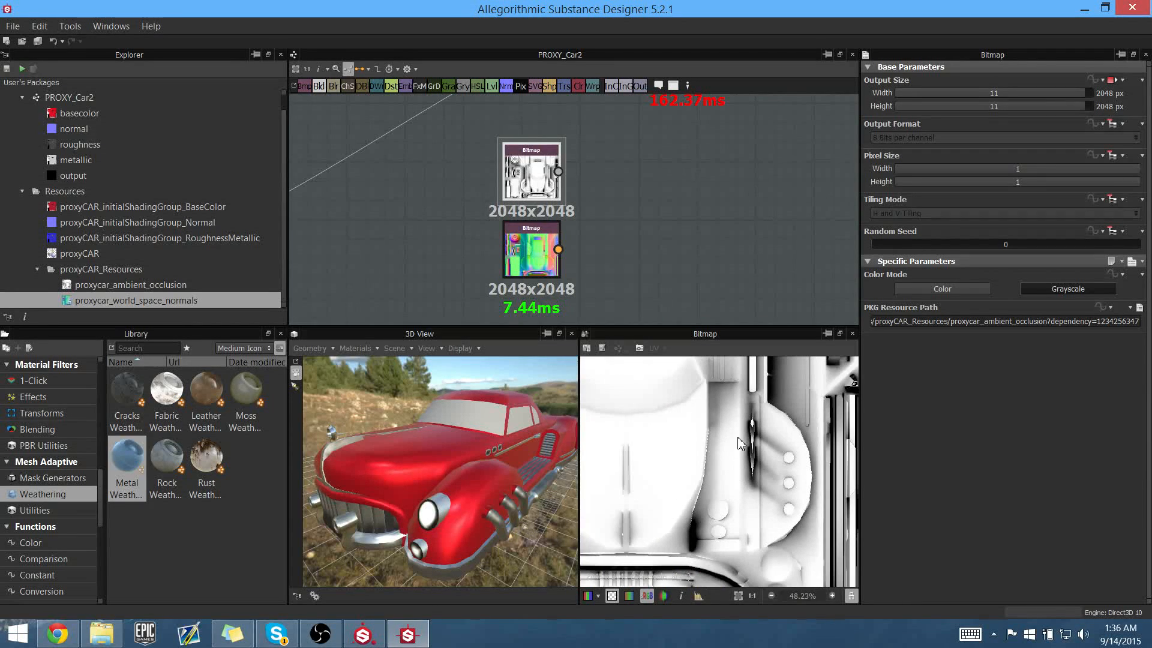
{"action": "scroll", "coordinate": [727, 464], "scroll_direction": "down", "scroll_amount": 3}
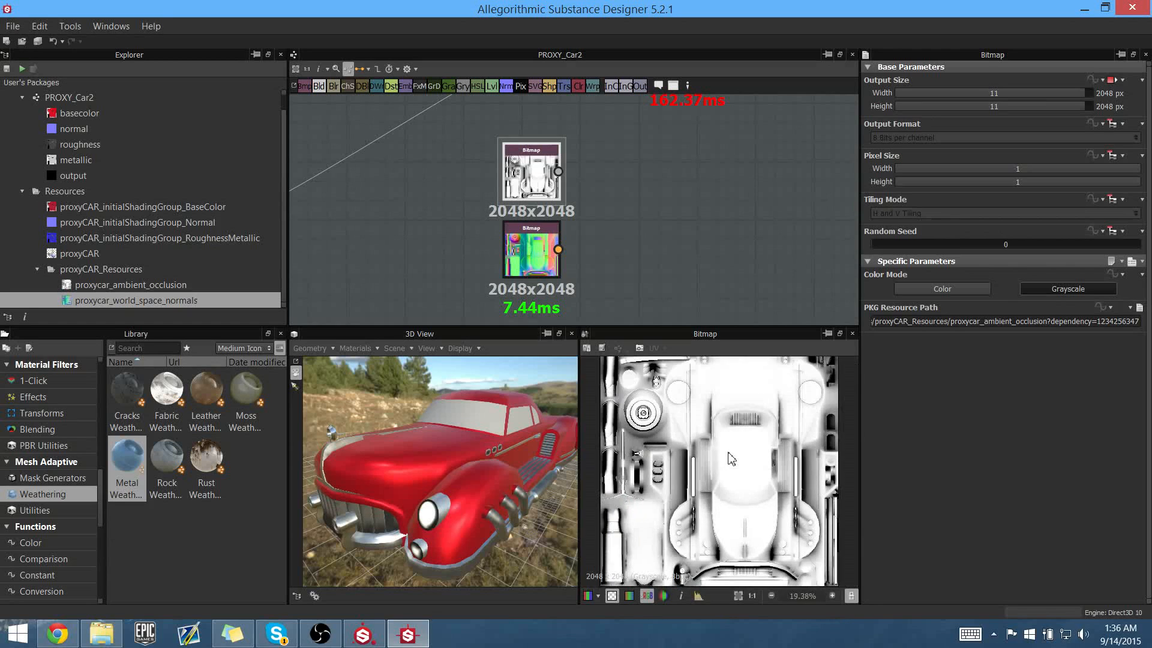
{"action": "scroll", "coordinate": [721, 517], "scroll_direction": "up", "scroll_amount": 3}
{"action": "mouse_move", "coordinate": [762, 435]}
{"action": "middle_mouse_down"}
{"action": "mouse_move", "coordinate": [768, 479]}
{"action": "mouse_move", "coordinate": [772, 451]}
{"action": "middle_mouse_up"}
{"action": "scroll", "coordinate": [728, 474], "scroll_direction": "down", "scroll_amount": 1}
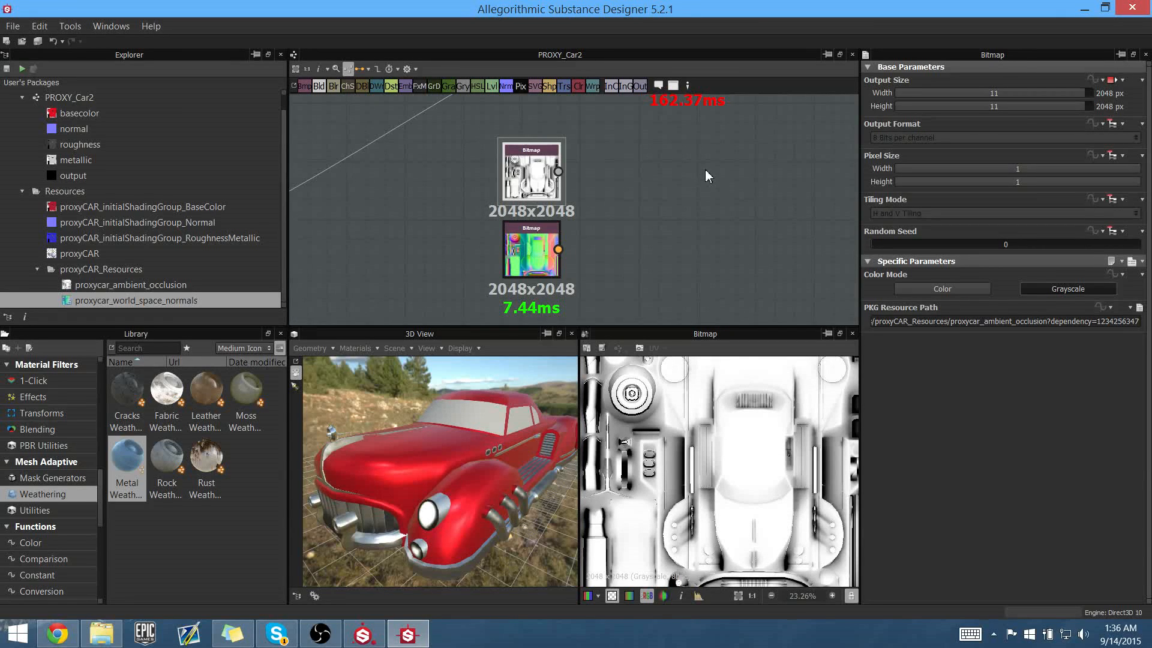
Move the baked bitmap nodes closer to the Metal Weathering node and connect the ambient occlusion bitmap to both of its Ambient Occlusion inputs
{"action": "middle_click_drag", "start_coordinate": [706, 170], "coordinate": [706, 210]}
{"action": "scroll", "coordinate": [667, 170], "scroll_direction": "down", "scroll_amount": 2}
{"action": "middle_click_drag", "start_coordinate": [642, 186], "coordinate": [620, 200]}
{"action": "left_click_drag", "start_coordinate": [602, 294], "coordinate": [542, 230]}
{"action": "left_click", "coordinate": [646, 252]}
{"action": "left_click_drag", "start_coordinate": [610, 280], "coordinate": [419, 252]}
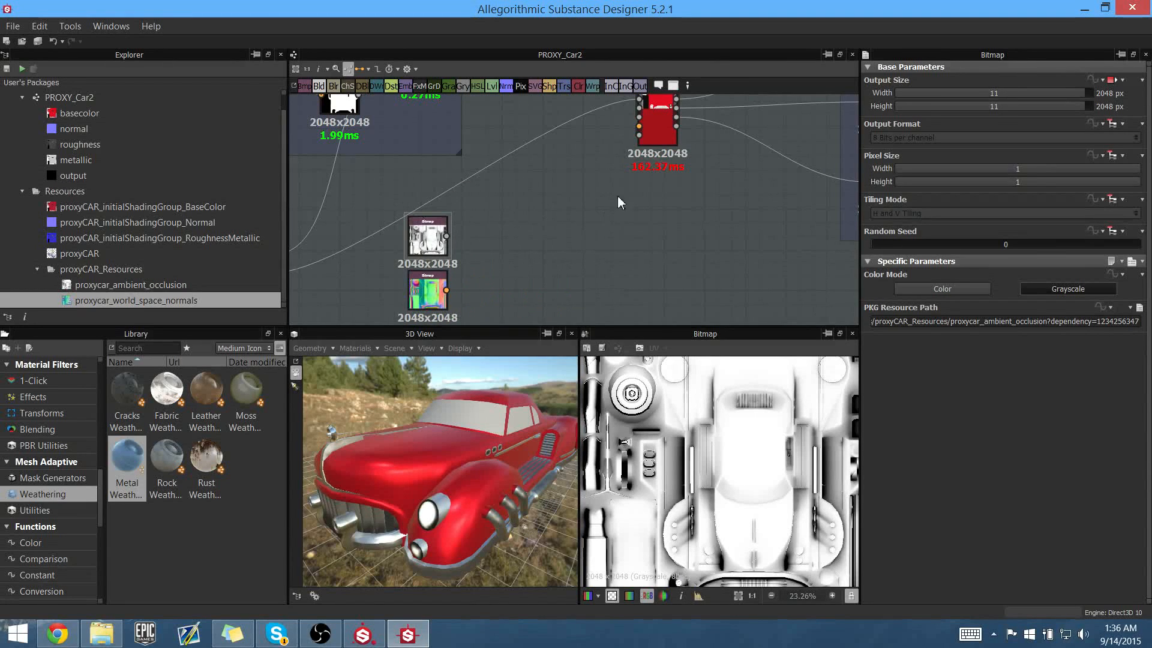
{"action": "middle_click_drag", "start_coordinate": [621, 202], "coordinate": [608, 245]}
{"action": "left_click_drag", "start_coordinate": [423, 276], "coordinate": [490, 243]}
{"action": "middle_click_drag", "start_coordinate": [538, 199], "coordinate": [505, 244]}
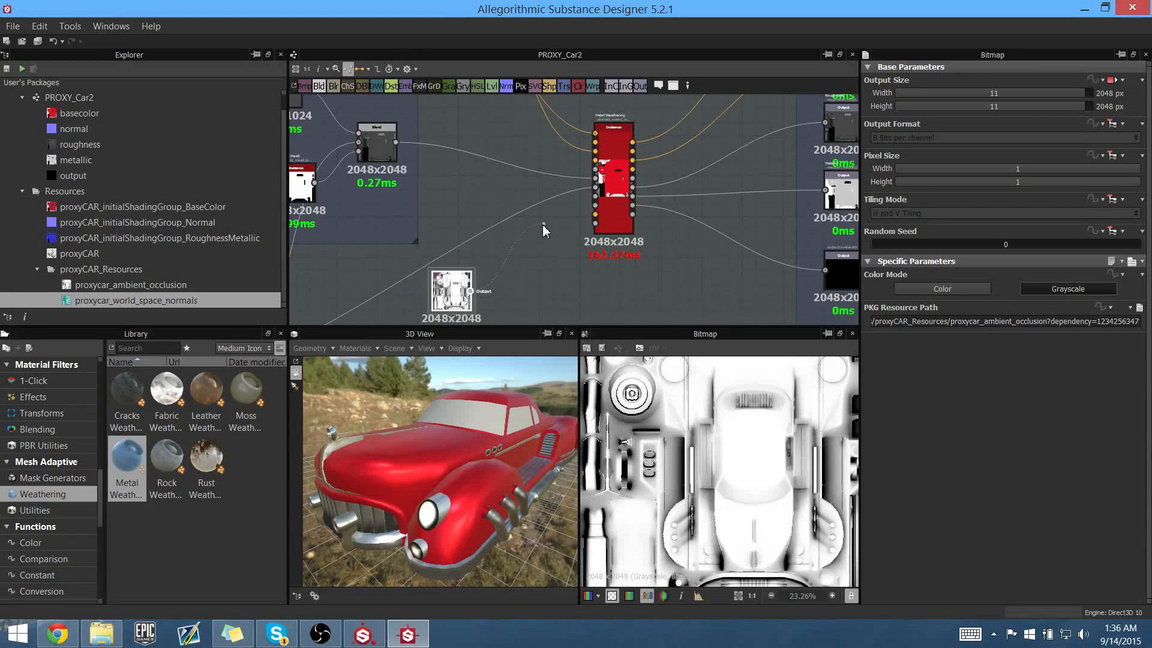
{"action": "scroll", "coordinate": [545, 231], "scroll_direction": "up", "scroll_amount": 3}
{"action": "left_click_drag", "start_coordinate": [544, 231], "coordinate": [577, 237]}
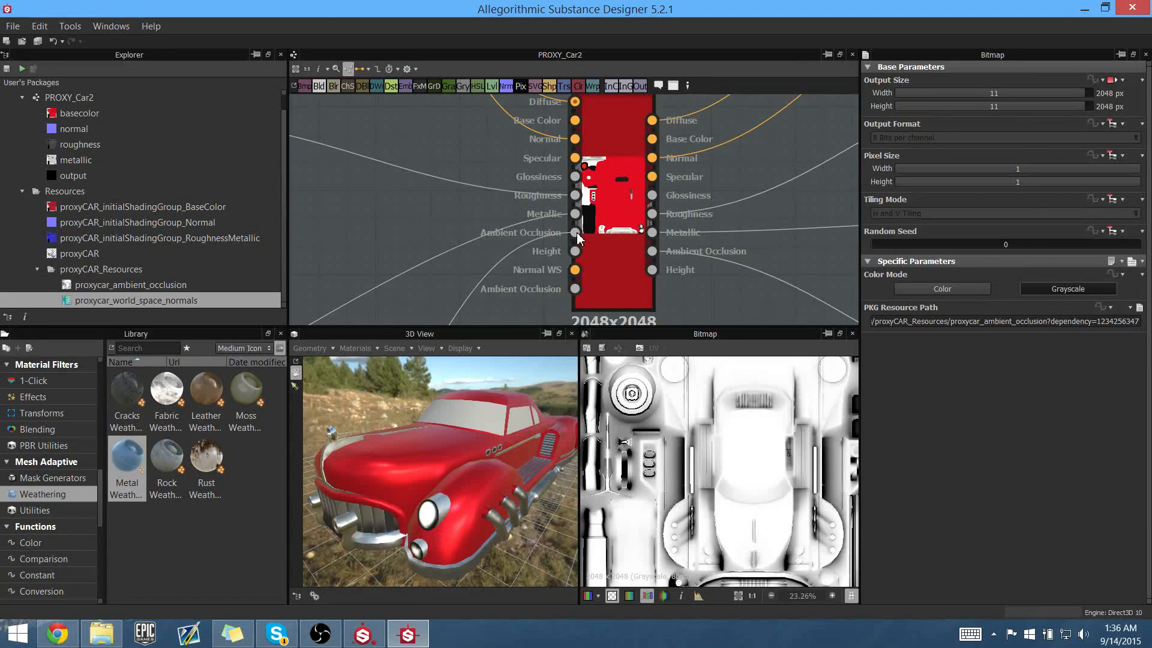
{"action": "middle_click_drag", "start_coordinate": [491, 229], "coordinate": [566, 43]}
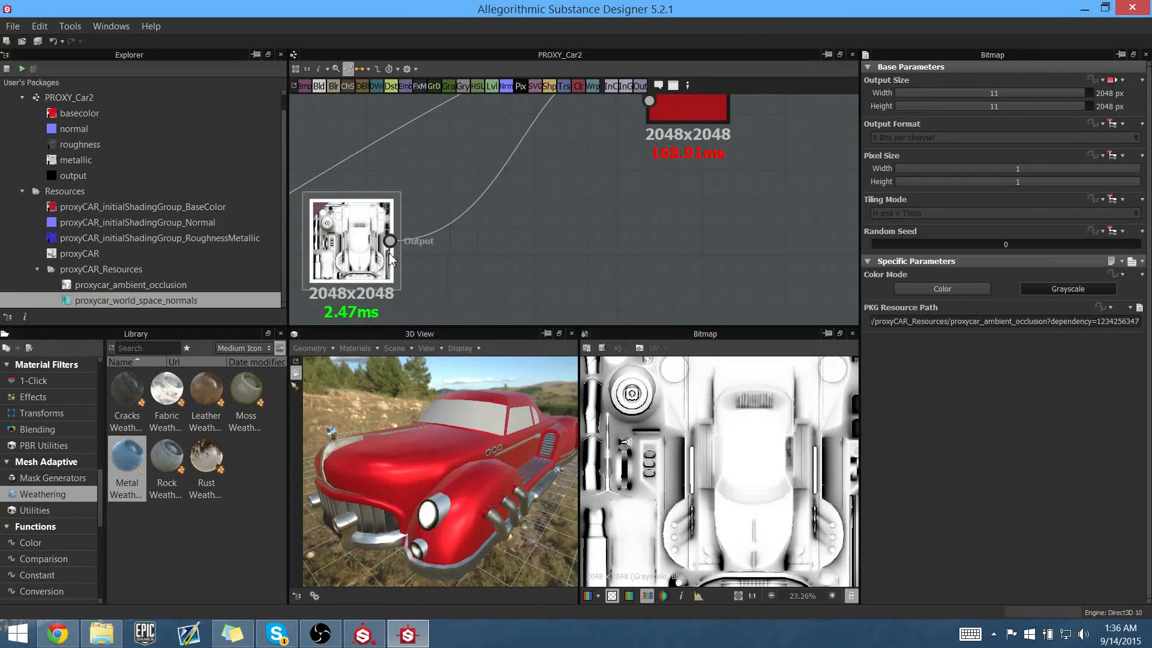
{"action": "middle_click_drag", "start_coordinate": [599, 125], "coordinate": [514, 264]}
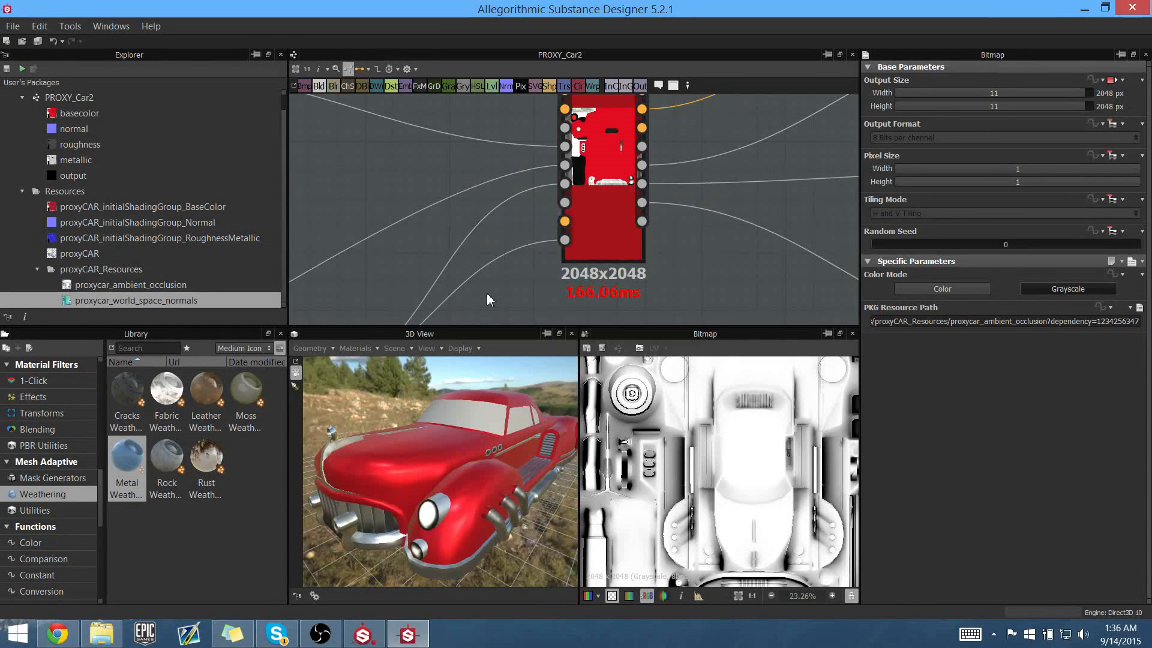
Reposition the world space normals bitmap node and connect its output to the Metal Weathering node's Normal WS input
{"action": "middle_click_drag", "start_coordinate": [564, 243], "coordinate": [530, 167]}
{"action": "scroll", "coordinate": [528, 171], "scroll_direction": "down", "scroll_amount": 1}
{"action": "middle_click_drag", "start_coordinate": [498, 211], "coordinate": [554, 166]}
{"action": "left_click_drag", "start_coordinate": [450, 139], "coordinate": [428, 178]}
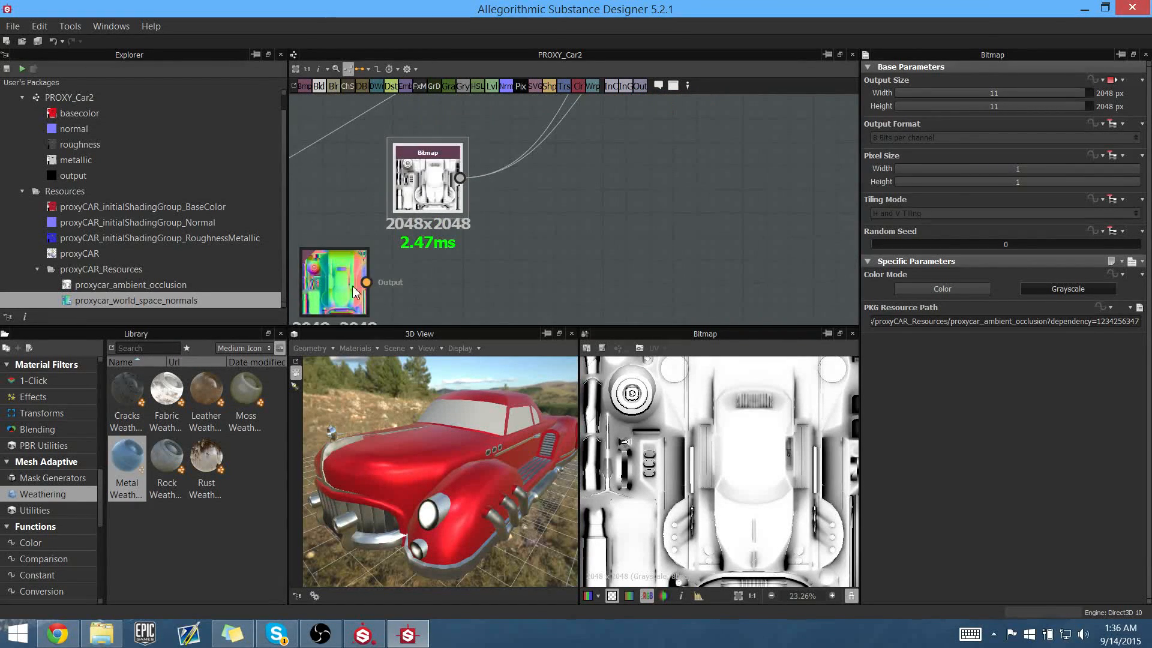
{"action": "left_click_drag", "start_coordinate": [355, 285], "coordinate": [459, 101]}
{"action": "middle_click_drag", "start_coordinate": [758, 149], "coordinate": [528, 258]}
{"action": "middle_click_drag", "start_coordinate": [452, 239], "coordinate": [575, 242]}
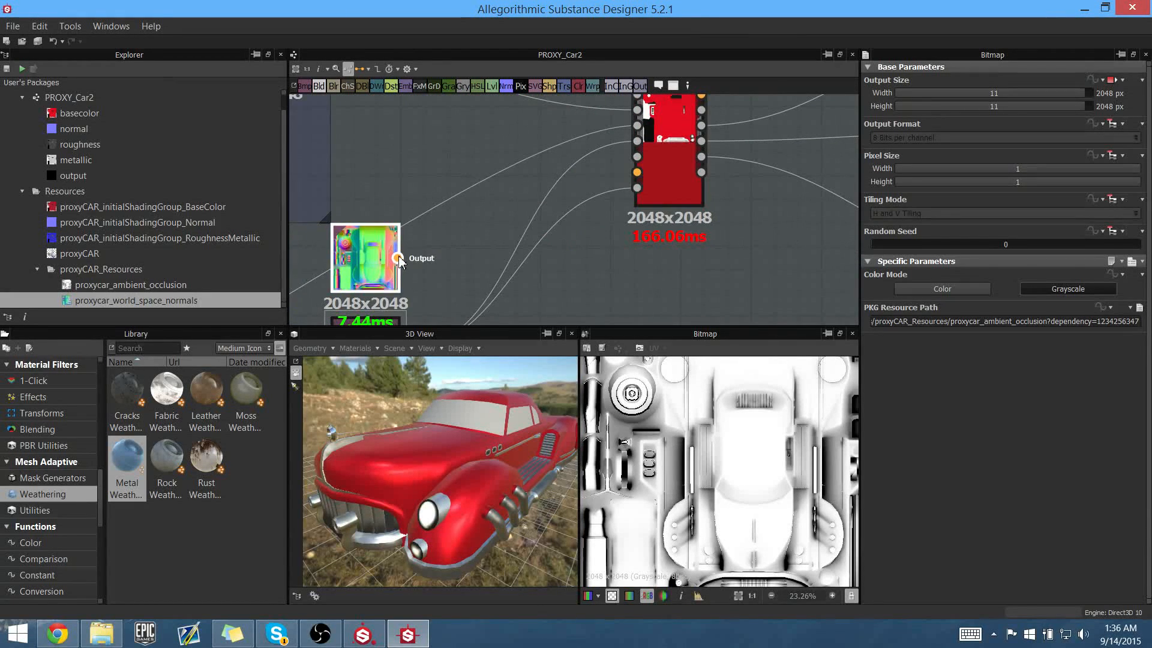
{"action": "left_click_drag", "start_coordinate": [397, 258], "coordinate": [638, 173]}
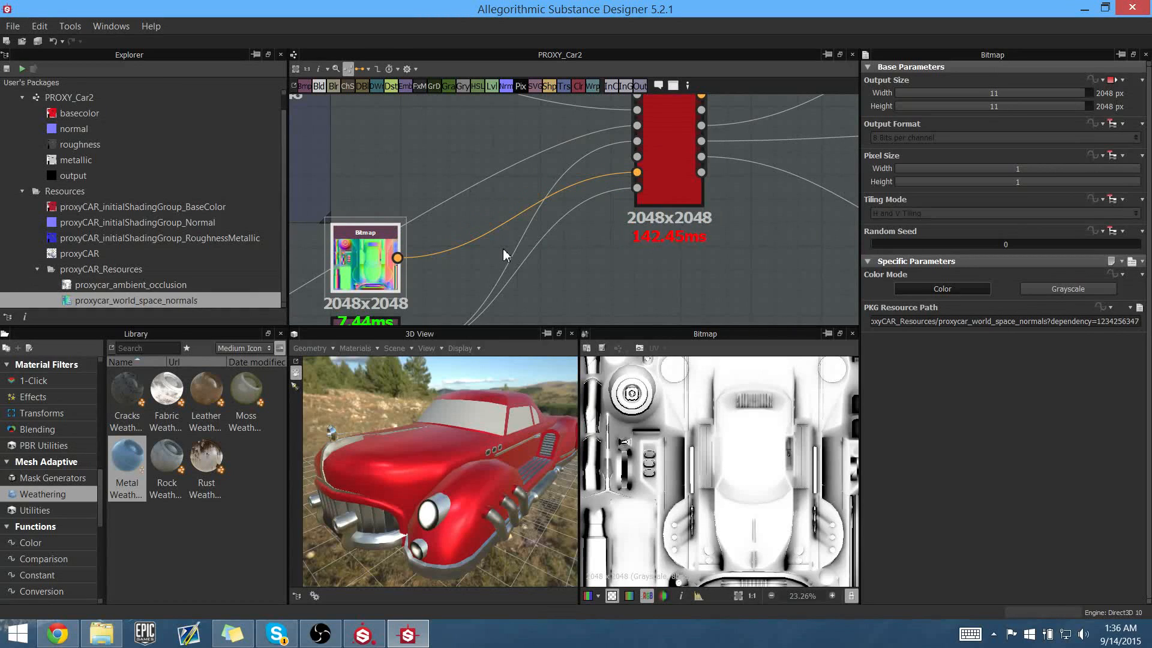
Examine the car's hood and side in 3D and review the connections around the Metal Weathering node
{"action": "left_click_drag", "start_coordinate": [440, 450], "coordinate": [367, 486]}
{"action": "scroll", "coordinate": [451, 464], "scroll_direction": "up", "scroll_amount": 5}
{"action": "scroll", "coordinate": [451, 464], "scroll_direction": "down", "scroll_amount": 3}
{"action": "scroll", "coordinate": [451, 463], "scroll_direction": "up", "scroll_amount": 3}
{"action": "scroll", "coordinate": [452, 464], "scroll_direction": "down", "scroll_amount": 3}
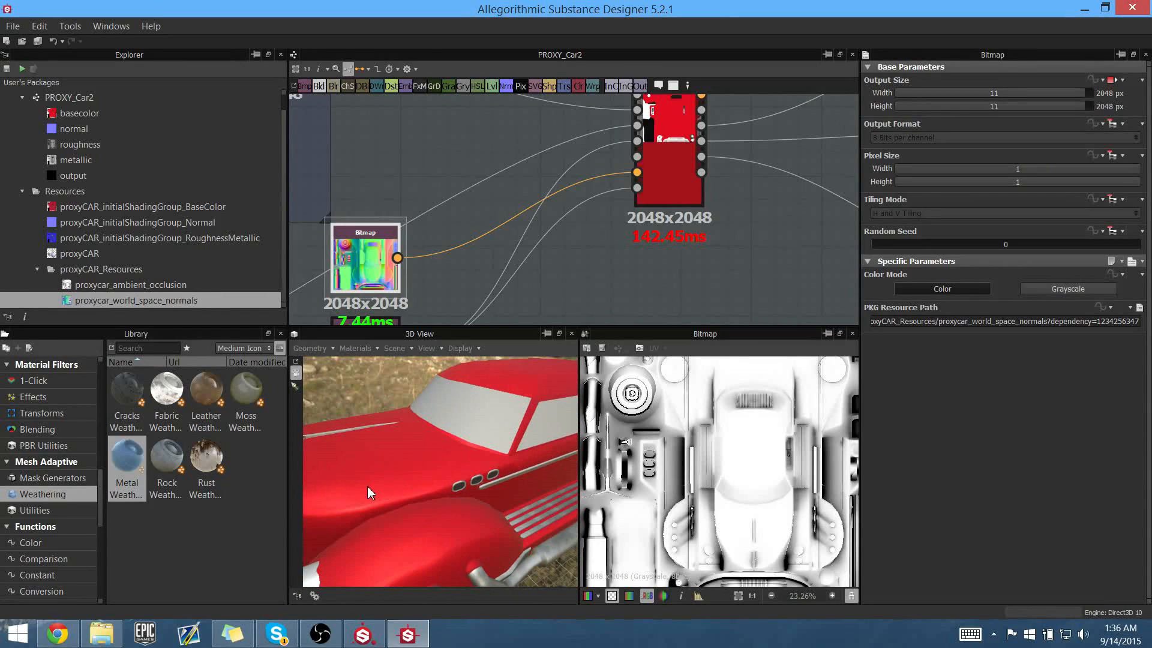
{"action": "left_click_drag", "start_coordinate": [519, 444], "coordinate": [455, 466]}
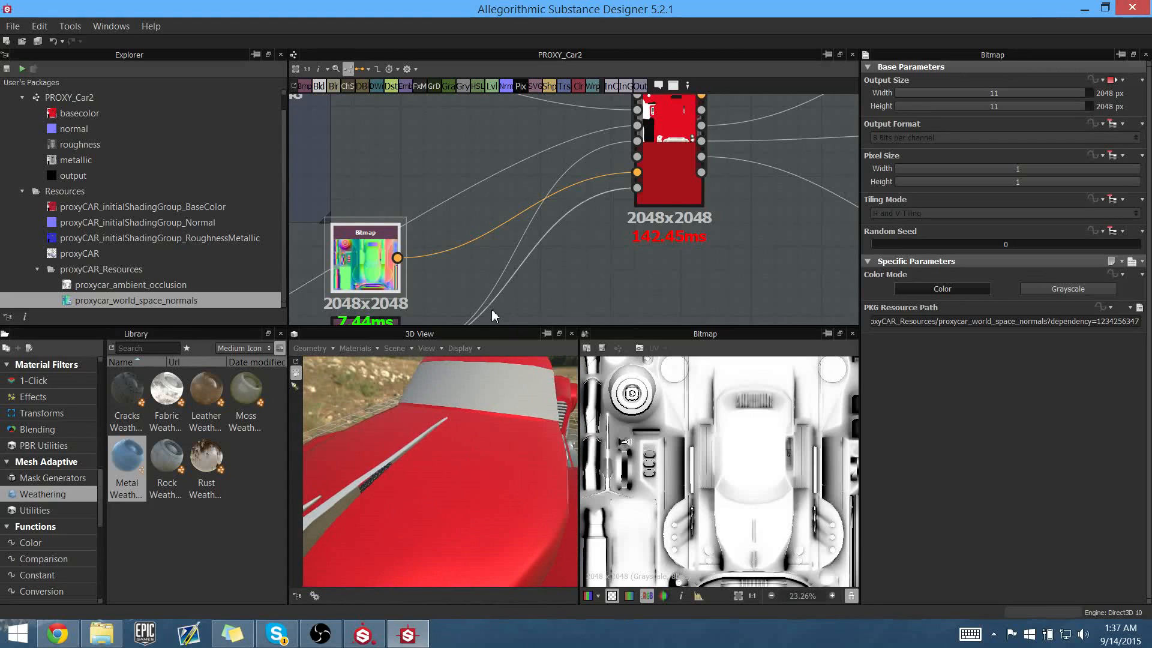
{"action": "middle_click_drag", "start_coordinate": [491, 308], "coordinate": [520, 193]}
{"action": "scroll", "coordinate": [522, 231], "scroll_direction": "down", "scroll_amount": 4}
{"action": "left_click_drag", "start_coordinate": [533, 254], "coordinate": [415, 260]}
{"action": "left_click", "coordinate": [694, 200]}
{"action": "scroll", "coordinate": [564, 225], "scroll_direction": "up", "scroll_amount": 4}
{"action": "middle_click_drag", "start_coordinate": [625, 142], "coordinate": [581, 196]}
{"action": "middle_click_drag", "start_coordinate": [720, 270], "coordinate": [511, 176]}
{"action": "scroll", "coordinate": [577, 213], "scroll_direction": "down", "scroll_amount": 4}
{"action": "middle_click_drag", "start_coordinate": [561, 206], "coordinate": [652, 246]}
{"action": "scroll", "coordinate": [411, 484], "scroll_direction": "down", "scroll_amount": 3}
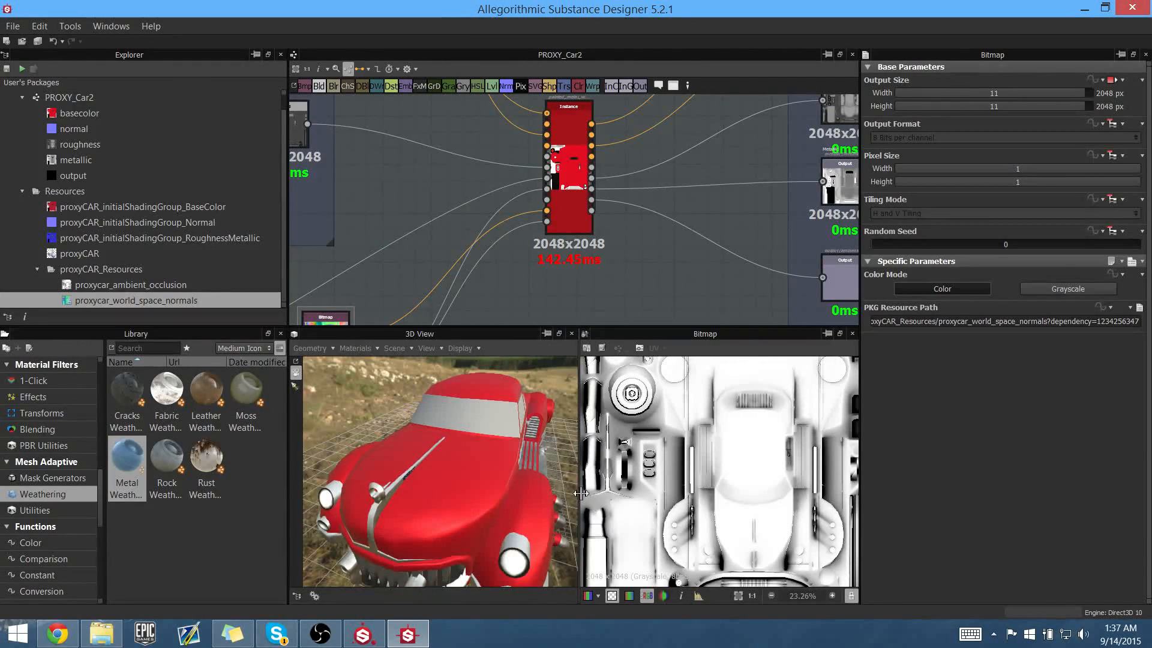
Widen the 3D view and display the Base Color output map for comparison with the front of the car
{"action": "left_click_drag", "start_coordinate": [604, 491], "coordinate": [638, 493]}
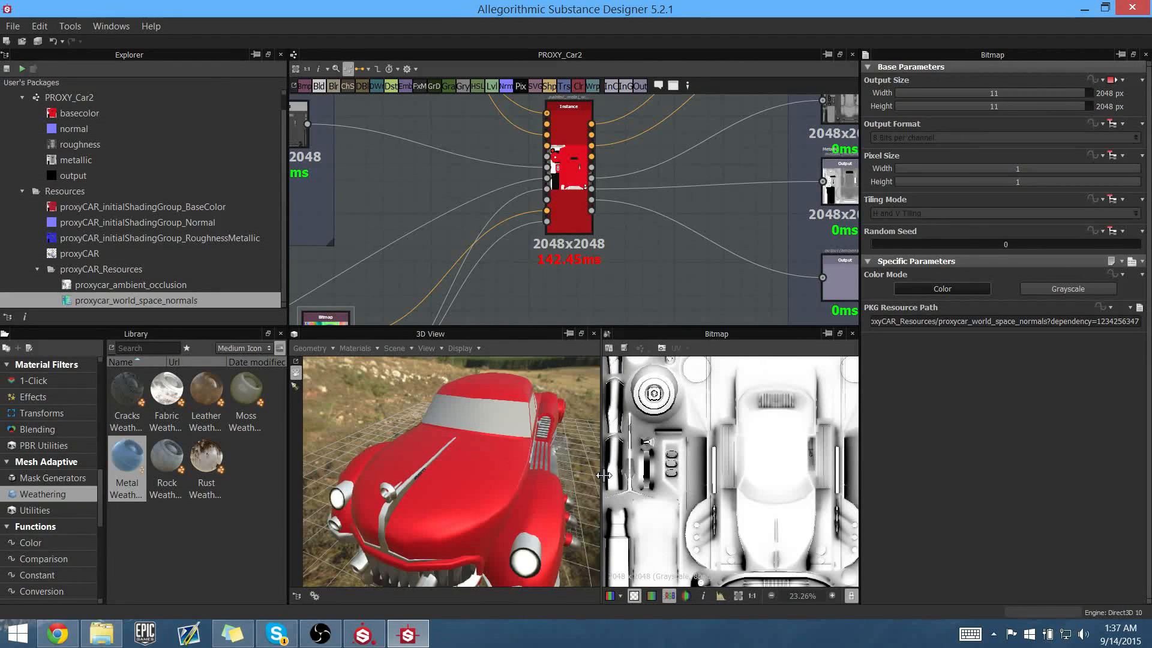
{"action": "scroll", "coordinate": [488, 485], "scroll_direction": "up", "scroll_amount": 3}
{"action": "left_click_drag", "start_coordinate": [491, 482], "coordinate": [466, 456]}
{"action": "middle_click_drag", "start_coordinate": [664, 208], "coordinate": [610, 319]}
{"action": "middle_click_drag", "start_coordinate": [702, 142], "coordinate": [654, 249]}
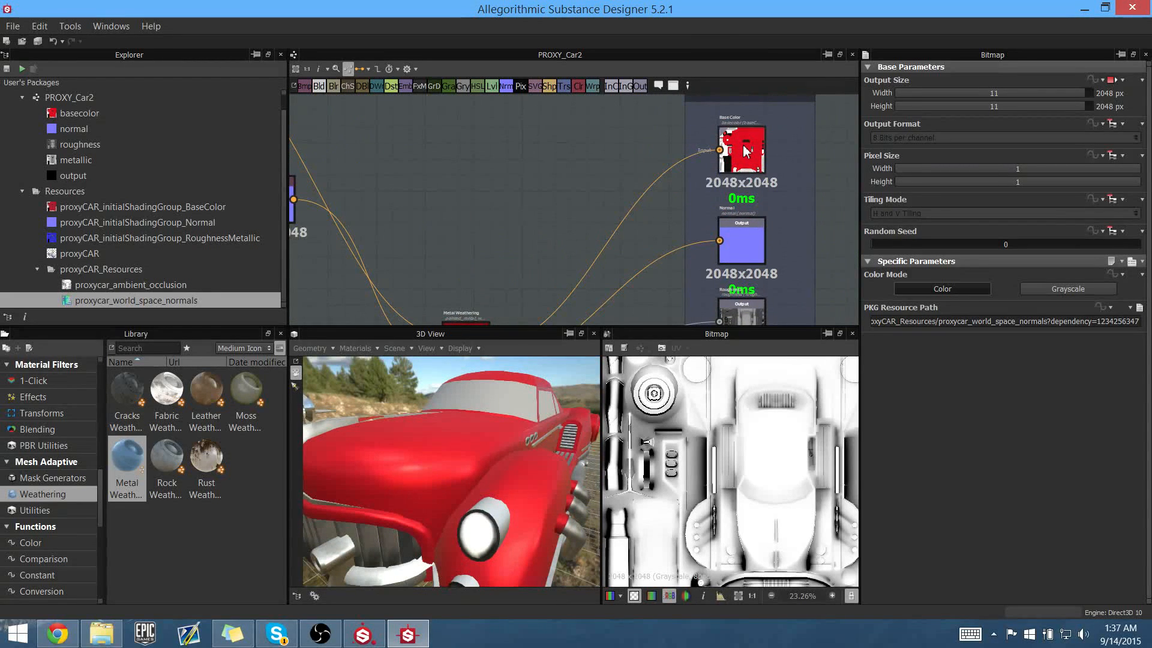
{"action": "left_click", "coordinate": [746, 151]}
{"action": "middle_click_drag", "start_coordinate": [600, 317], "coordinate": [608, 188]}
{"action": "middle_click_drag", "start_coordinate": [608, 246], "coordinate": [698, 137]}
{"action": "scroll", "coordinate": [714, 448], "scroll_direction": "down", "scroll_amount": 1}
{"action": "scroll", "coordinate": [654, 448], "scroll_direction": "up", "scroll_amount": 1}
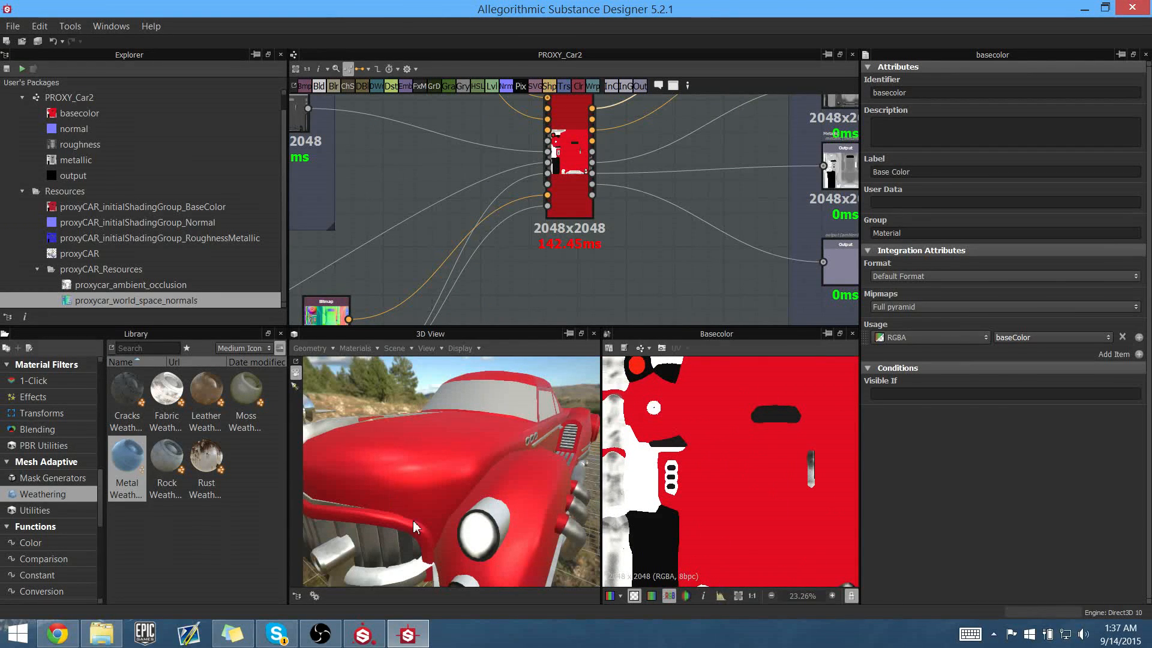
{"action": "mouse_move", "coordinate": [516, 420]}
{"action": "left_mouse_down"}
{"action": "mouse_move", "coordinate": [481, 436]}
{"action": "mouse_move", "coordinate": [498, 423]}
{"action": "left_mouse_up"}
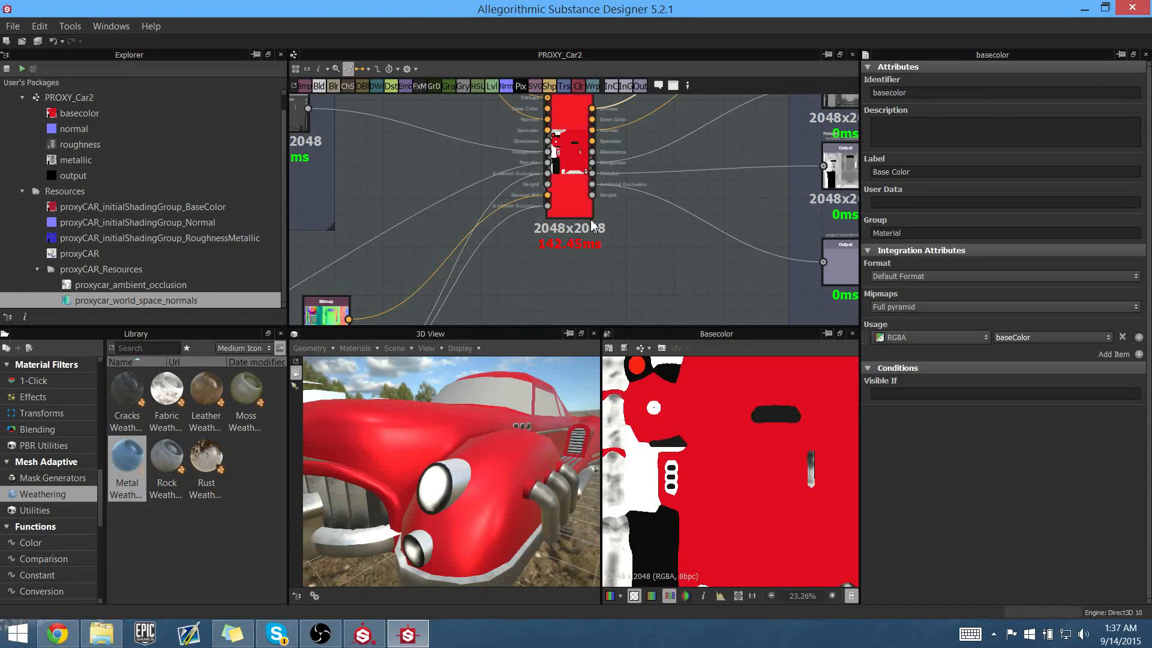
Open the Metal Weathering node and review its Effect parameters
{"action": "middle_click_drag", "start_coordinate": [569, 140], "coordinate": [590, 167]}
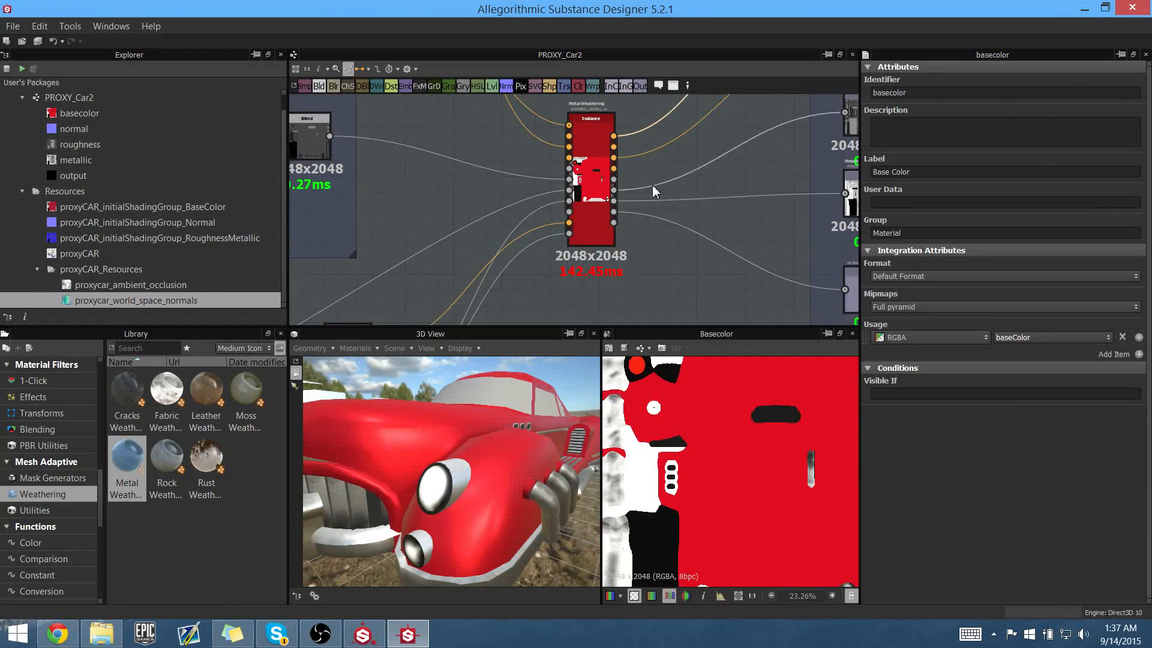
{"action": "left_click", "coordinate": [589, 172]}
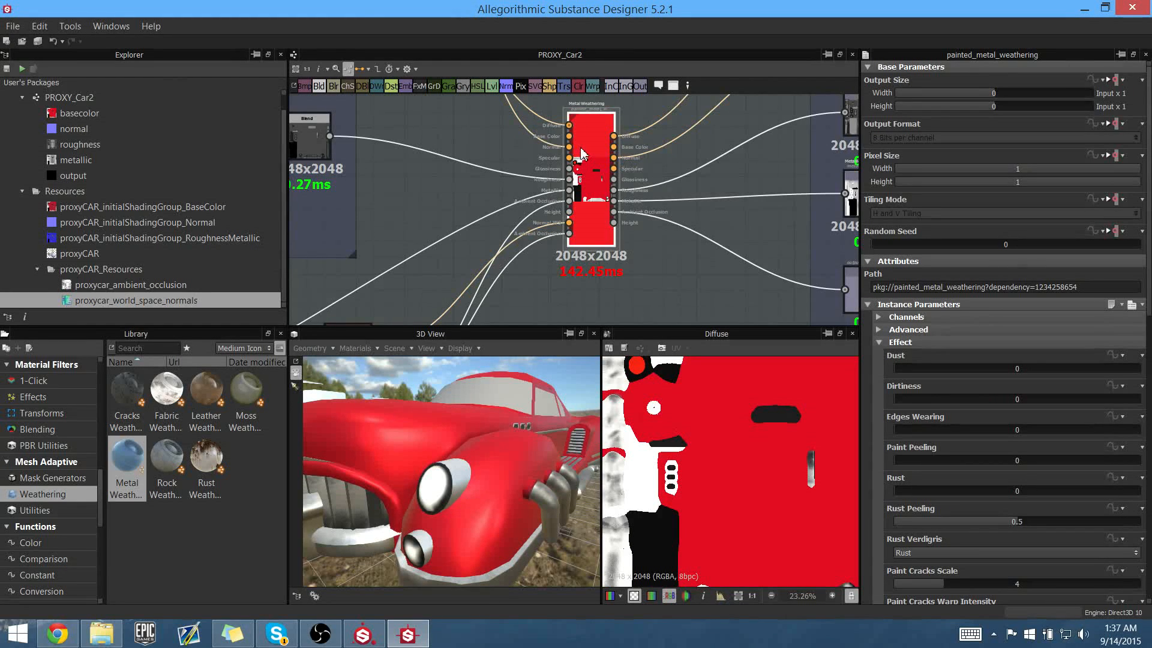
{"action": "middle_click_drag", "start_coordinate": [580, 148], "coordinate": [579, 190]}
{"action": "scroll", "coordinate": [584, 182], "scroll_direction": "up", "scroll_amount": 4}
{"action": "scroll", "coordinate": [585, 183], "scroll_direction": "down", "scroll_amount": 1}
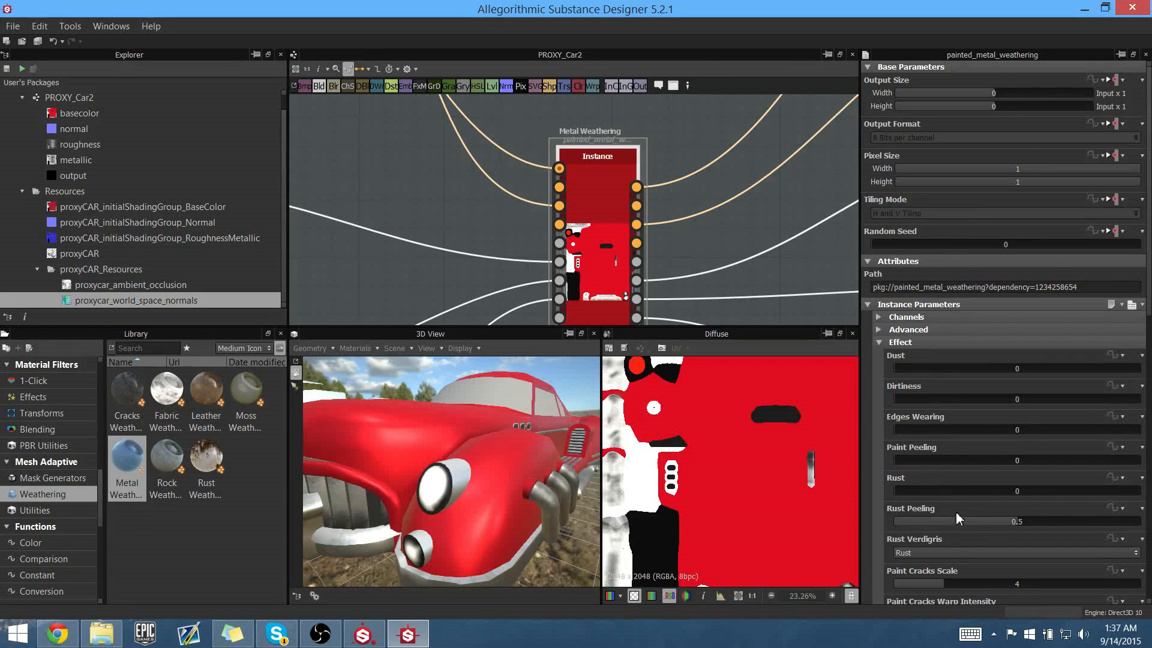
{"action": "scroll", "coordinate": [1018, 539], "scroll_direction": "down", "scroll_amount": 5}
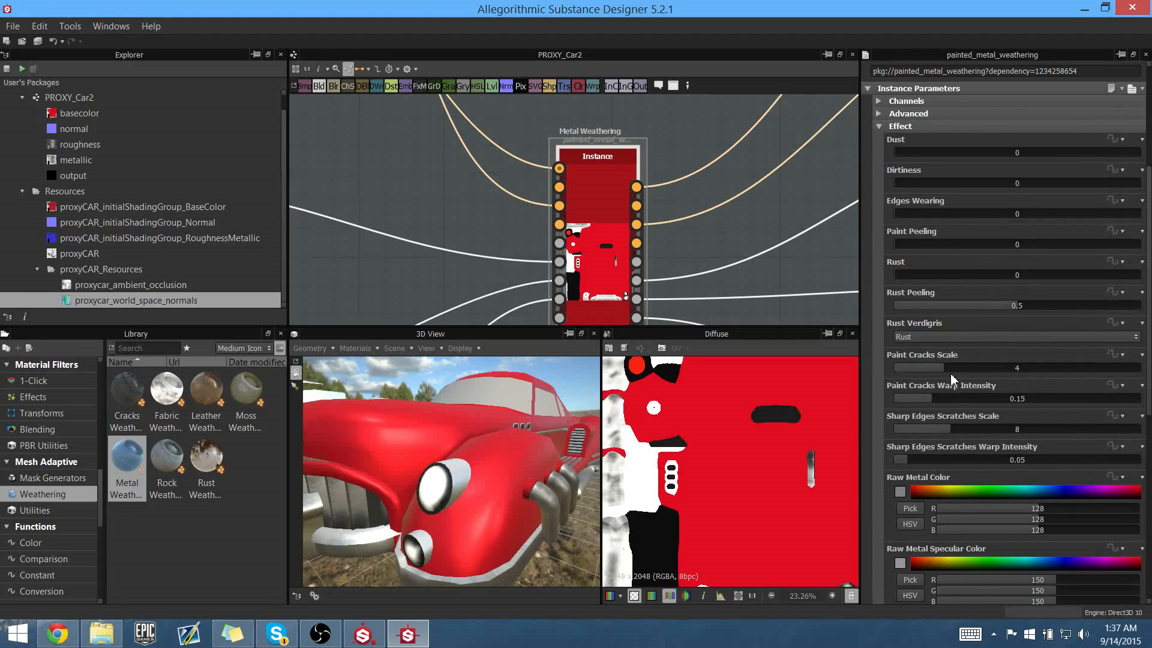
Set the Metal Weathering node's Dust to 0.76 and check the effect on the car's hood
{"action": "scroll", "coordinate": [952, 380], "scroll_direction": "up", "scroll_amount": 2}
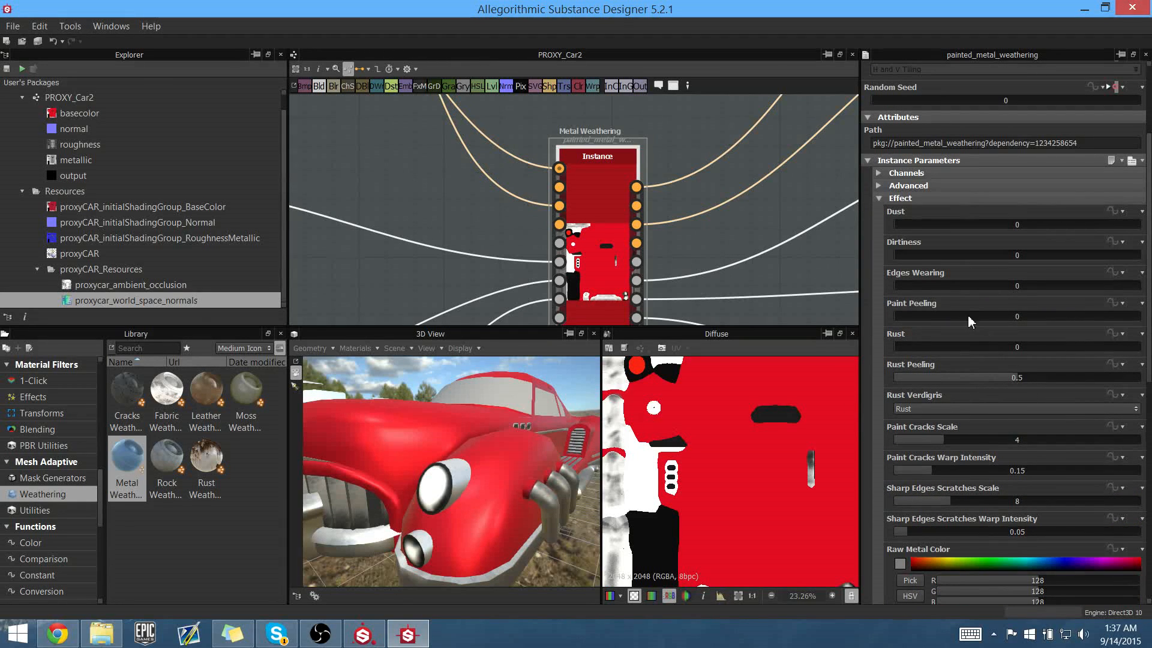
{"action": "left_click", "coordinate": [898, 225]}
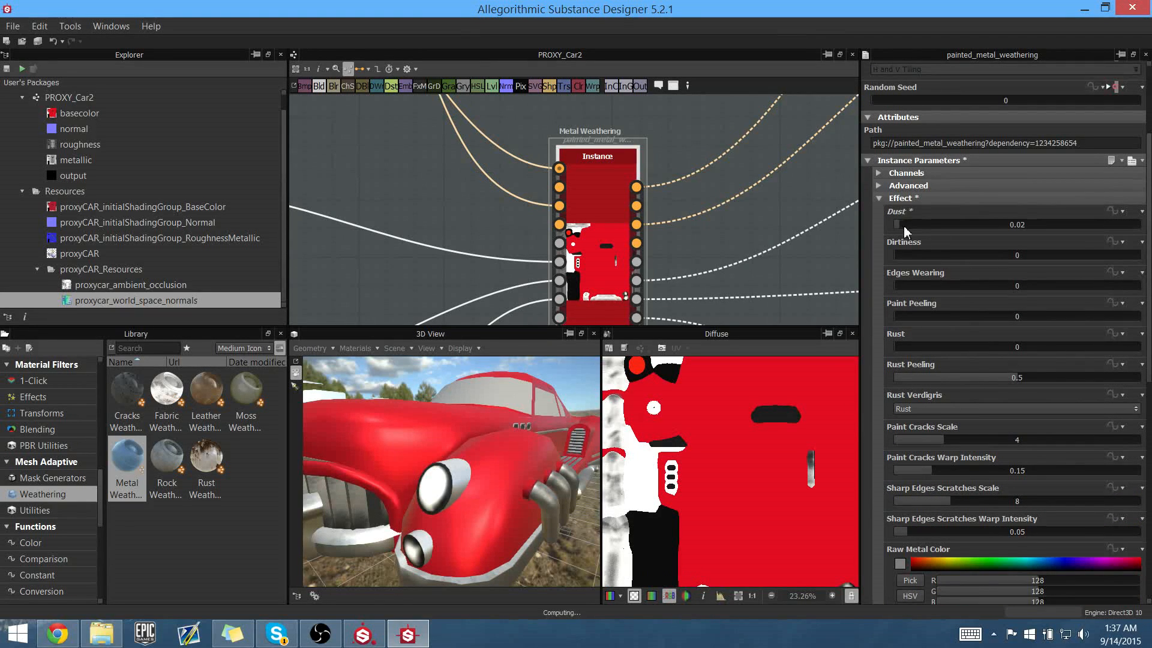
{"action": "left_click", "coordinate": [1050, 224]}
{"action": "left_click", "coordinate": [1081, 223]}
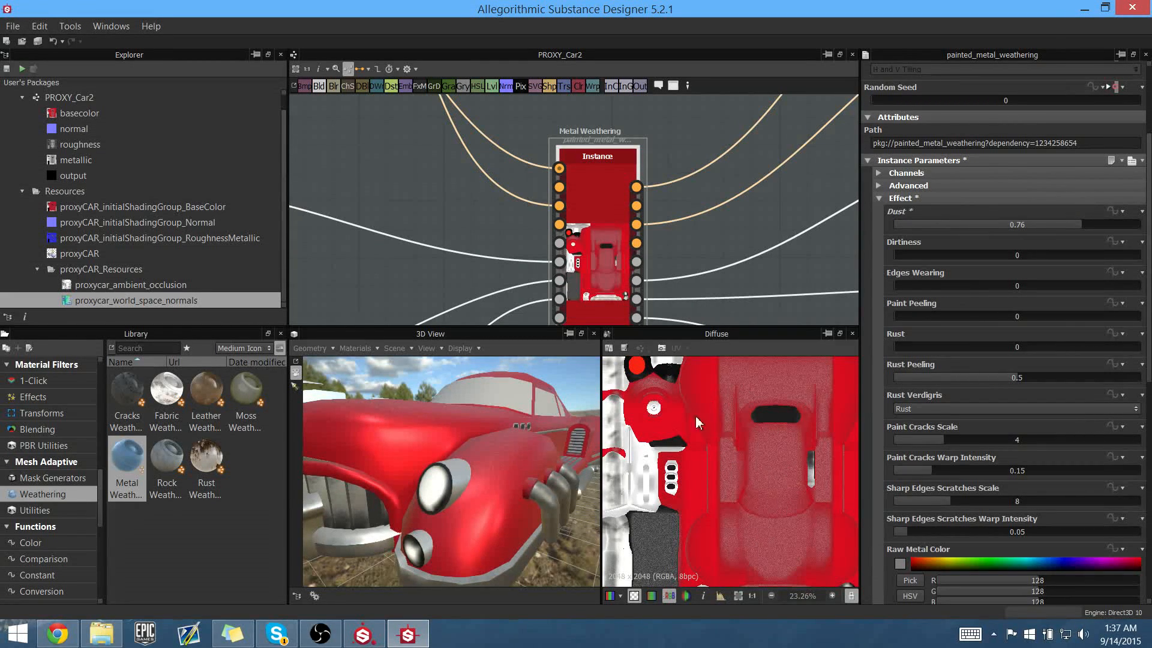
{"action": "left_click_drag", "start_coordinate": [407, 398], "coordinate": [516, 443]}
{"action": "scroll", "coordinate": [446, 428], "scroll_direction": "up", "scroll_amount": 3}
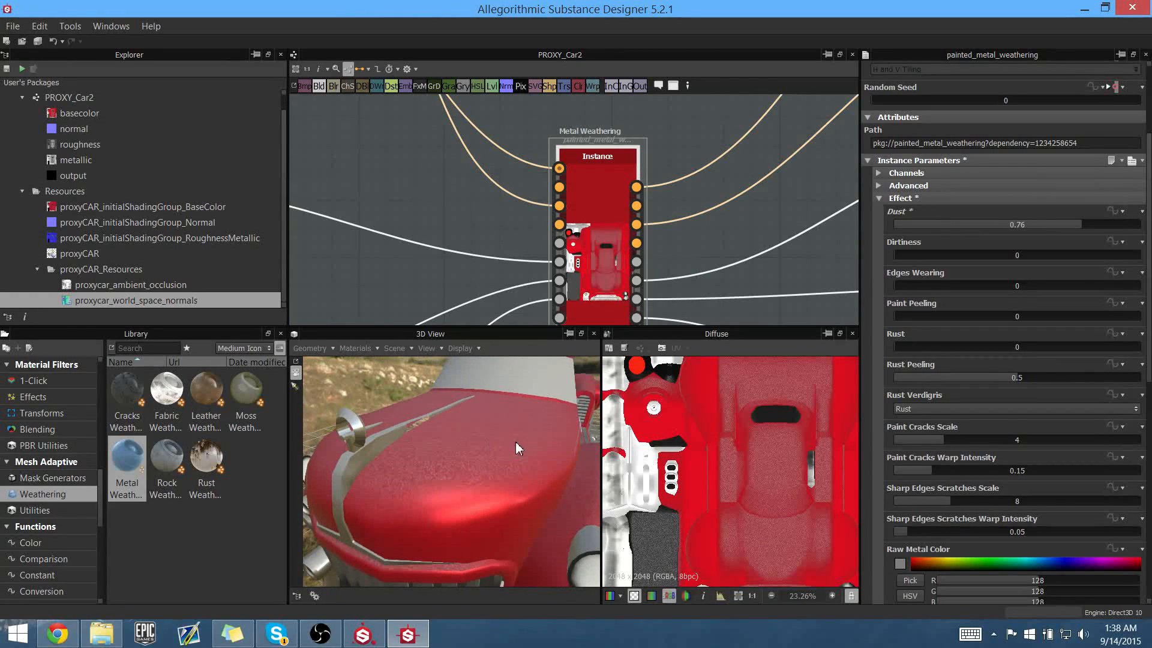
Set Edges Wearing to 0.78 and Dirtiness to 0.62, checking the hood, grille and headlights in 3D
{"action": "left_click", "coordinate": [1083, 287]}
{"action": "left_click_drag", "start_coordinate": [563, 470], "coordinate": [312, 481]}
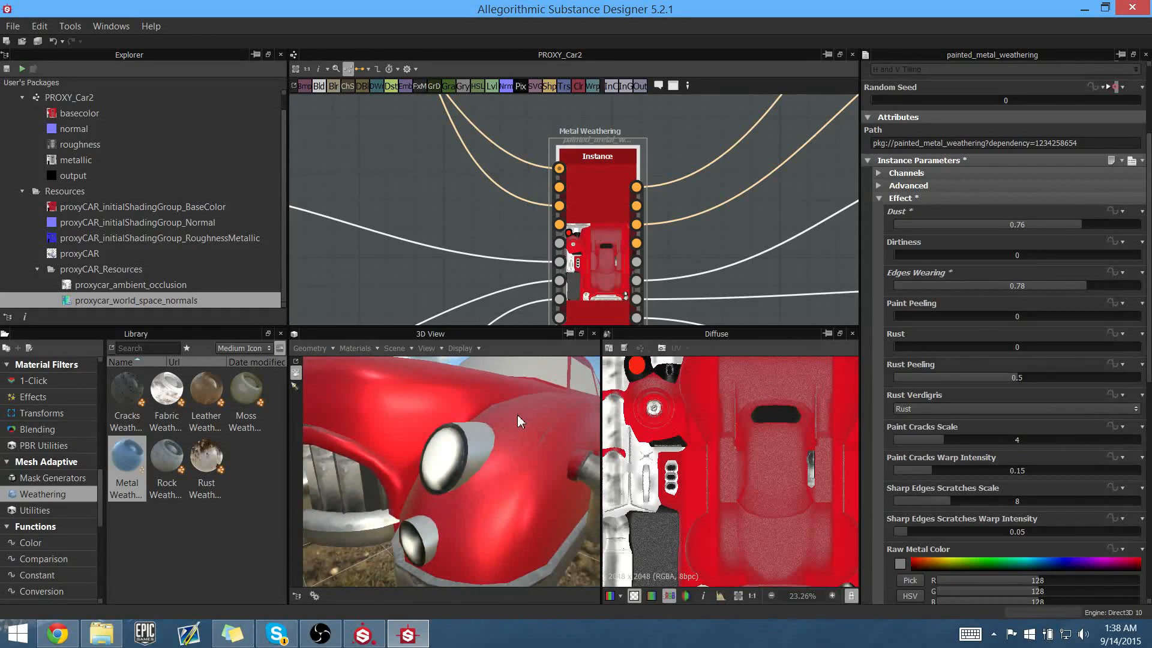
{"action": "left_click_drag", "start_coordinate": [517, 415], "coordinate": [751, 506]}
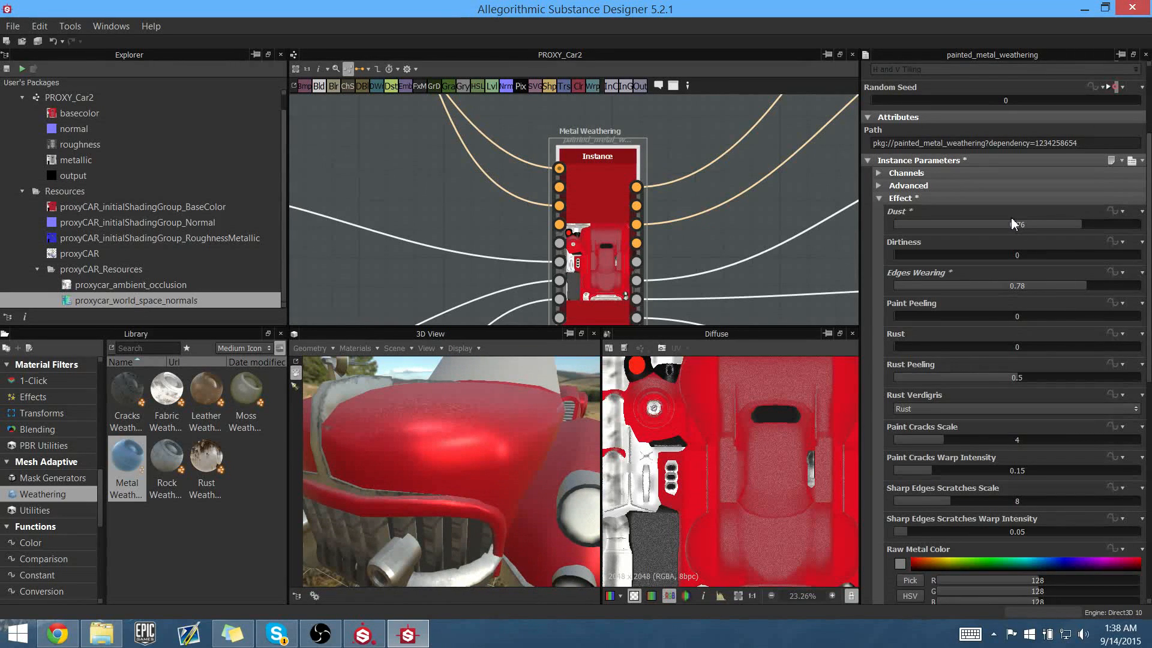
{"action": "left_click", "coordinate": [1044, 253]}
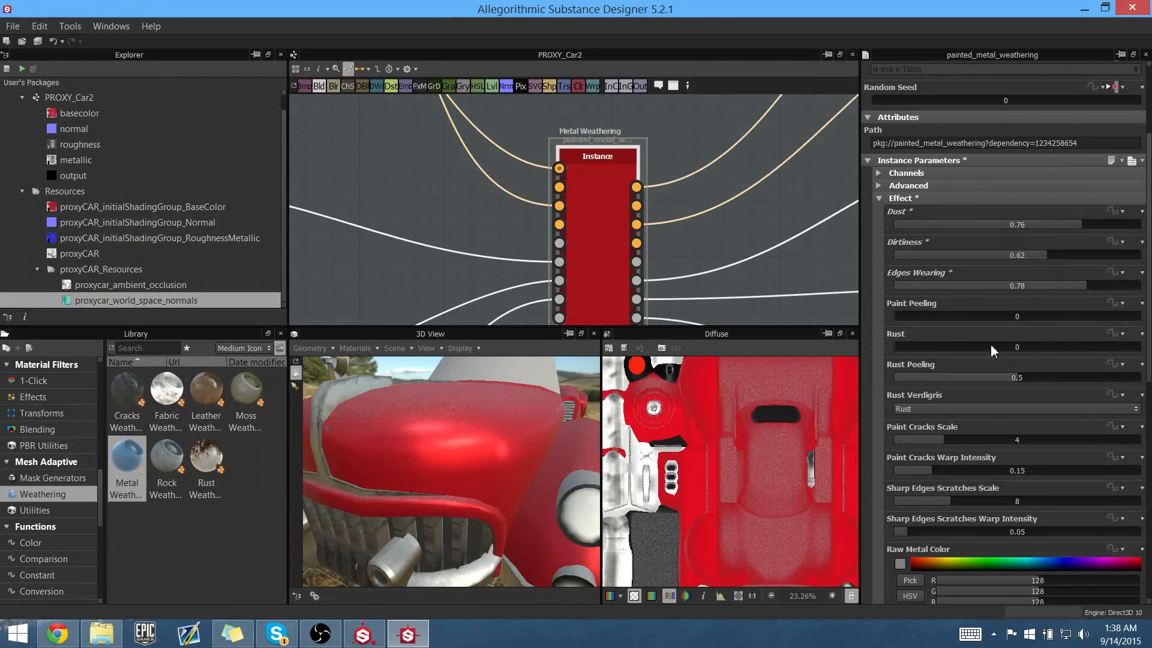
{"action": "left_click_drag", "start_coordinate": [528, 453], "coordinate": [431, 488]}
{"action": "scroll", "coordinate": [477, 434], "scroll_direction": "down", "scroll_amount": 5}
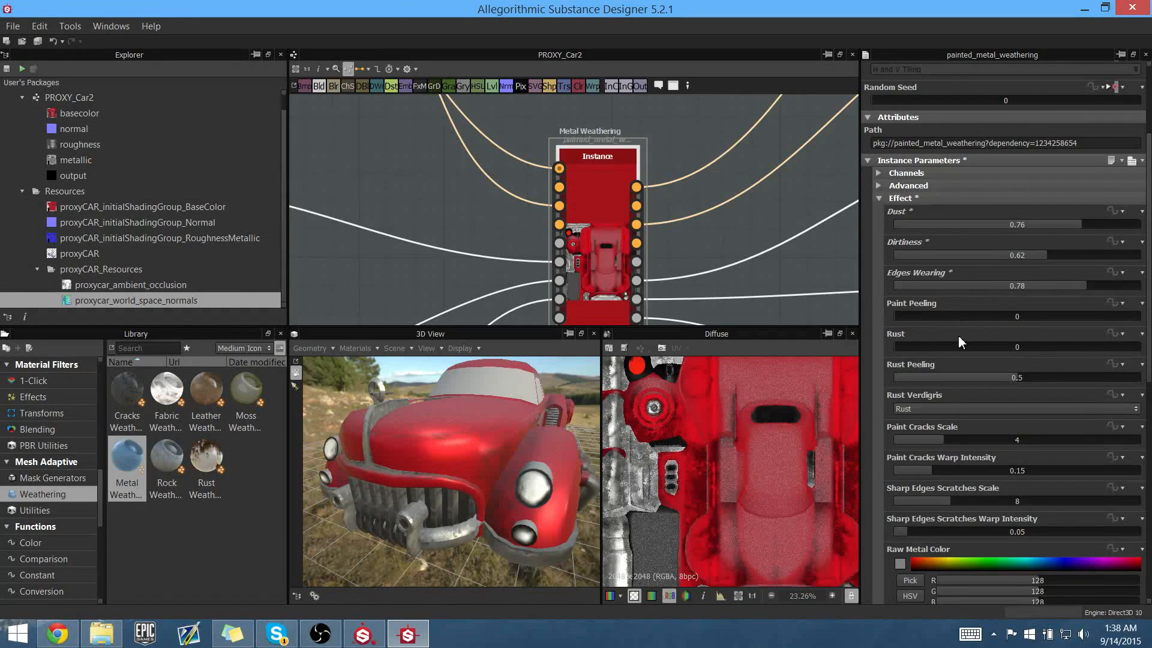
Set Rust to 0.86 and Rust Peeling to 0.18, checking the car's side in 3D
{"action": "left_click", "coordinate": [1104, 346]}
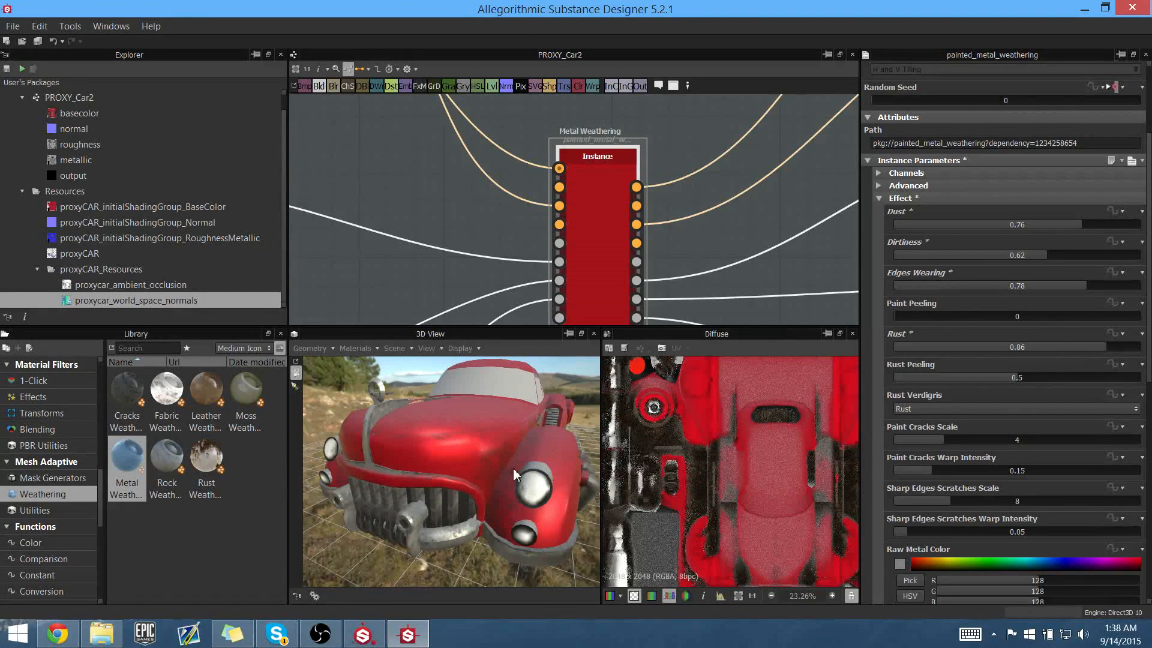
{"action": "left_click_drag", "start_coordinate": [542, 445], "coordinate": [427, 436]}
{"action": "left_click", "coordinate": [951, 376]}
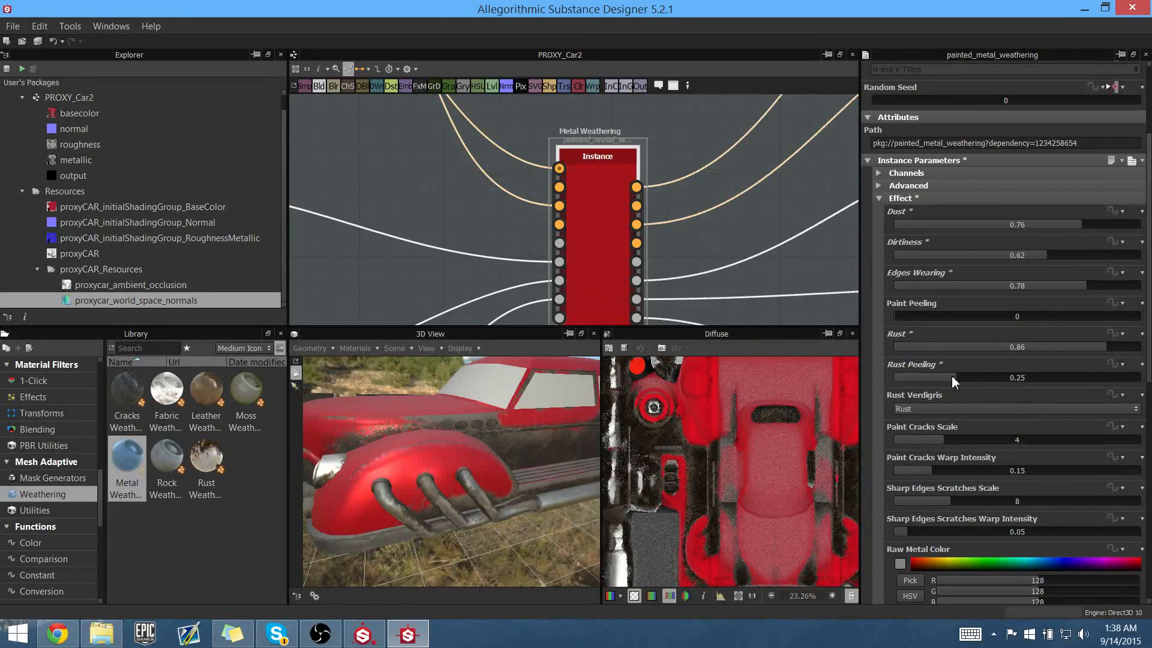
{"action": "left_click", "coordinate": [936, 376]}
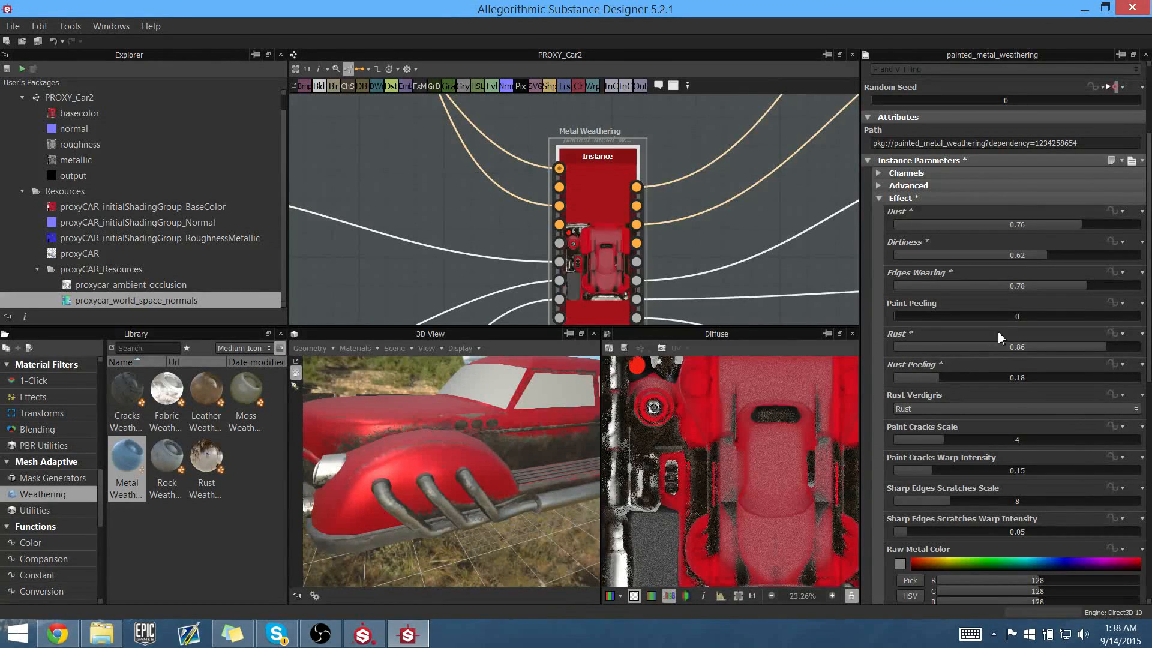
Reset the Metal Weathering node's Edges Wearing and Dirtiness to 0
{"action": "left_click", "coordinate": [960, 284]}
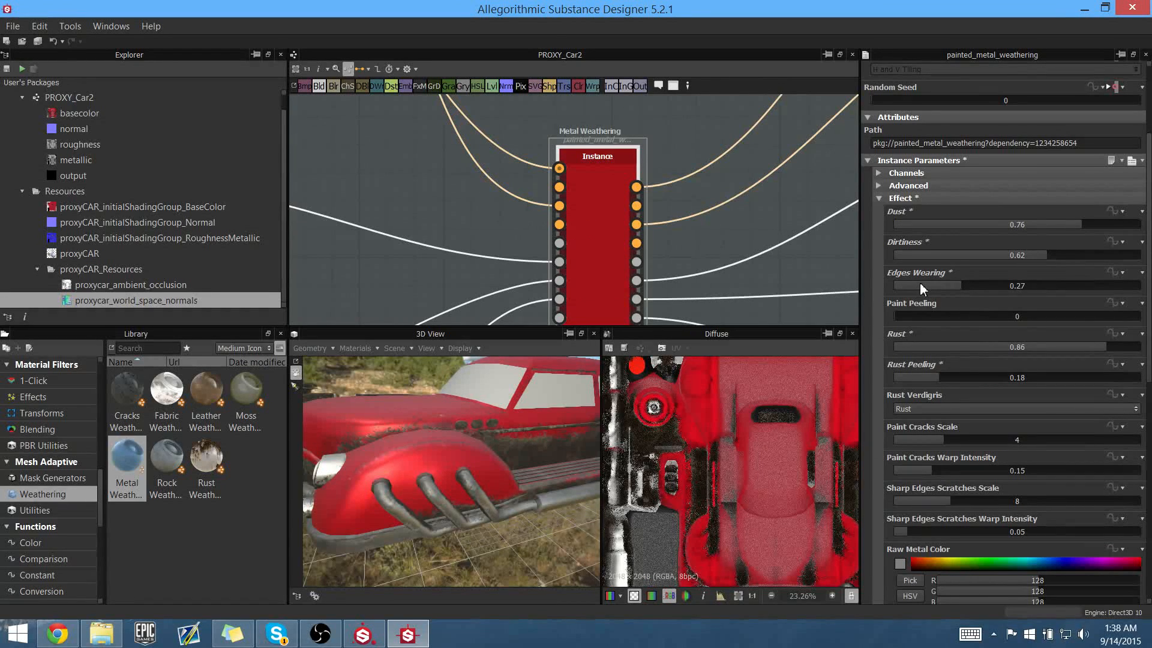
{"action": "left_click", "coordinate": [920, 284]}
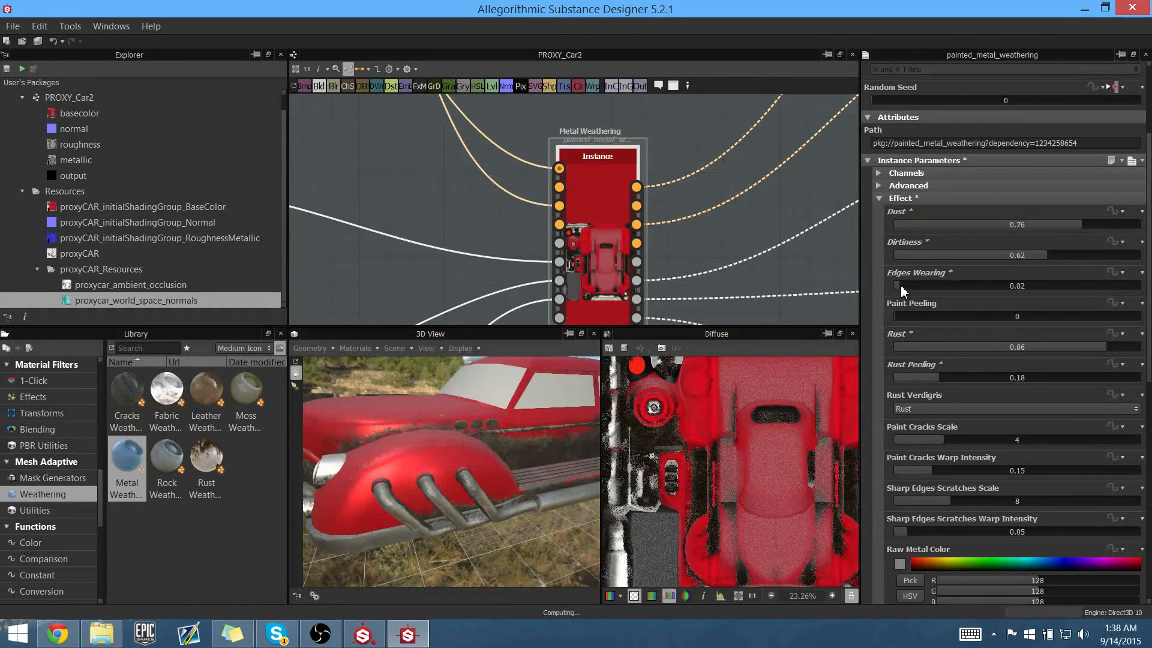
{"action": "left_click", "coordinate": [896, 285]}
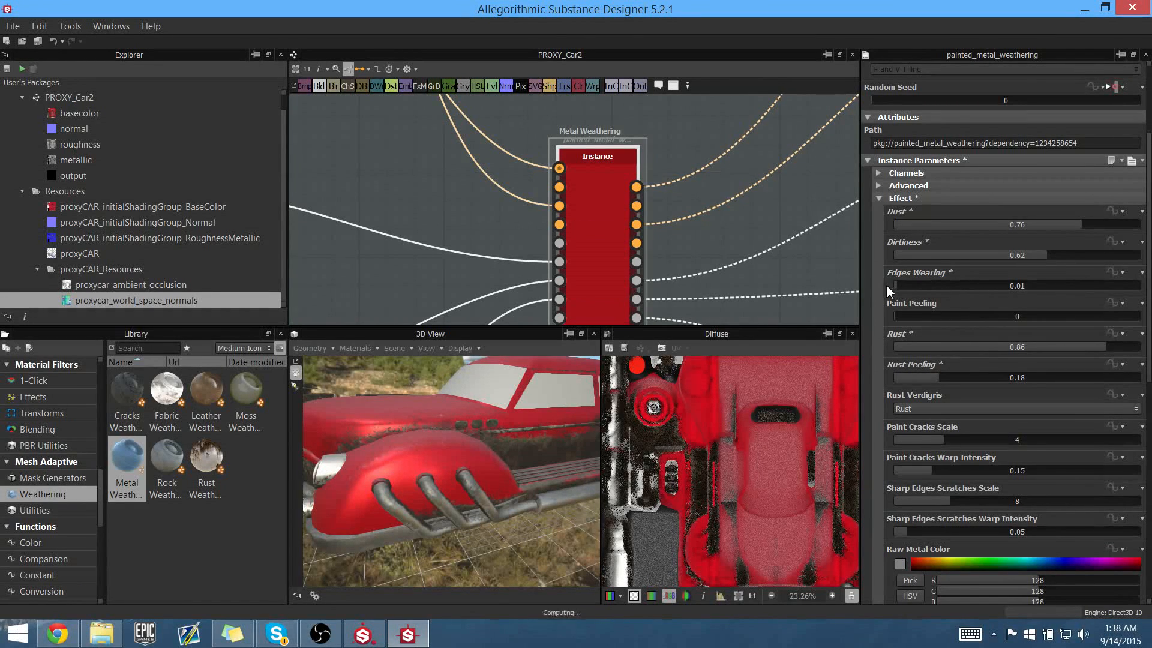
{"action": "left_click", "coordinate": [912, 254]}
{"action": "left_click", "coordinate": [889, 254]}
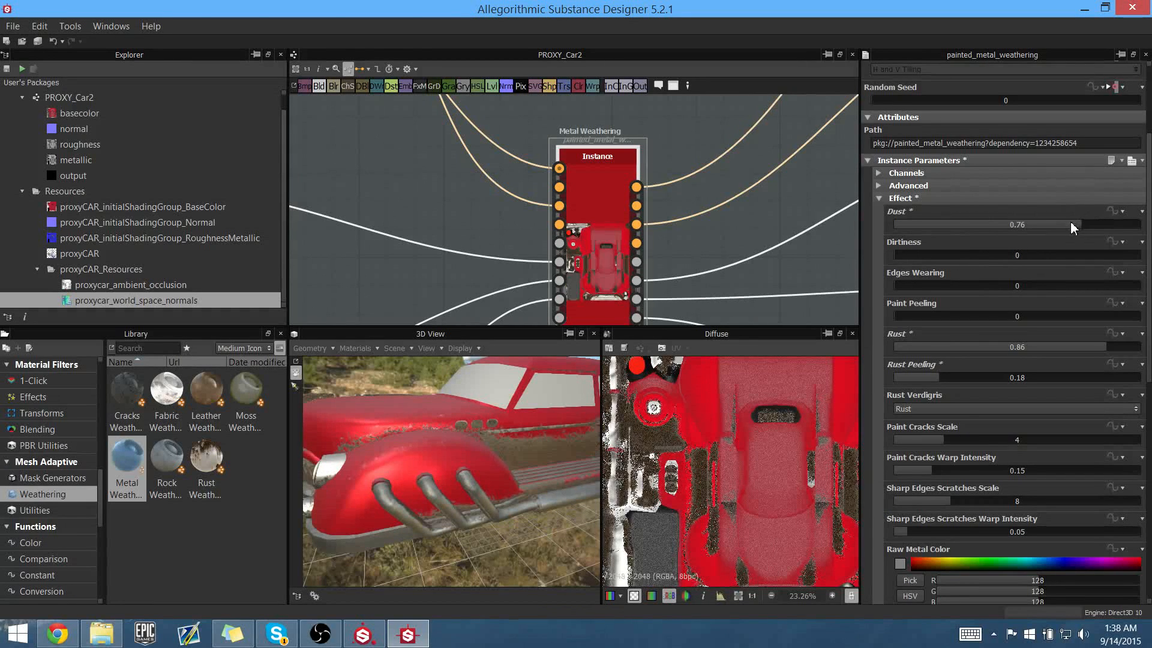
Reset the Metal Weathering node's Dust and Rust to 0
{"action": "left_click", "coordinate": [976, 224]}
{"action": "left_click", "coordinate": [890, 225]}
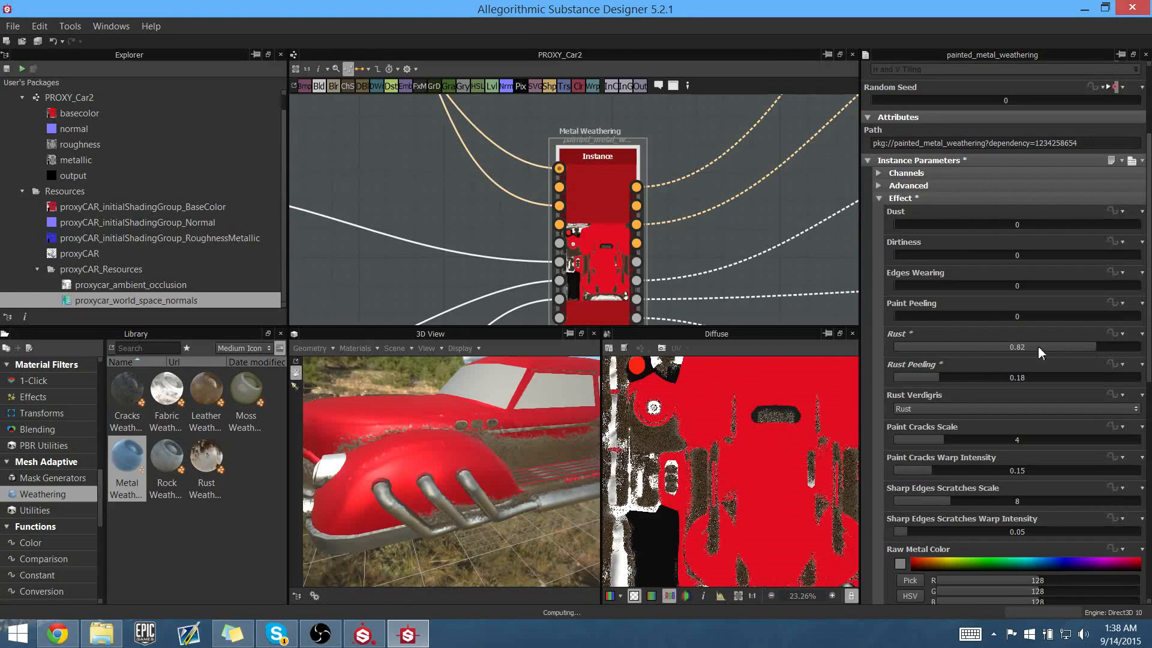
{"action": "left_click", "coordinate": [963, 346]}
{"action": "left_click_drag", "start_coordinate": [853, 351], "coordinate": [848, 351]}
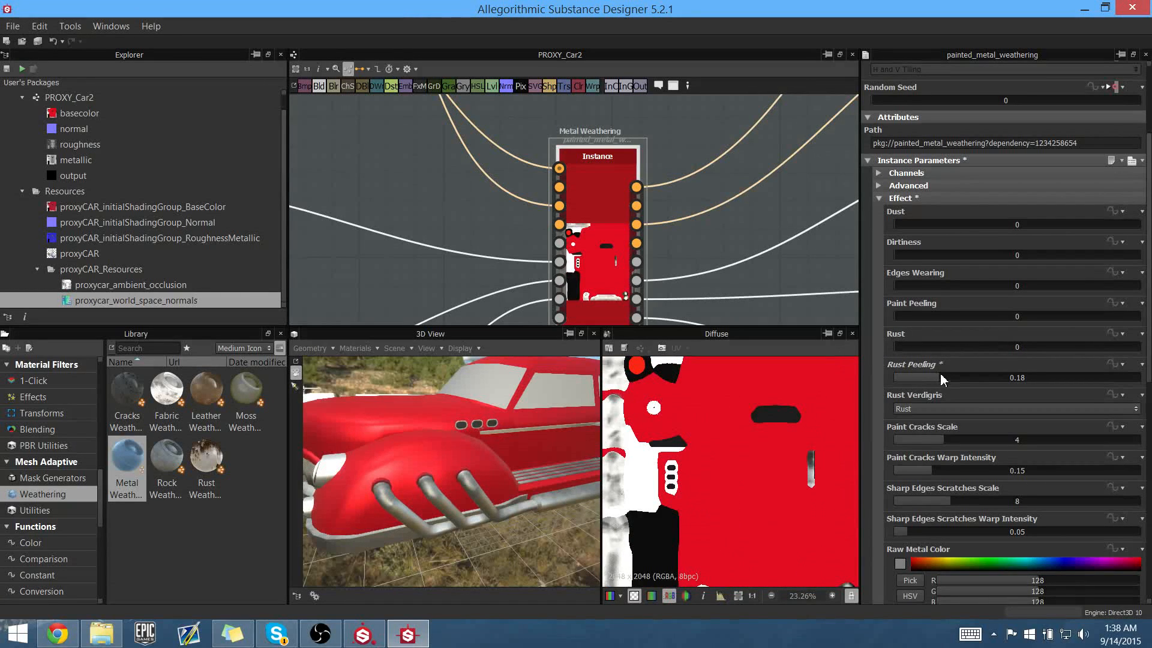
Set Rust Peeling to 0.07 and check the clean car from the front
{"action": "left_click_drag", "start_coordinate": [940, 374], "coordinate": [910, 379]}
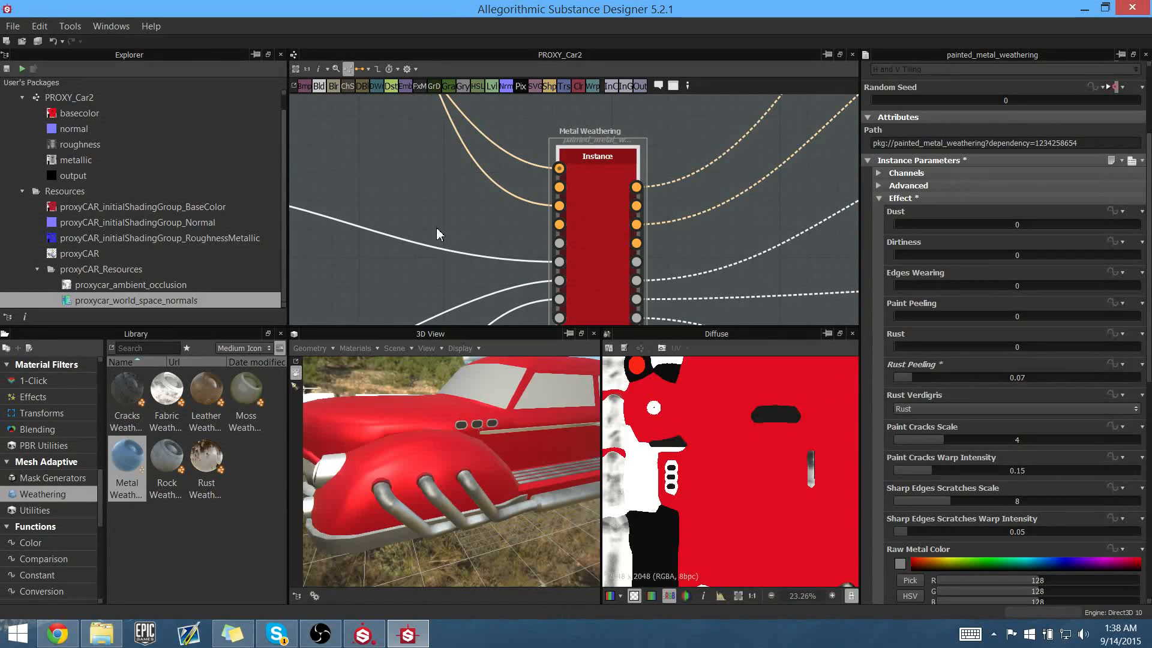
{"action": "scroll", "coordinate": [494, 279], "scroll_direction": "down", "scroll_amount": 3}
{"action": "middle_click_drag", "start_coordinate": [497, 283], "coordinate": [499, 181]}
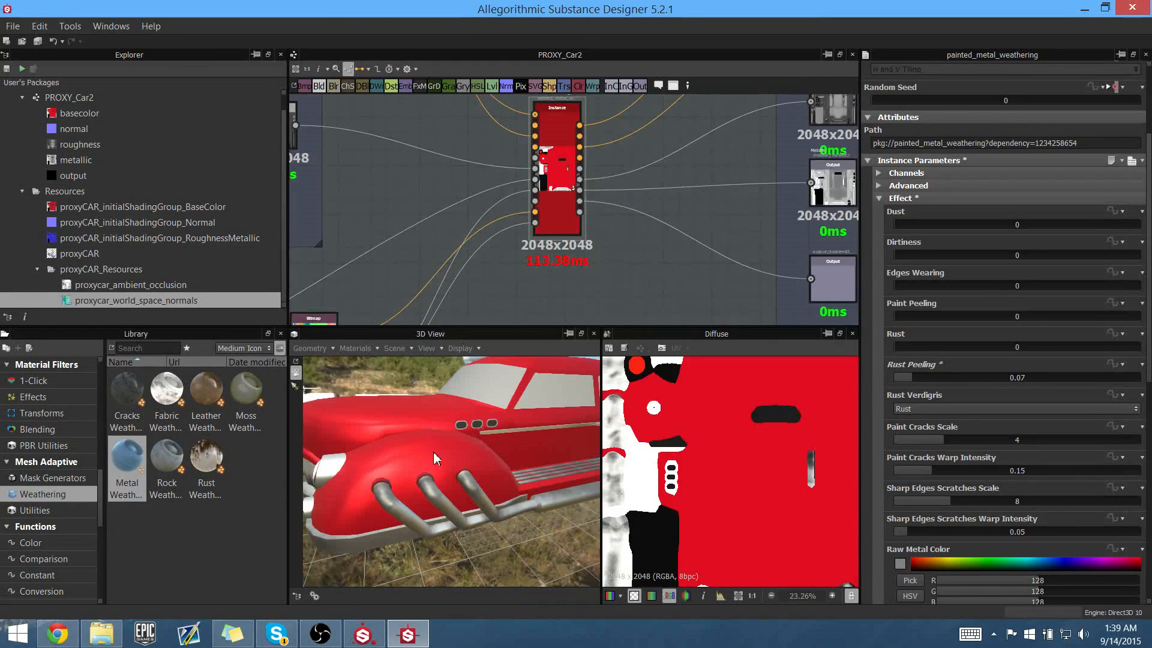
{"action": "left_click_drag", "start_coordinate": [434, 452], "coordinate": [489, 462]}
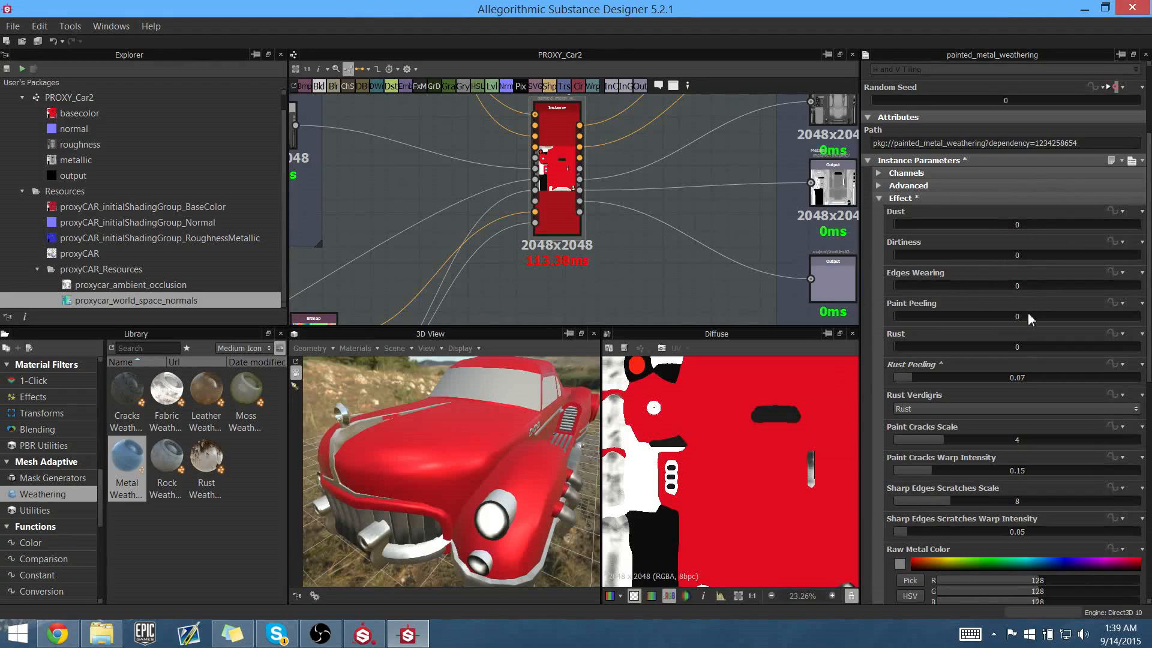
Set Rust to 0.71, Dust to 0.73, Edges Wearing to 0.71 and Dirtiness to 0.79, then check the car's fender
{"action": "left_click_drag", "start_coordinate": [1027, 347], "coordinate": [1068, 347]}
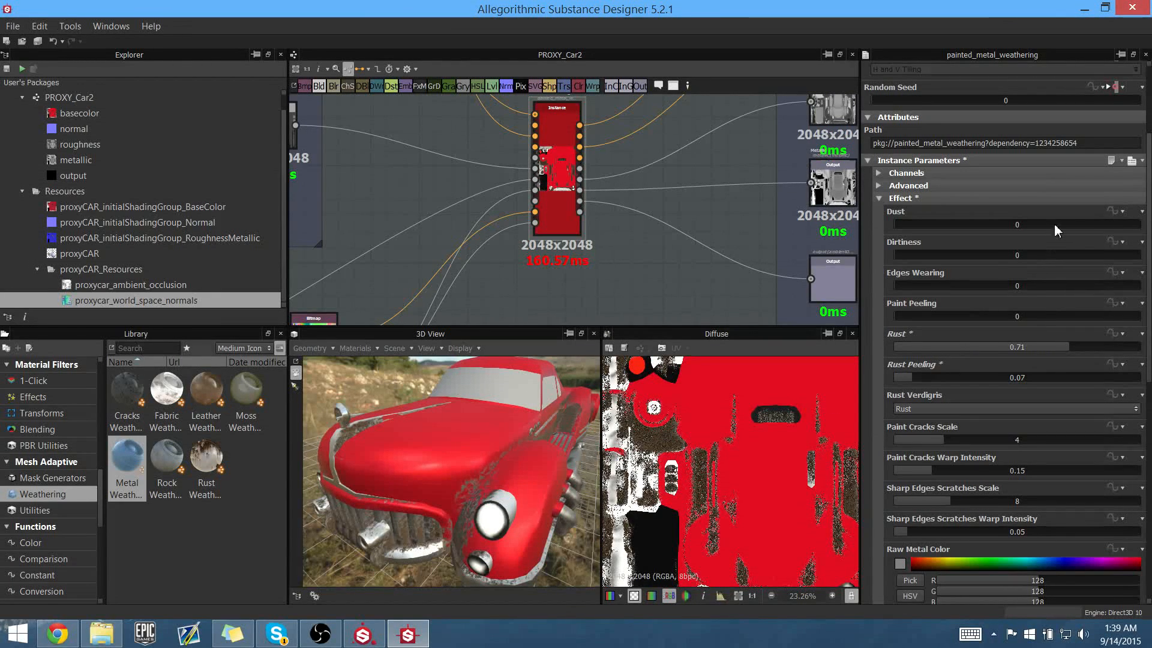
{"action": "left_click", "coordinate": [1074, 223]}
{"action": "left_click", "coordinate": [1067, 286]}
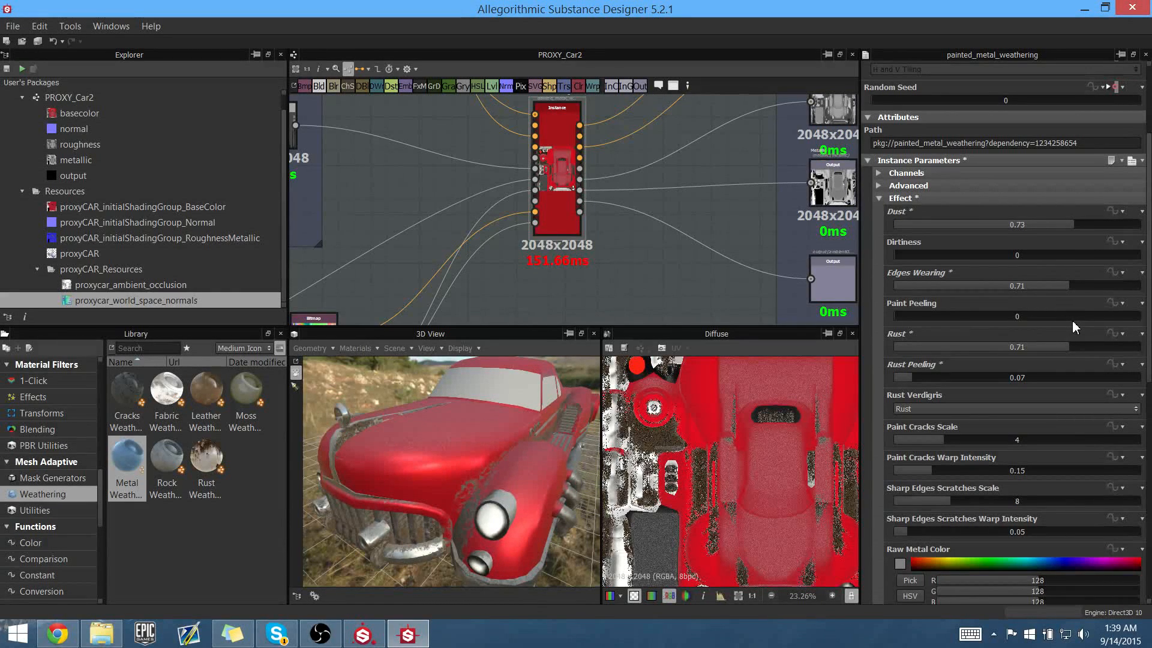
{"action": "left_click", "coordinate": [1089, 255]}
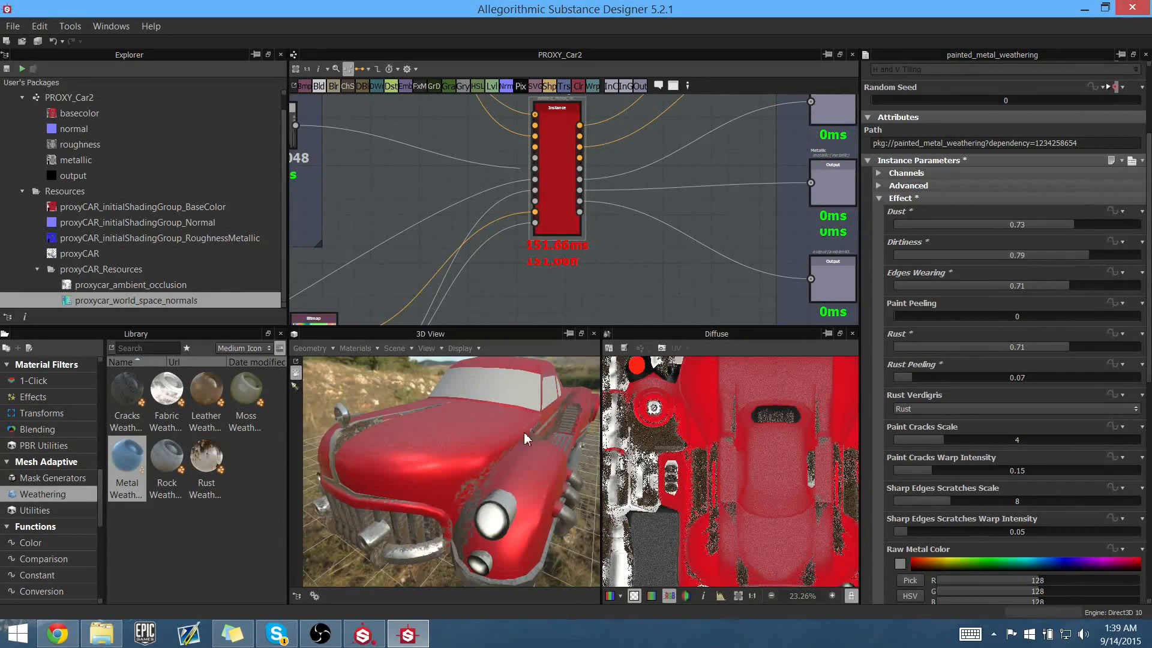
{"action": "left_click_drag", "start_coordinate": [471, 430], "coordinate": [446, 422]}
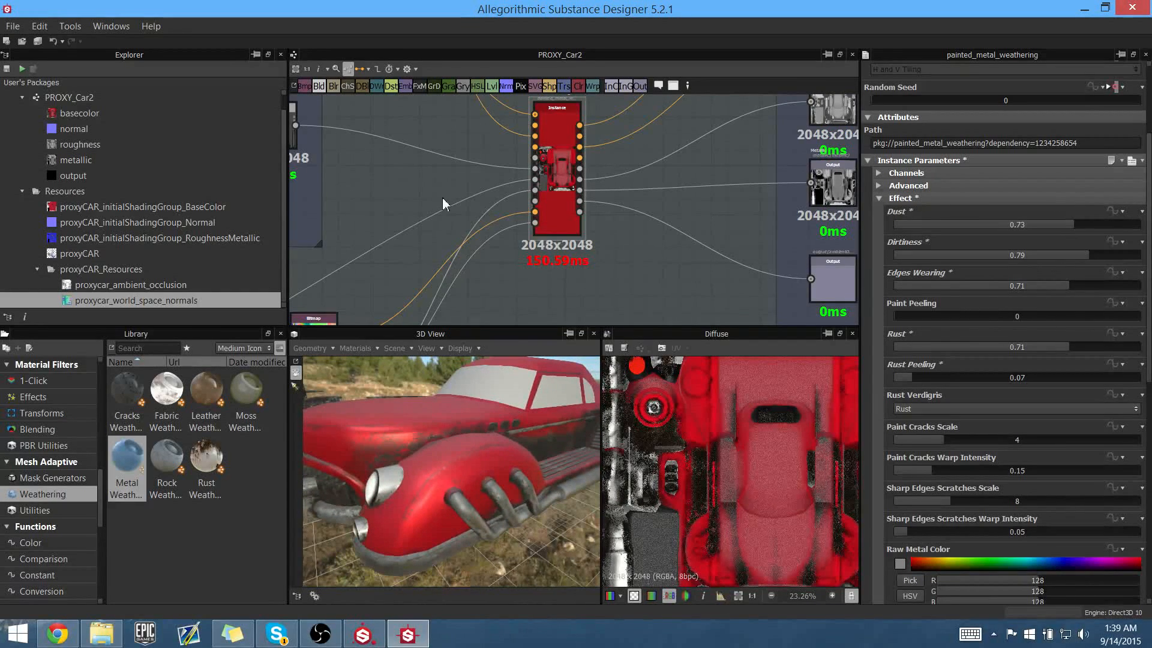
Try a green output color of R 0, G 148, B 14 on the base color's Uniform Color node
{"action": "middle_click_drag", "start_coordinate": [441, 197], "coordinate": [509, 275]}
{"action": "middle_click_drag", "start_coordinate": [400, 159], "coordinate": [672, 268]}
{"action": "middle_click_drag", "start_coordinate": [688, 191], "coordinate": [723, 344]}
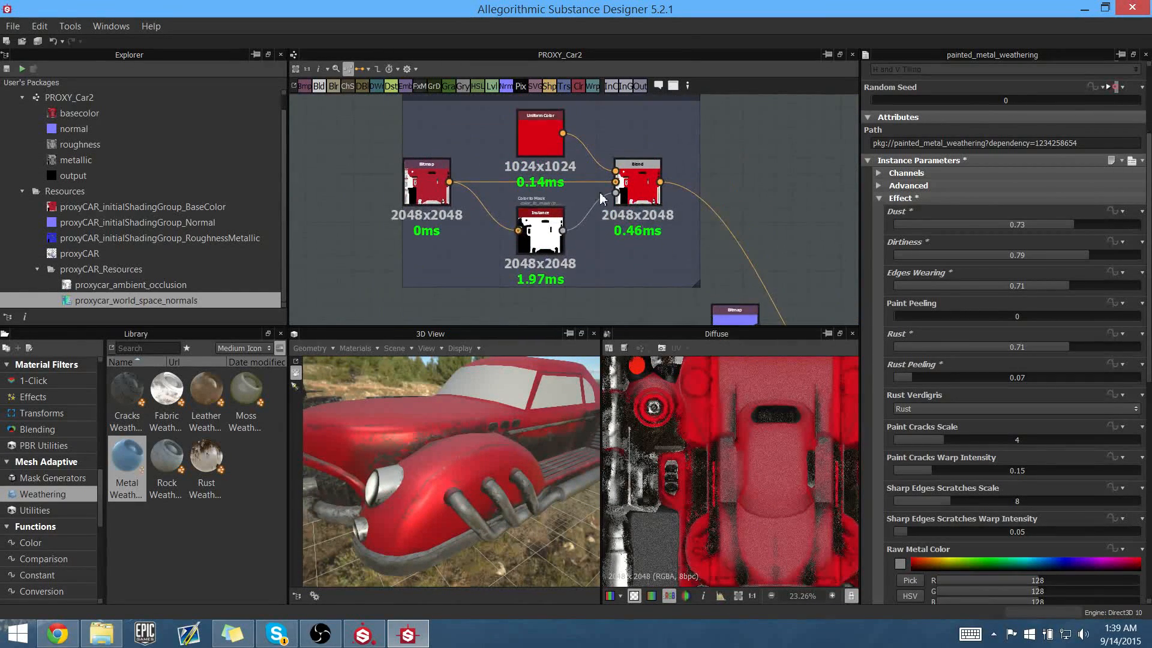
{"action": "double_click", "coordinate": [540, 135]}
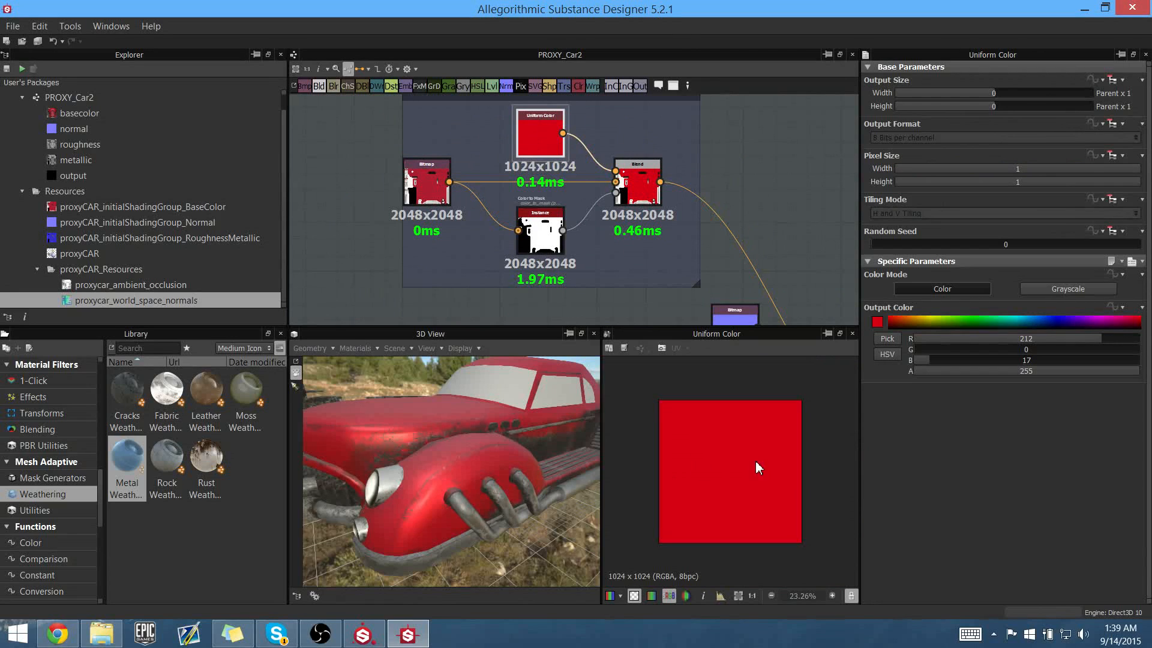
{"action": "left_click", "coordinate": [979, 323]}
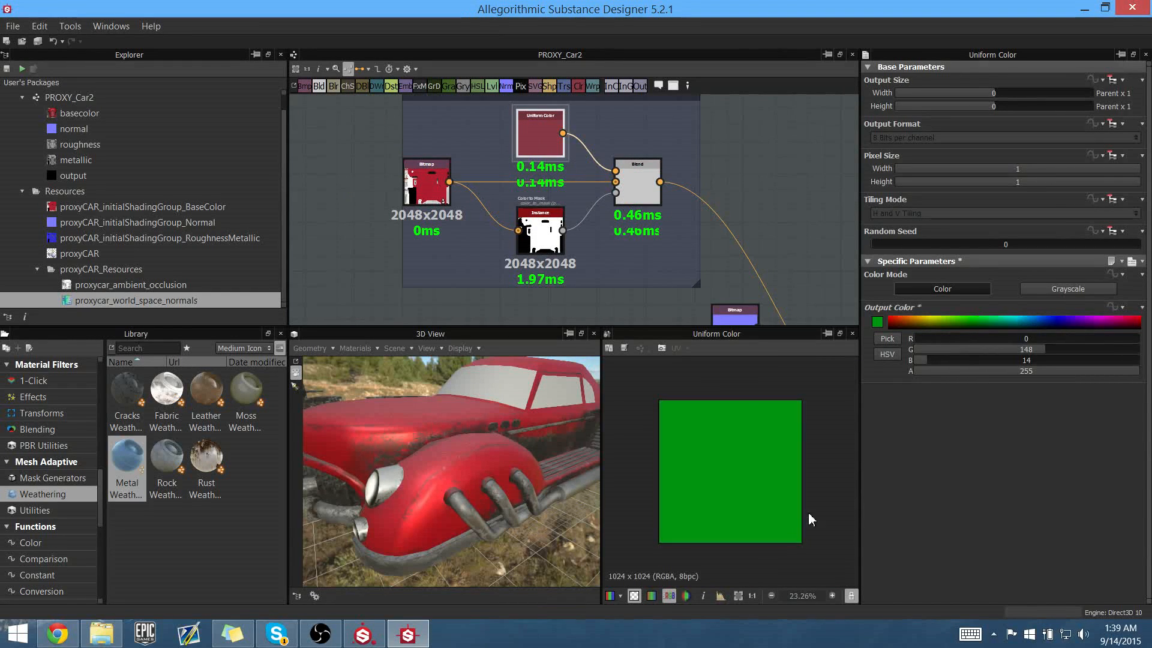
{"action": "mouse_move", "coordinate": [425, 450]}
{"action": "left_mouse_down"}
{"action": "mouse_move", "coordinate": [449, 461]}
{"action": "mouse_move", "coordinate": [436, 462]}
{"action": "left_mouse_up"}
Set the Uniform Color node's output color to red with R 223, G 0, B 26 and check the car's front
{"action": "left_click", "coordinate": [1095, 319]}
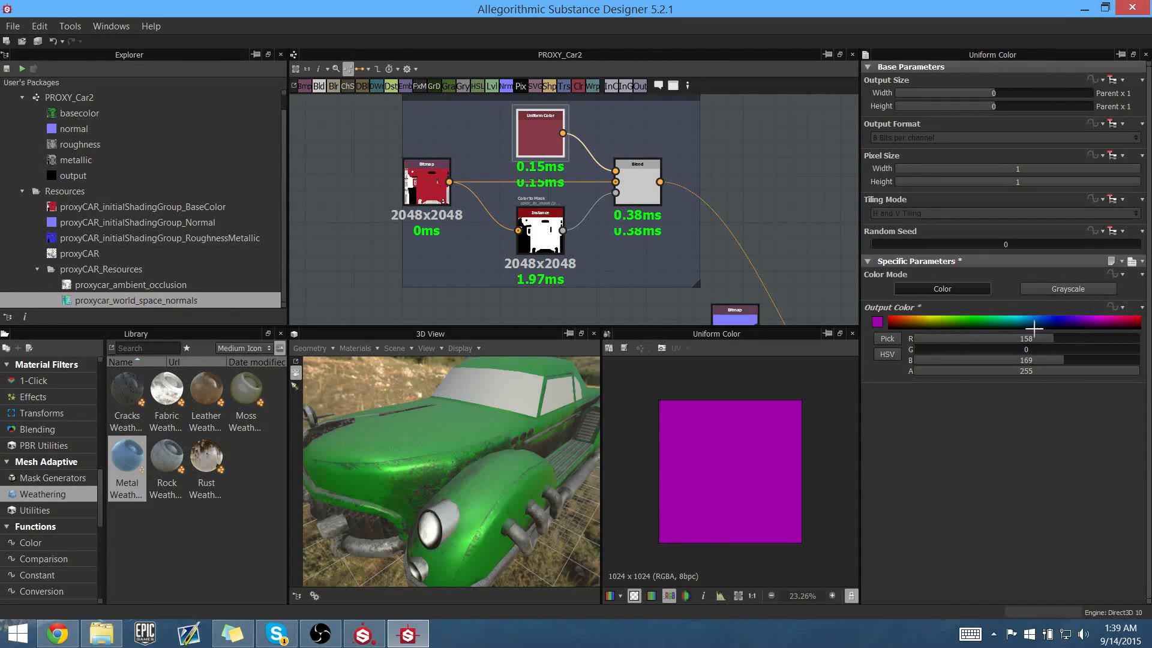
{"action": "left_click", "coordinate": [1135, 321]}
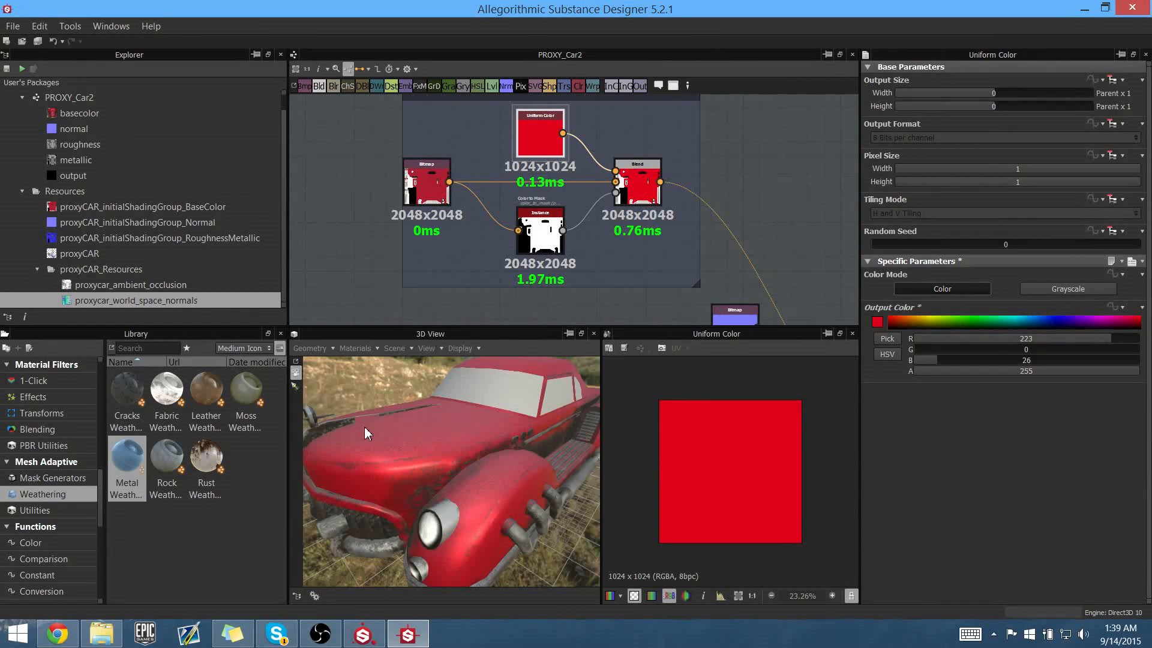
{"action": "left_click_drag", "start_coordinate": [364, 428], "coordinate": [457, 435]}
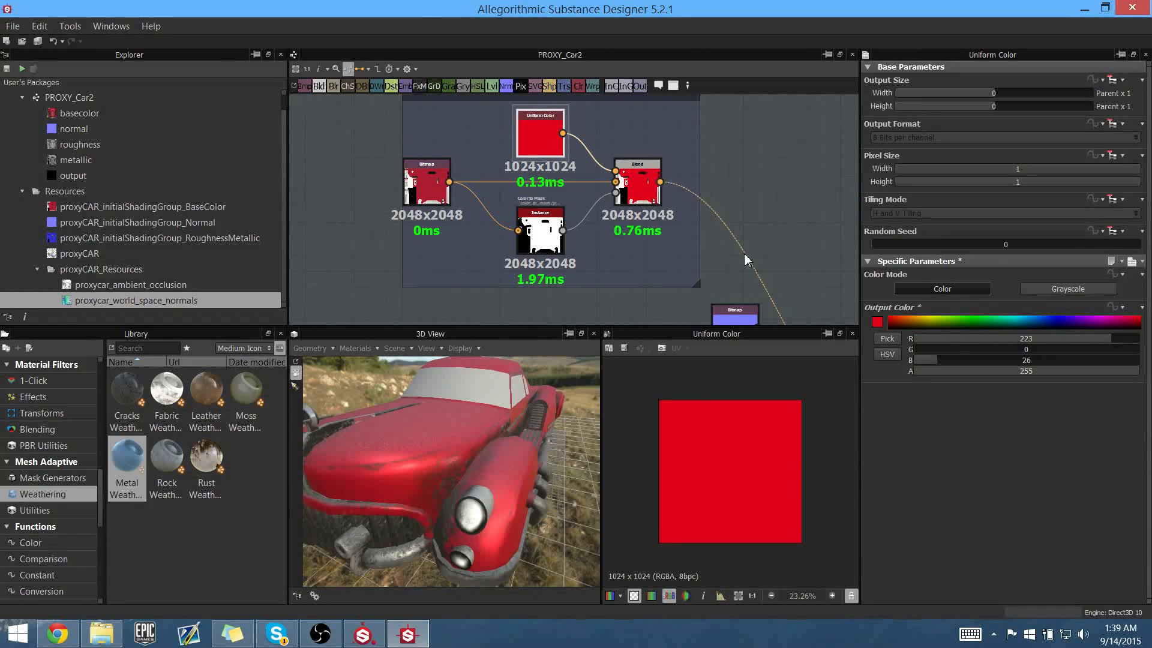
Review the node connections around Metal Weathering and examine the weathered car in 3D
{"action": "middle_click_drag", "start_coordinate": [744, 254], "coordinate": [527, 114]}
{"action": "scroll", "coordinate": [660, 231], "scroll_direction": "down", "scroll_amount": 3}
{"action": "middle_click_drag", "start_coordinate": [717, 218], "coordinate": [660, 118]}
{"action": "middle_click_drag", "start_coordinate": [670, 217], "coordinate": [682, 159]}
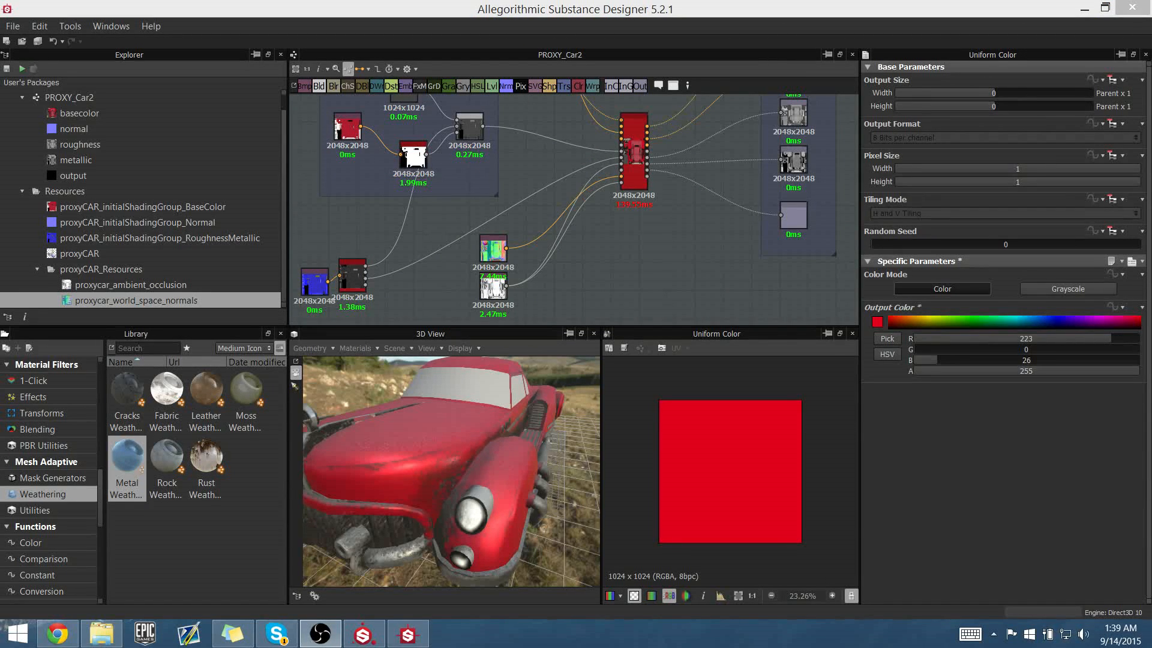
{"action": "left_click_drag", "start_coordinate": [336, 404], "coordinate": [406, 489]}
{"action": "left_click_drag", "start_coordinate": [465, 448], "coordinate": [410, 431]}
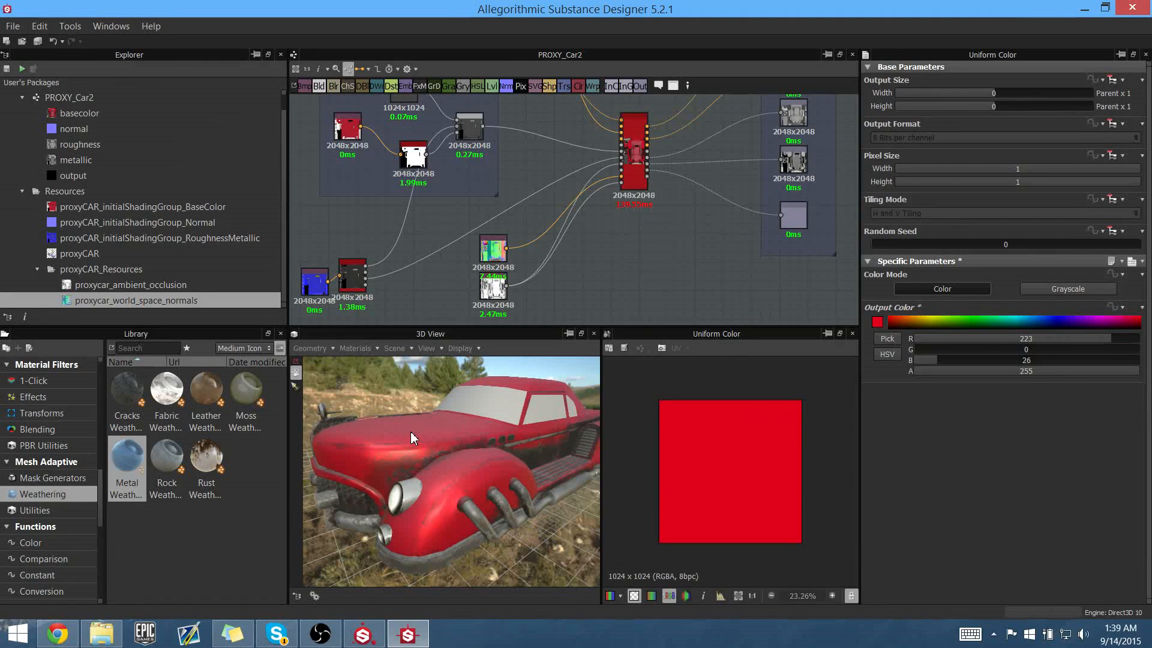
{"action": "middle_click_drag", "start_coordinate": [583, 225], "coordinate": [607, 233]}
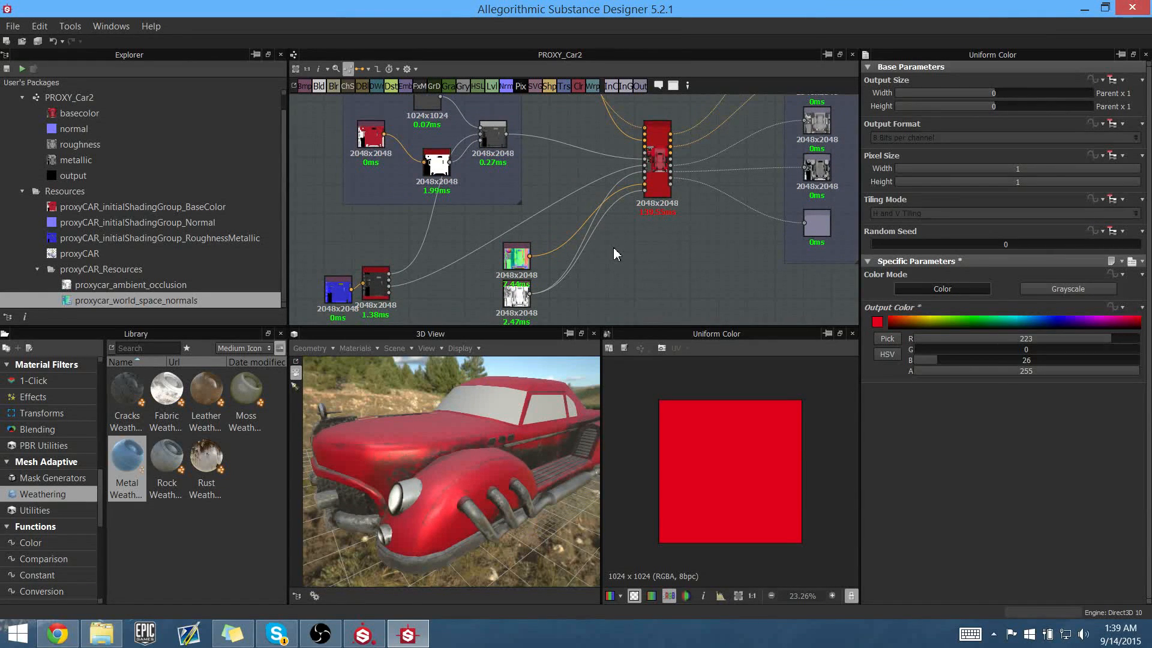